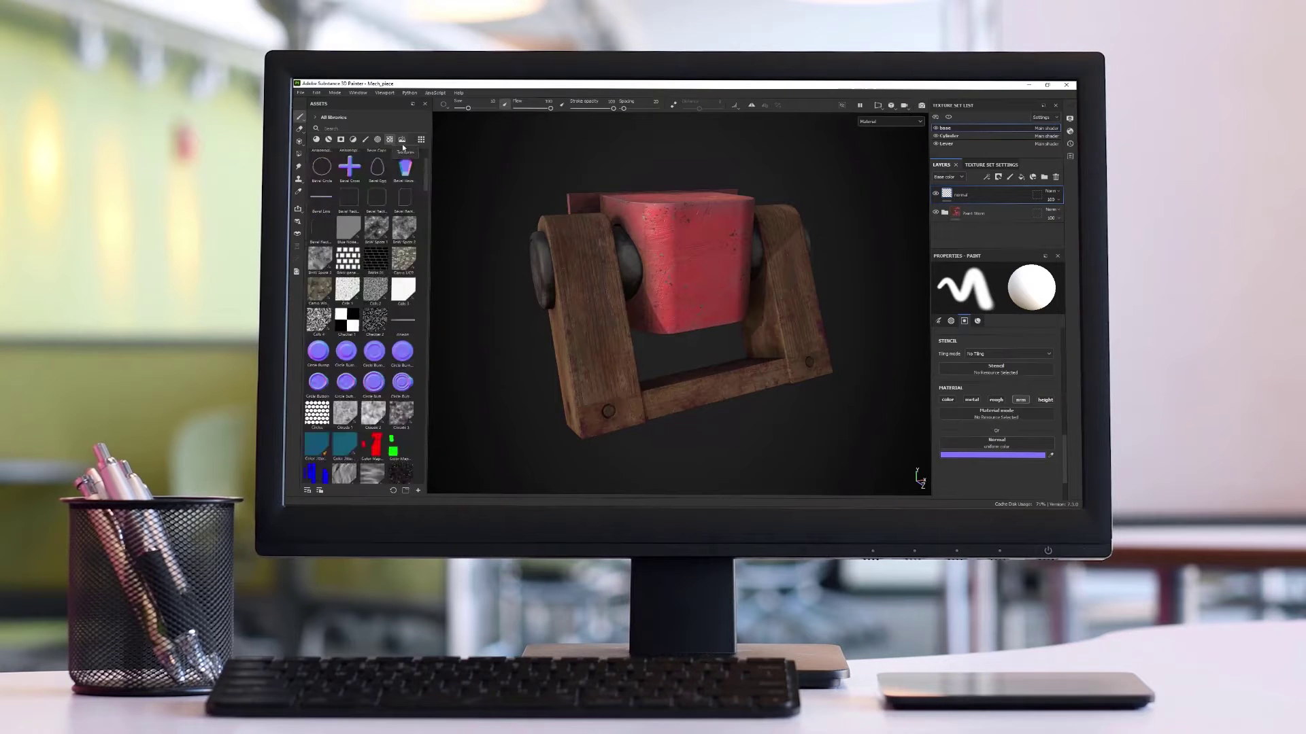
- Stamp the round handle decal onto the red block
scroll(360, 306, "down", 2)
mouse_move(349, 202)
left_mouse_down()
mouse_move(399, 270)
mouse_move(419, 223)
mouse_move(996, 443)
left_mouse_up()
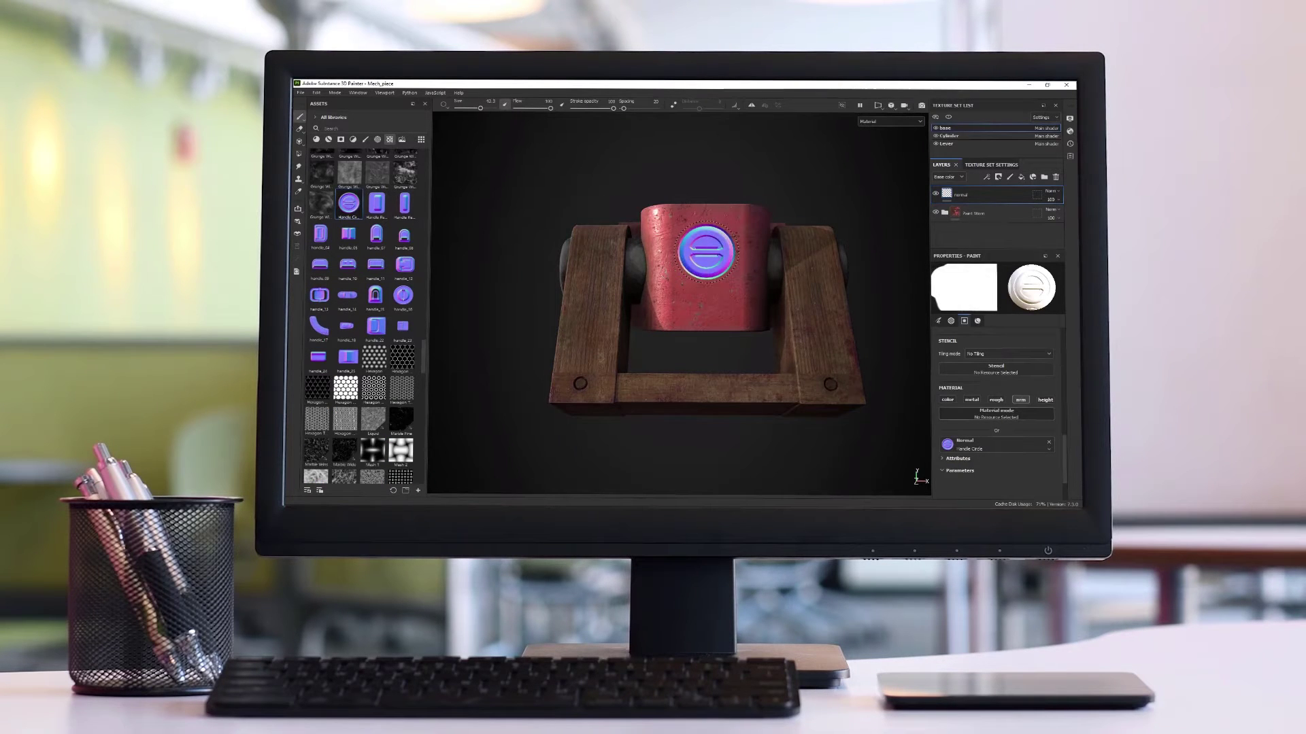
left_click_drag(552, 109, 549, 109)
left_click_drag(746, 320, 620, 329, "alt+shift")
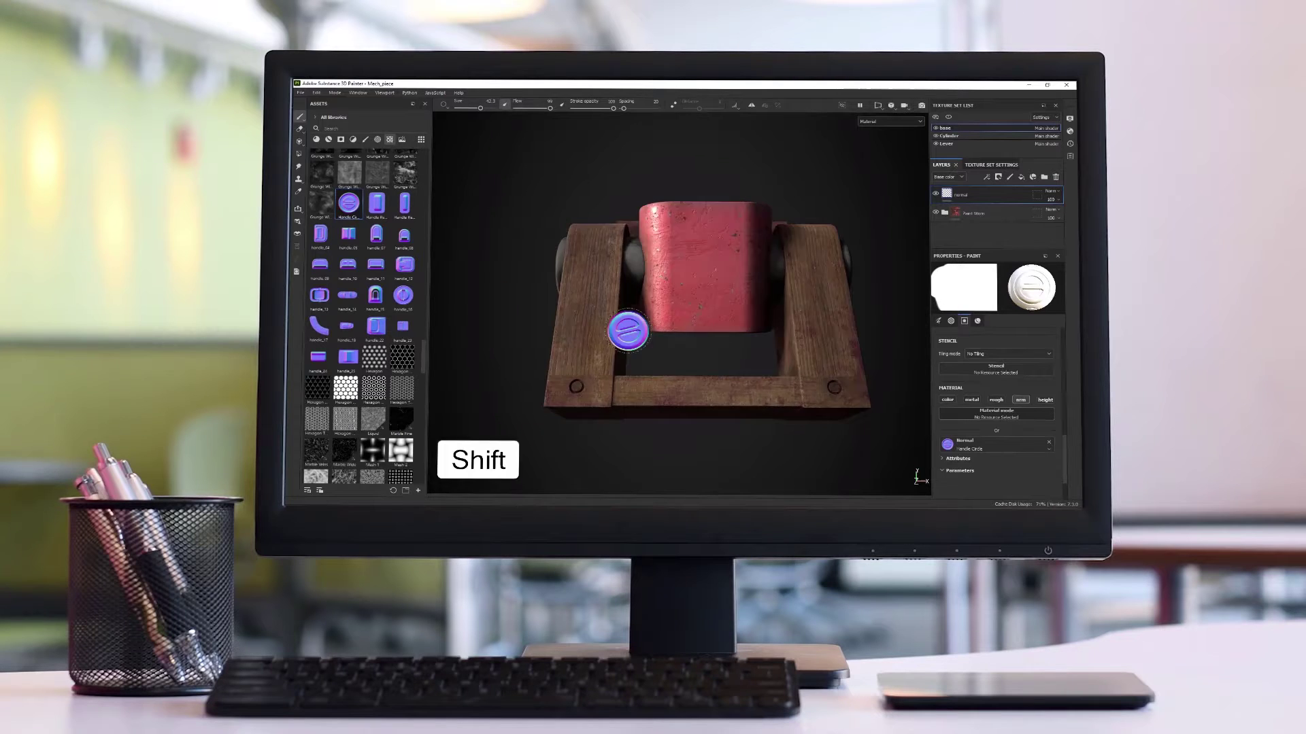
- Stamp the vent_37 slots decal onto the model
scroll(426, 371, "down", 5)
scroll(426, 371, "down", 5)
mouse_move(345, 433)
left_mouse_down()
mouse_move(422, 374)
mouse_move(621, 292)
mouse_move(668, 419)
left_mouse_up()
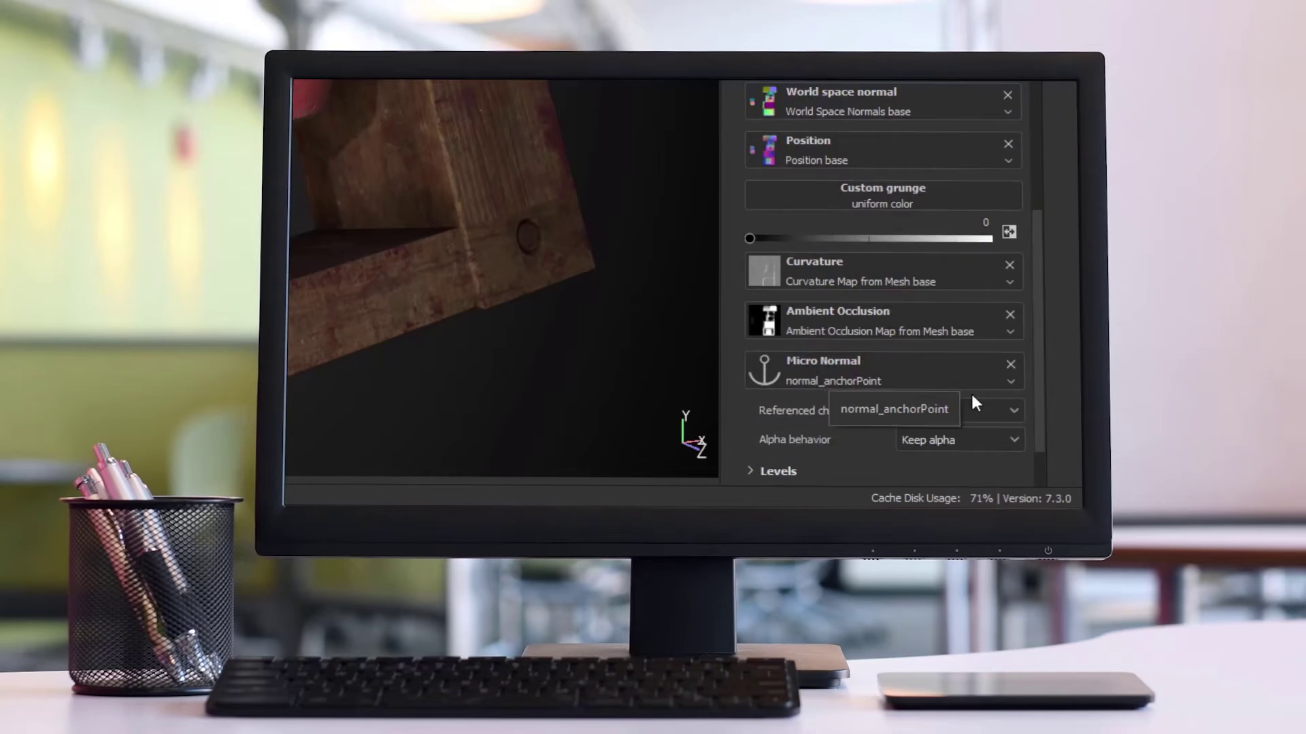
scroll(969, 391, "down", 2)
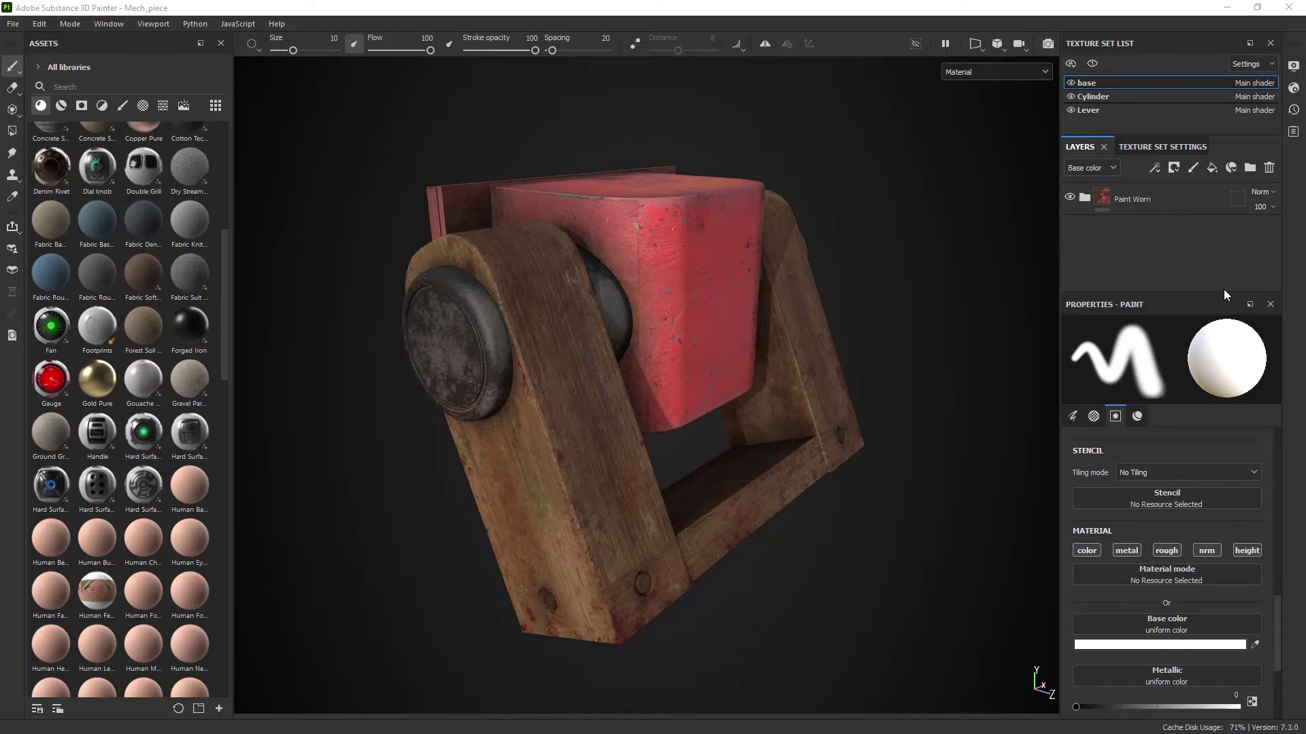
- Glance at the Cylinder layers, return to base, and hide then reshow the red box mesh
left_click(1100, 99)
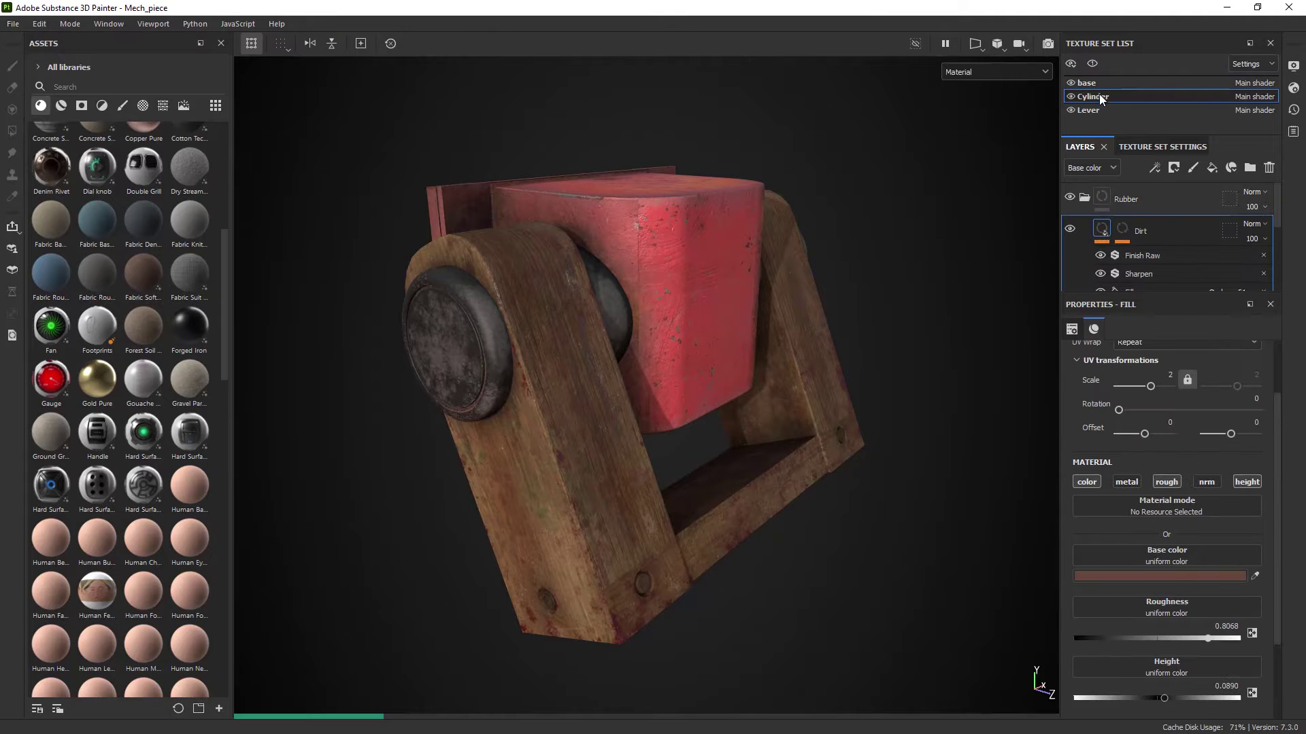
left_click(1097, 82)
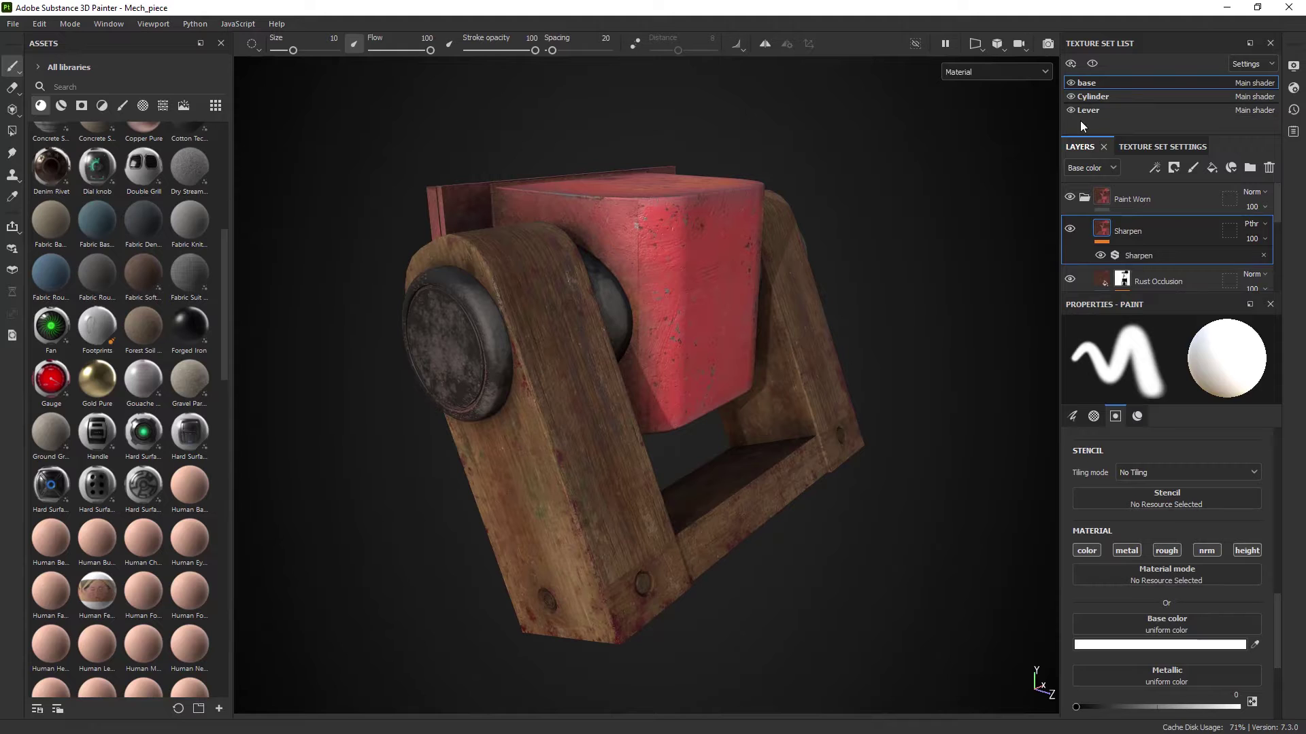
left_click(1071, 83)
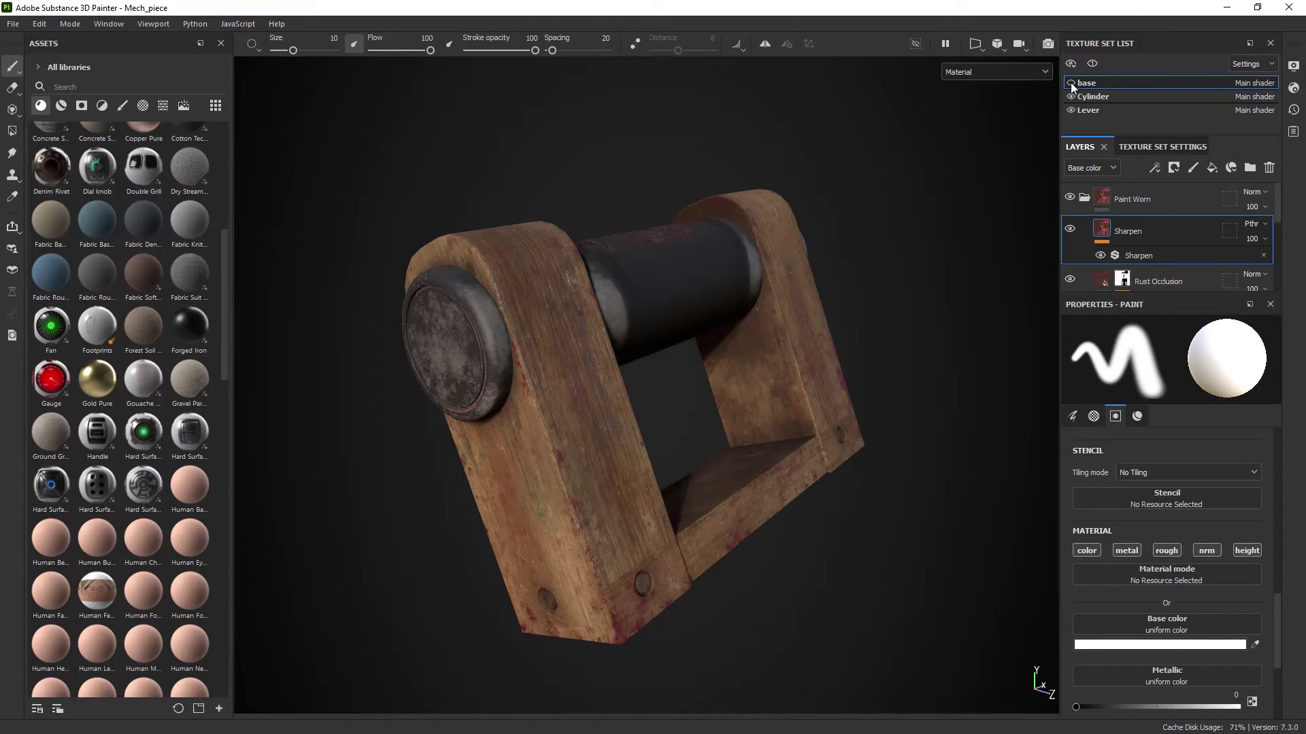
left_click(1070, 83)
- Hide and reshow the cylinder caps and lever frame, then collapse the Paint Worn folder
left_click(1070, 97)
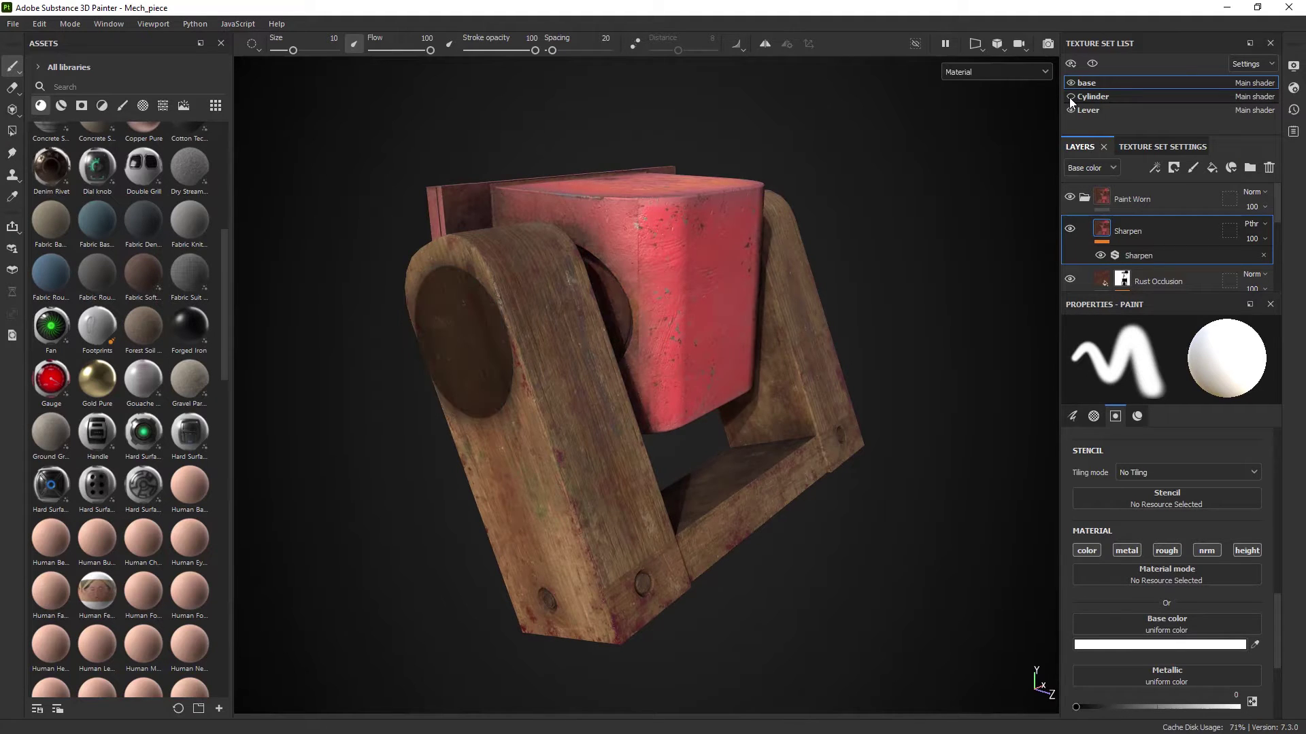
left_click(1070, 96)
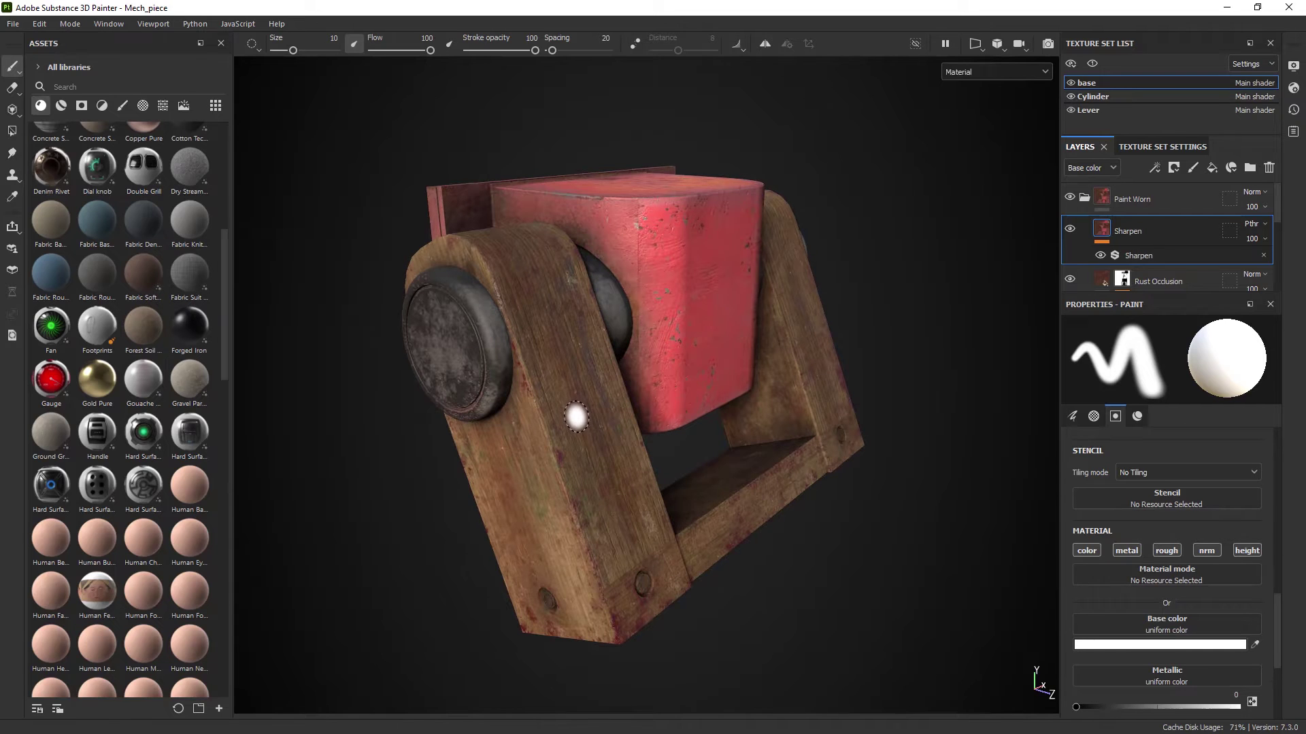
left_click(1070, 110)
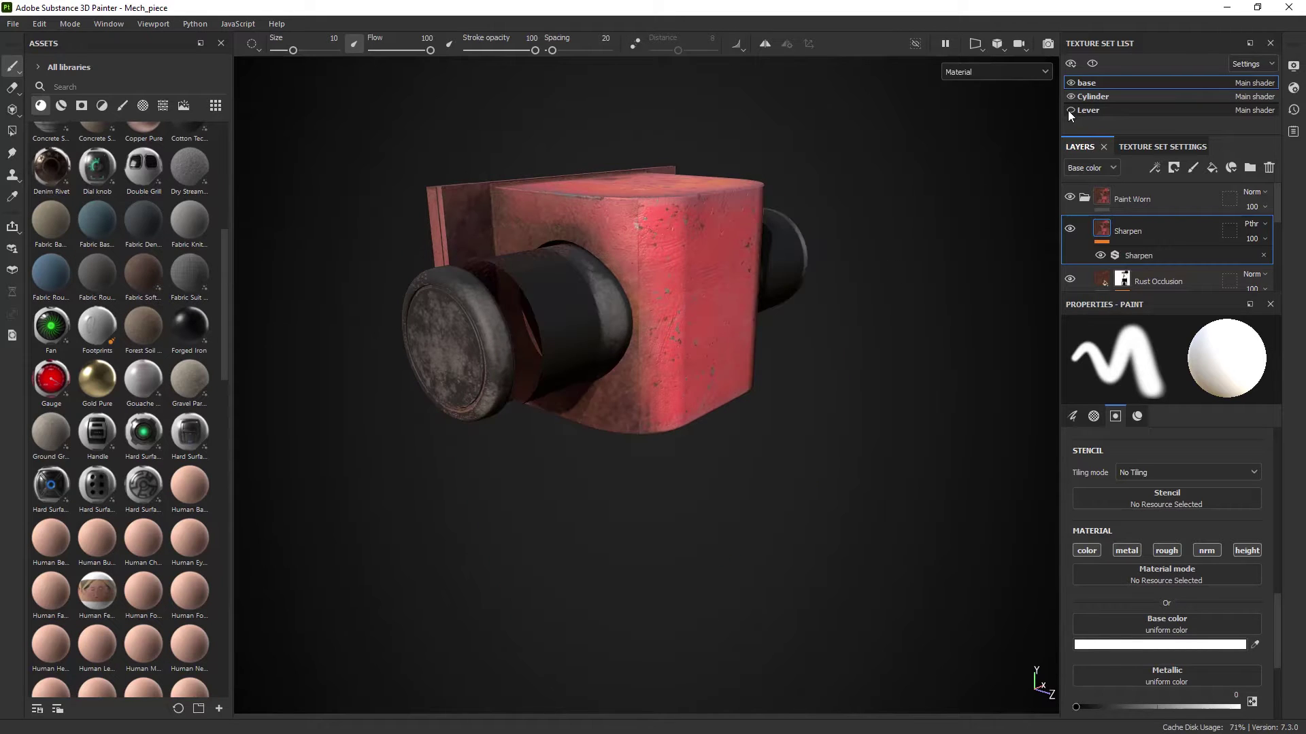
left_click(1070, 110)
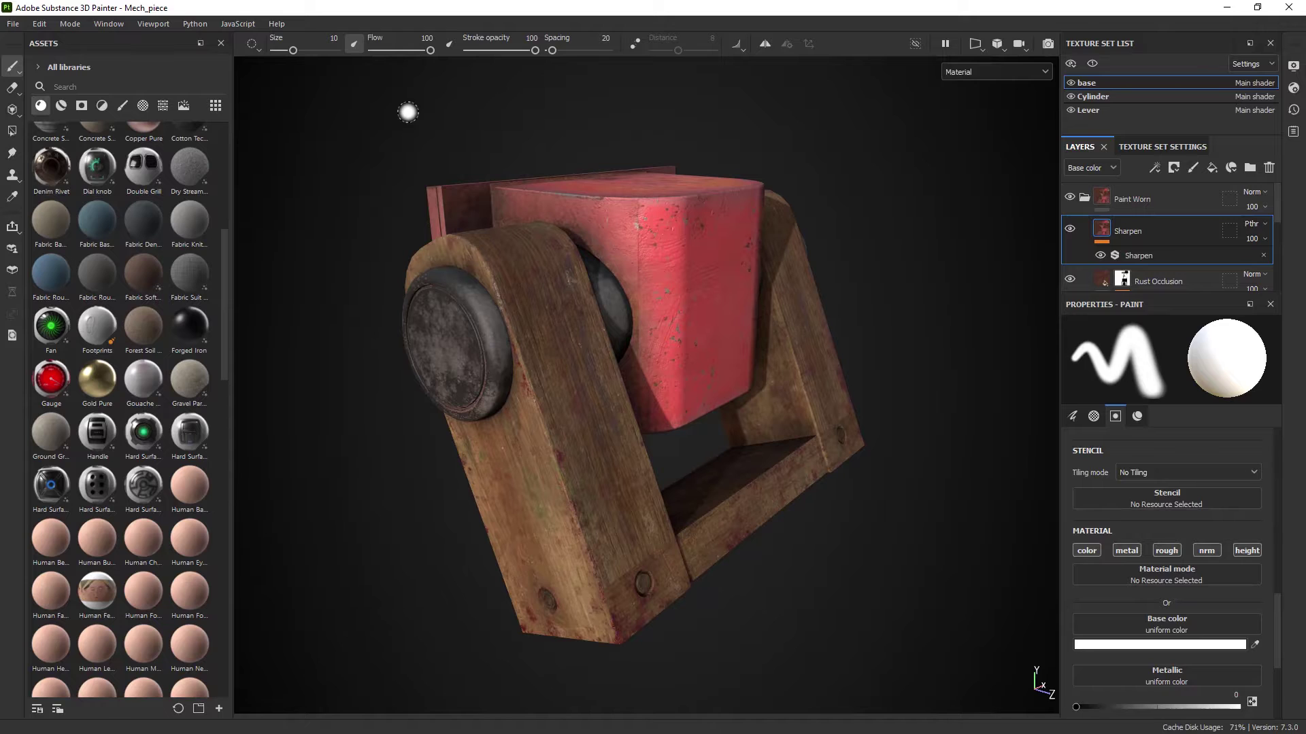
left_click(1086, 201)
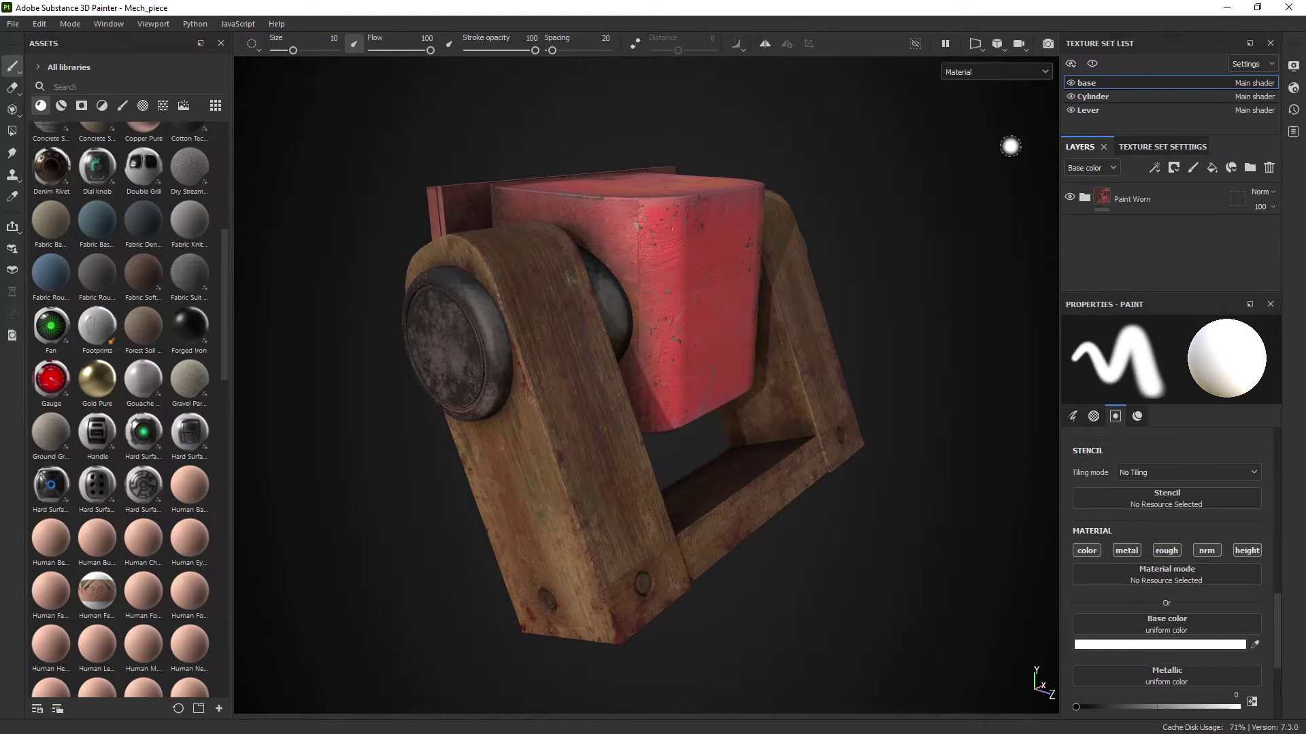
left_click_drag(886, 317, 635, 265, "alt")
mouse_move(635, 266)
right_mouse_down("shift")
mouse_move(651, 353)
mouse_move(662, 345)
right_mouse_up("shift")
left_click_drag(638, 304, 621, 146, "alt")
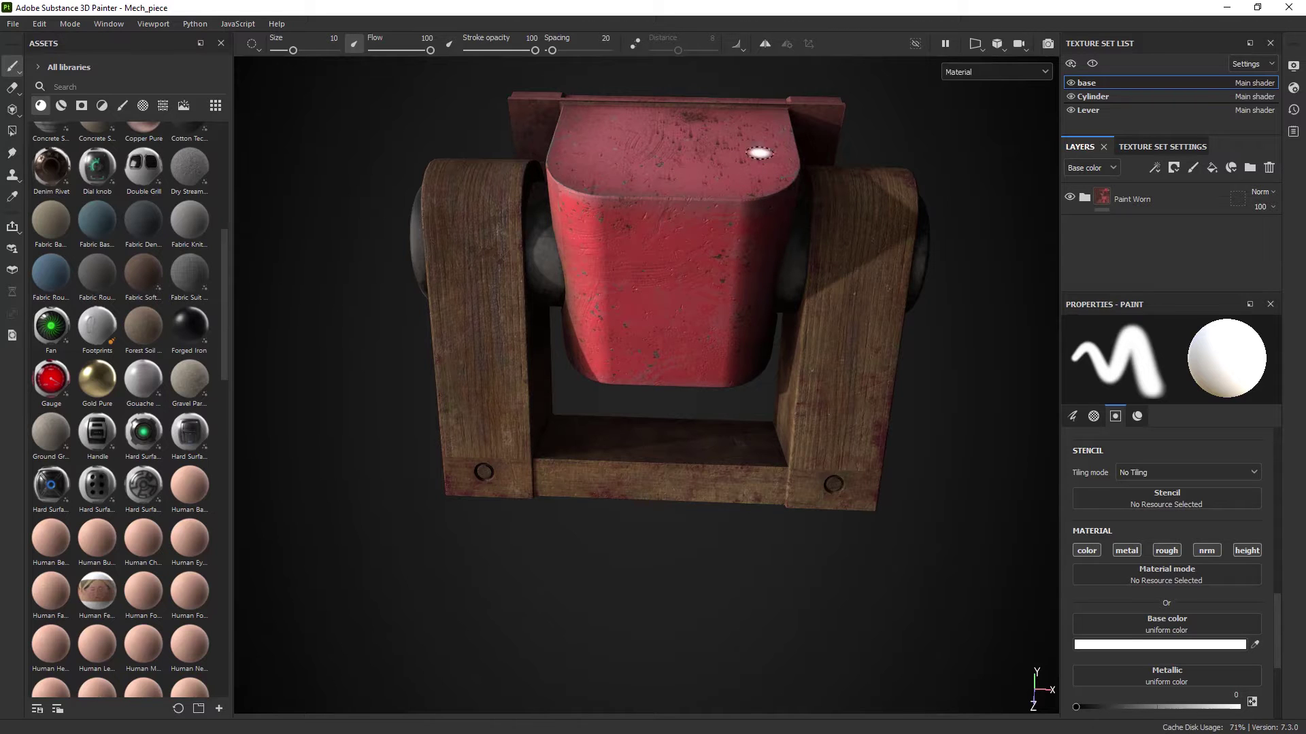
mouse_move(595, 389)
left_mouse_down("alt")
mouse_move(665, 327)
mouse_move(714, 370)
left_mouse_up("alt")
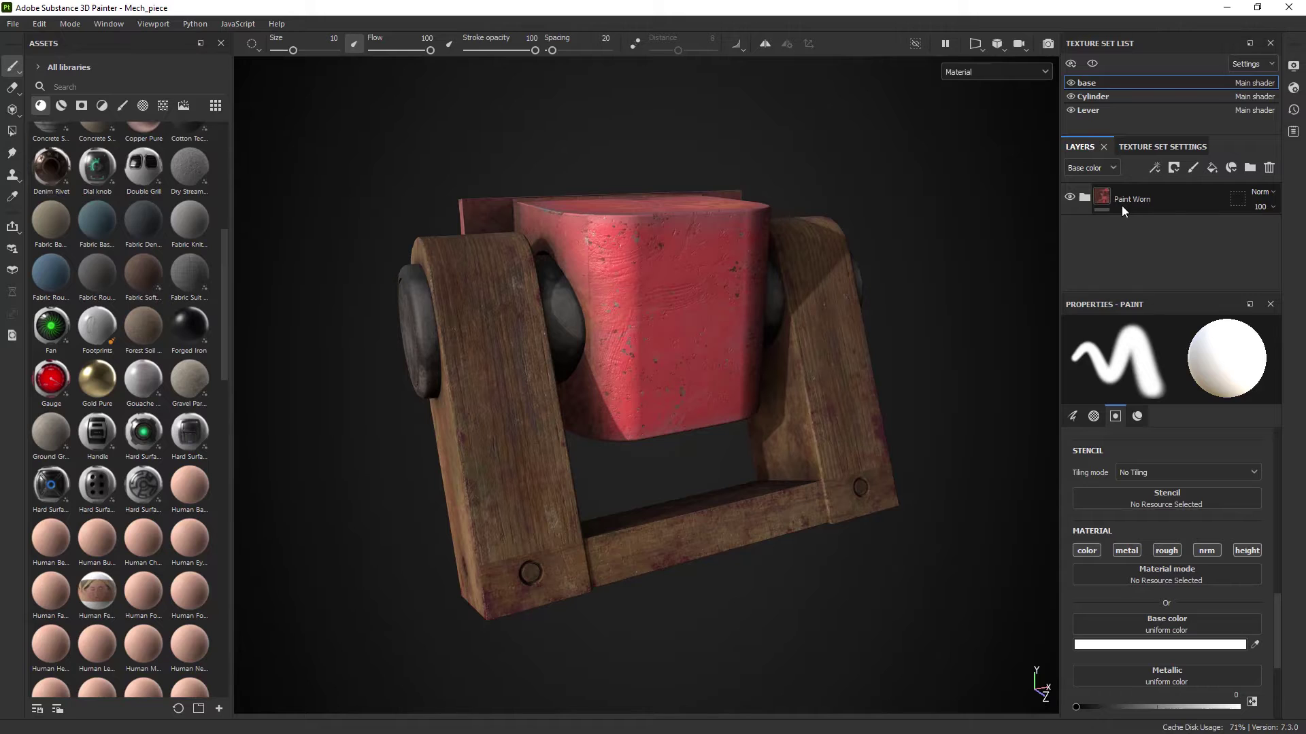
- Add a paint layer above the Paint Worn folder and rename it 'normal'
left_click(1192, 172)
left_click(1192, 168)
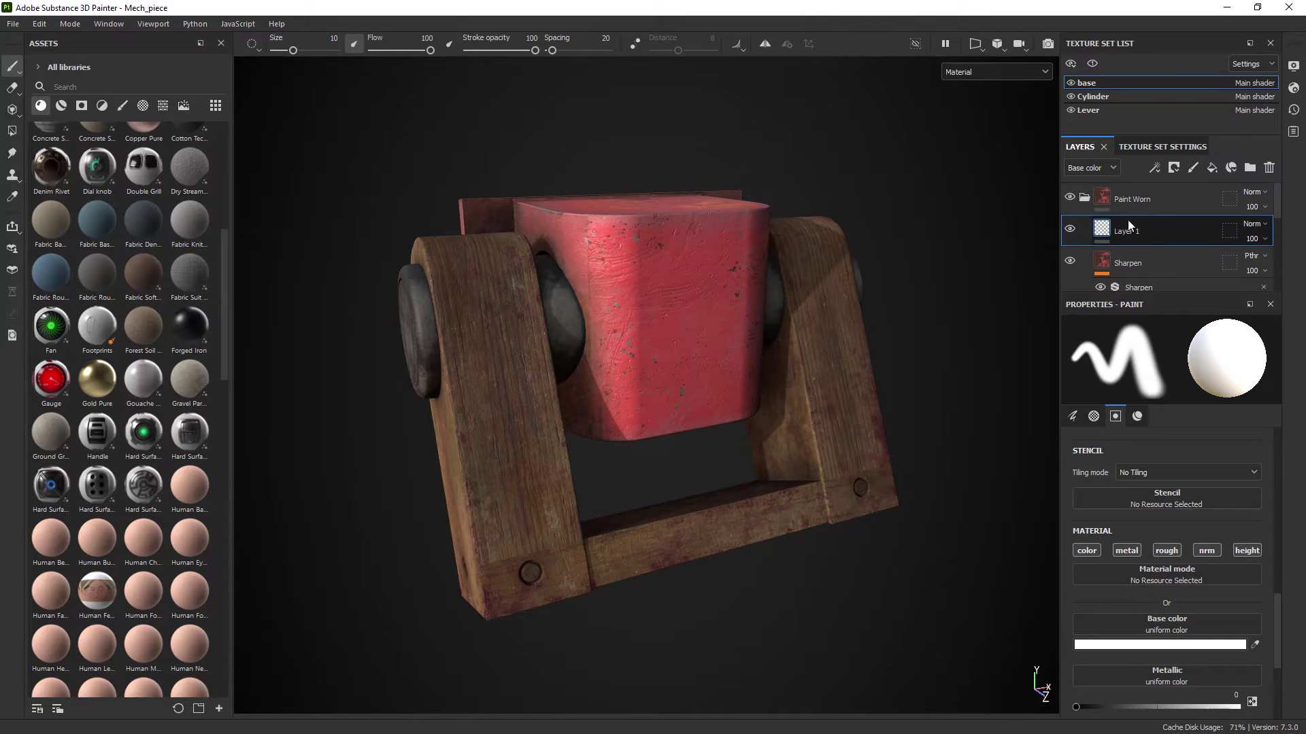
left_click_drag(1104, 231, 1124, 185)
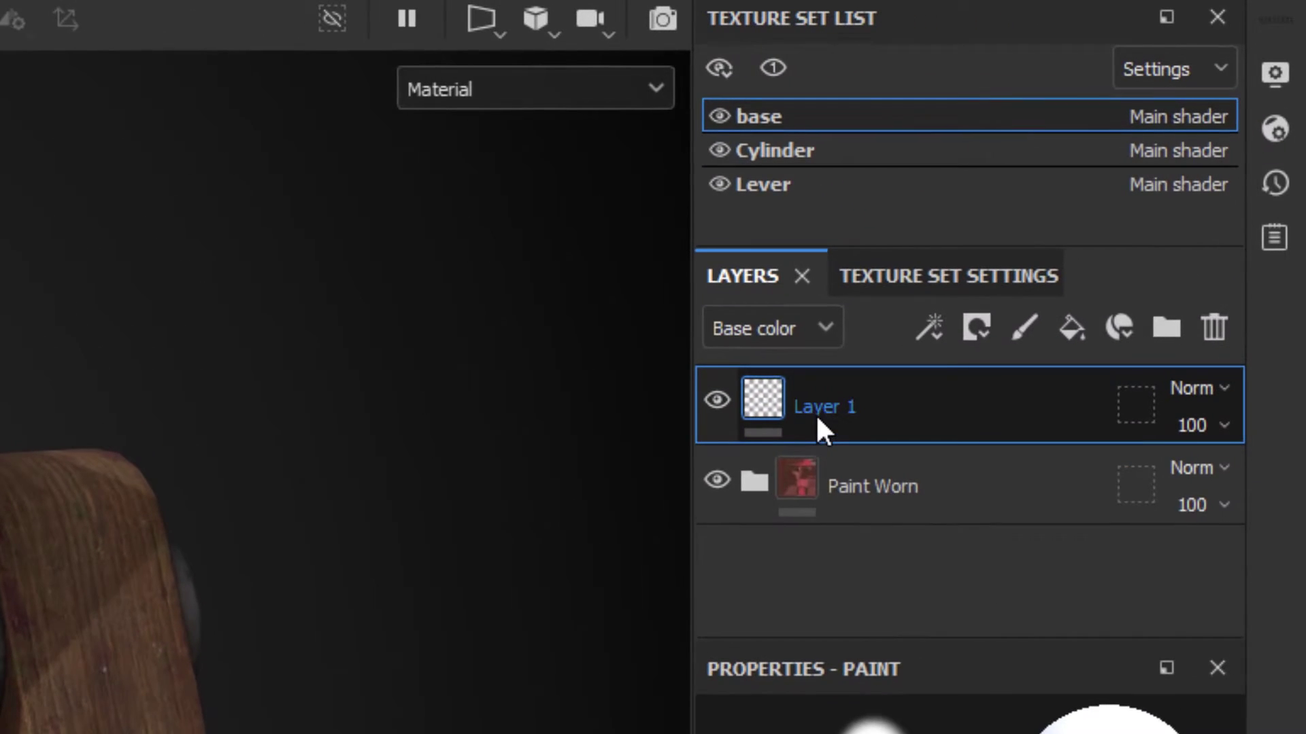
double_click(1111, 202)
type("normal")
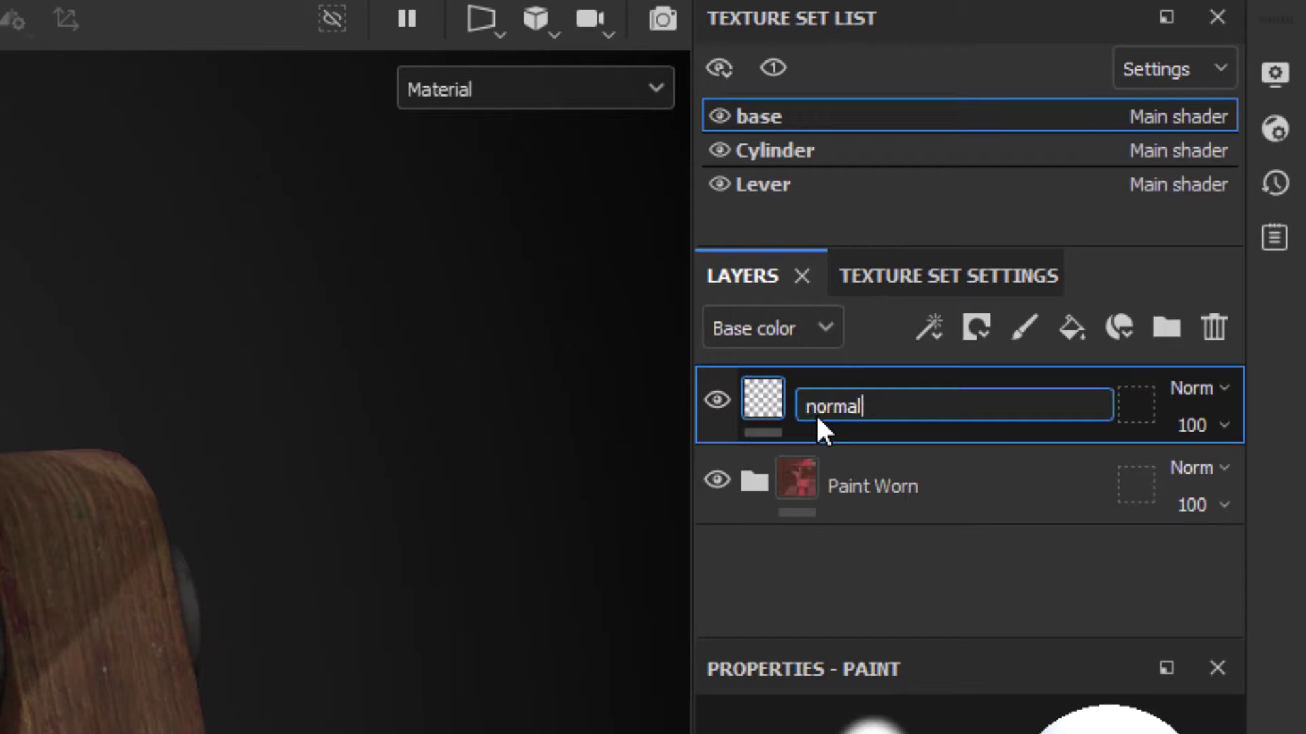
key("Return")
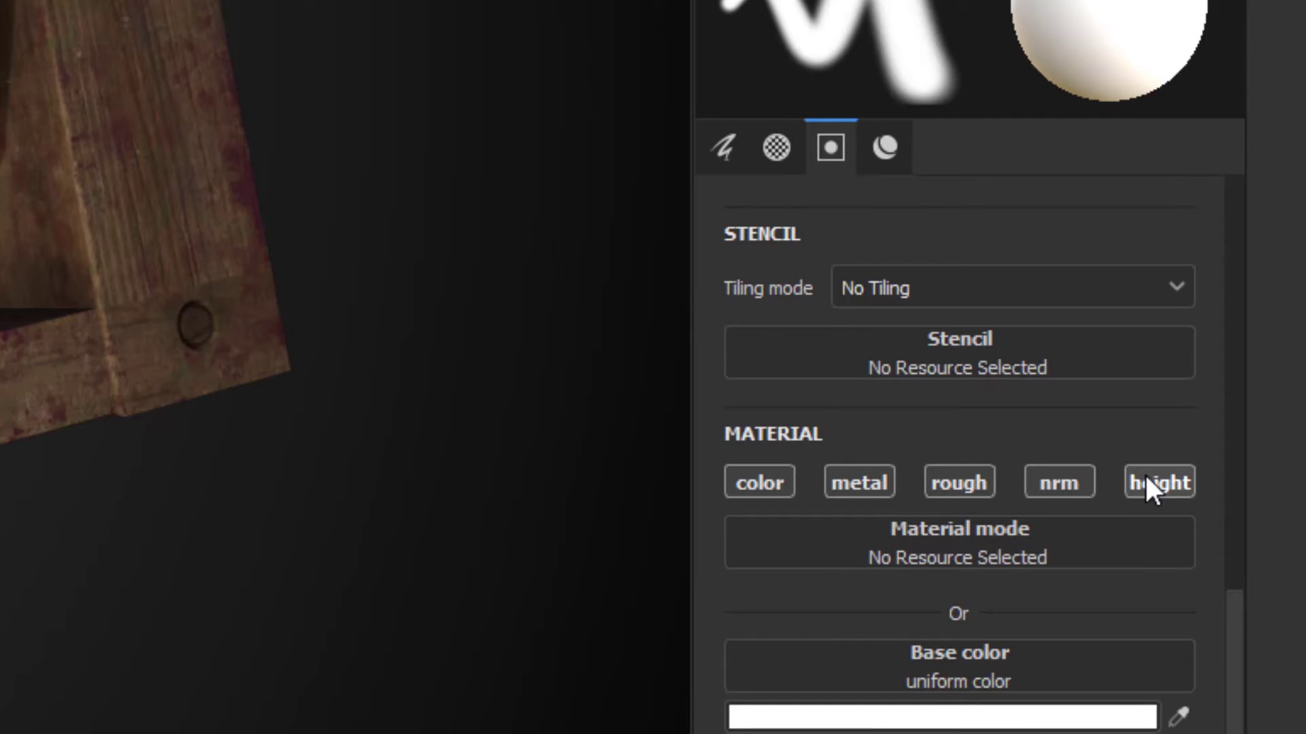
- Disable the height, rough, metal and color channels so only nrm stays active
left_click(1147, 479)
left_click(960, 490)
left_click(846, 495)
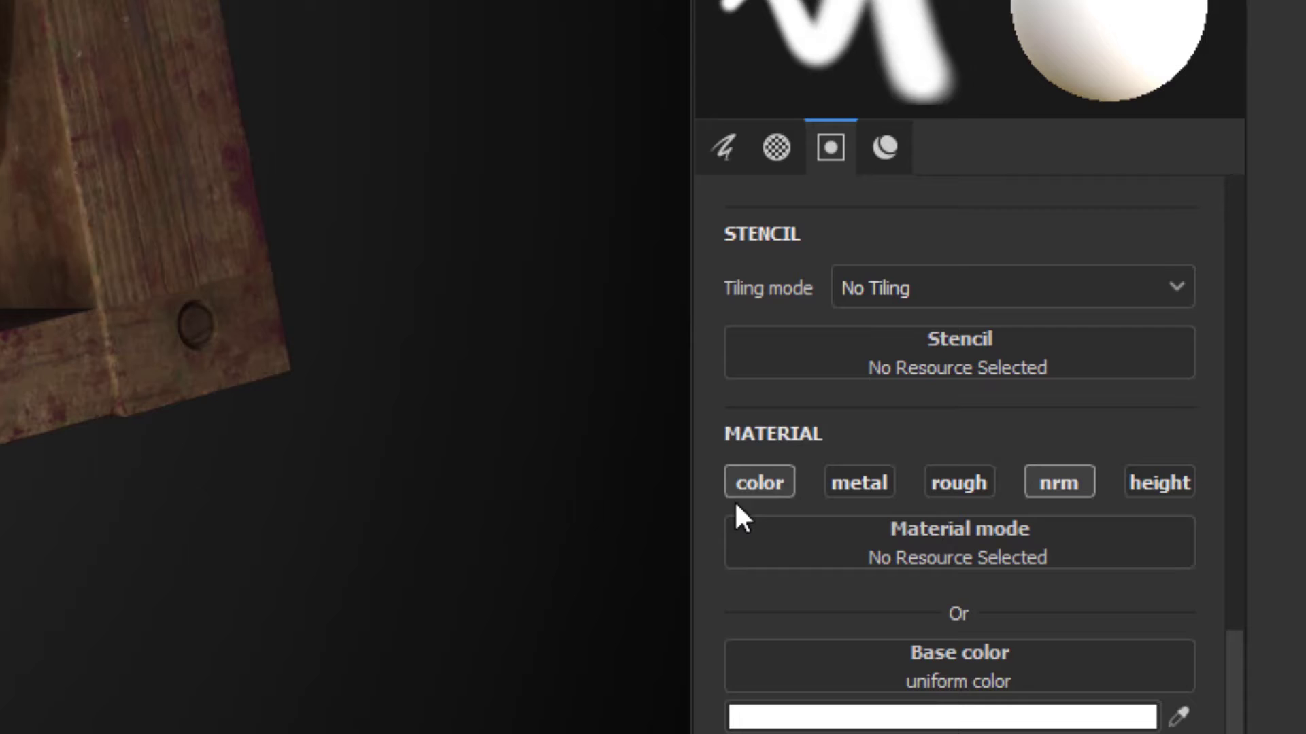
left_click(733, 486)
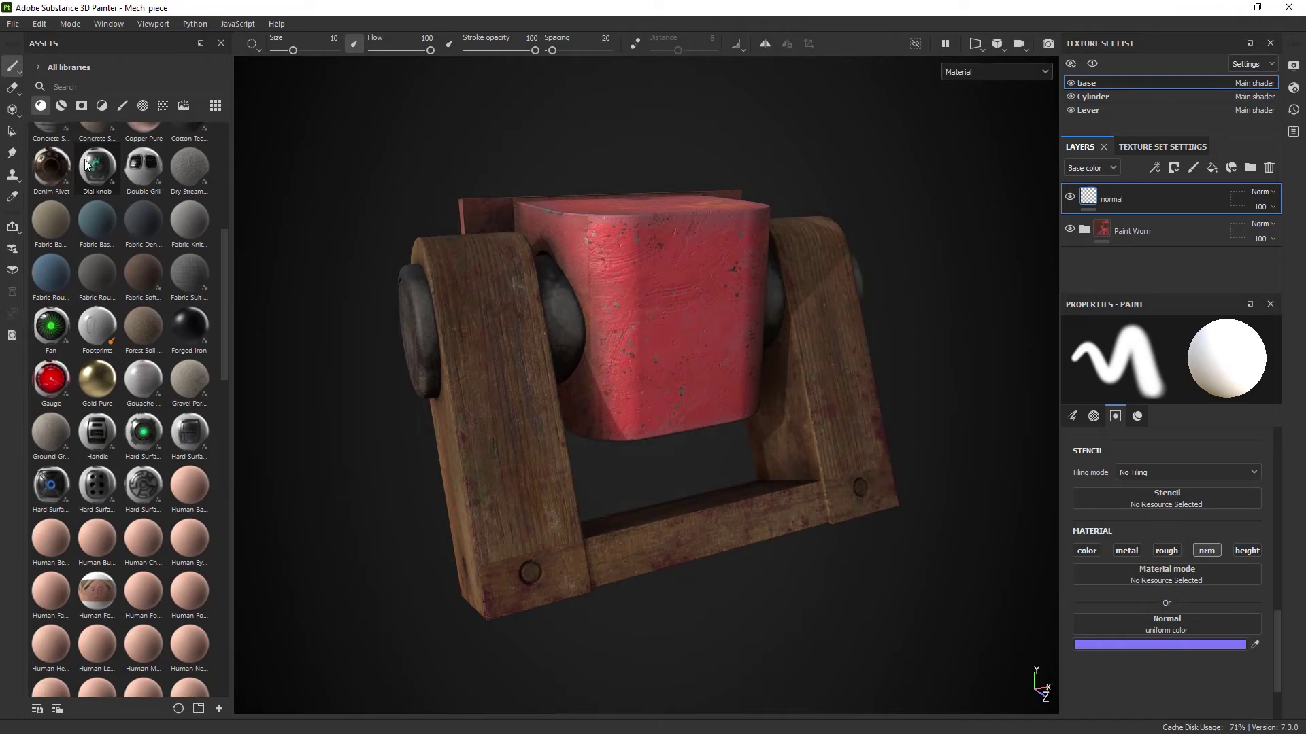
- Switch the Assets panel from materials to textures
left_click_drag(222, 290, 219, 229)
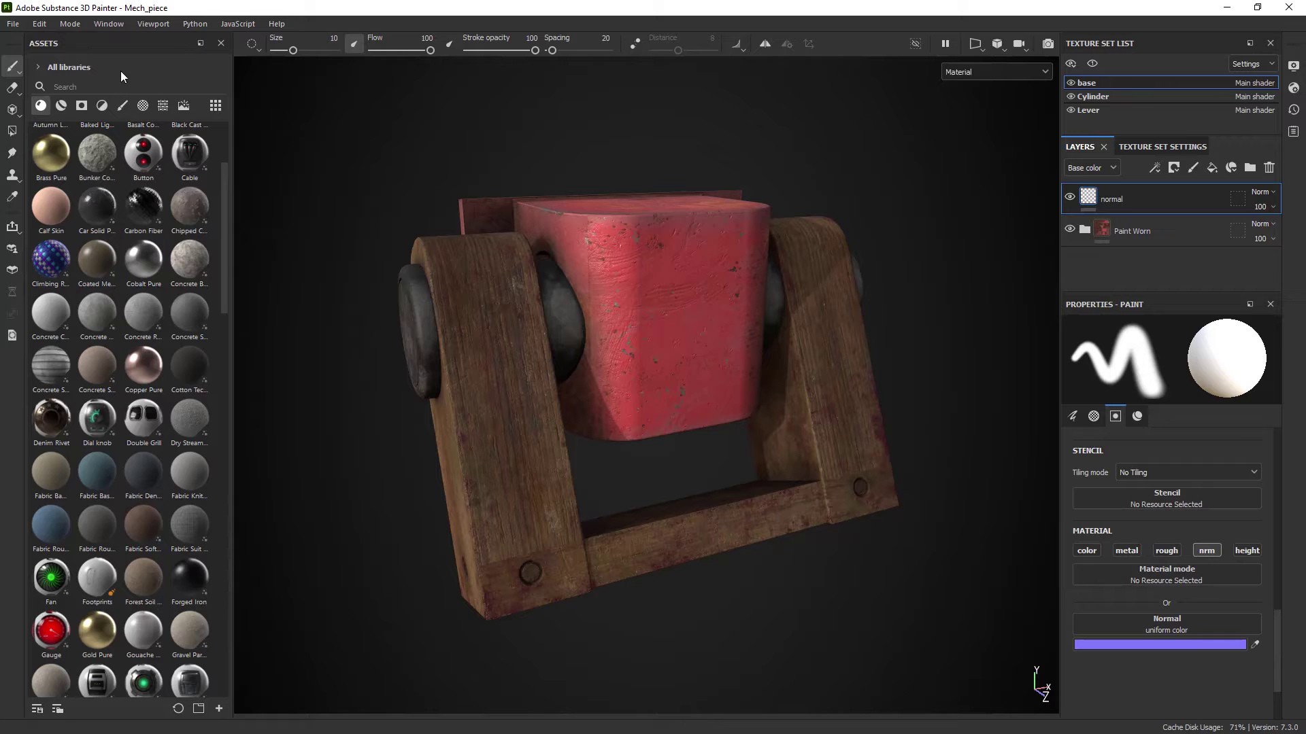
left_click(164, 104)
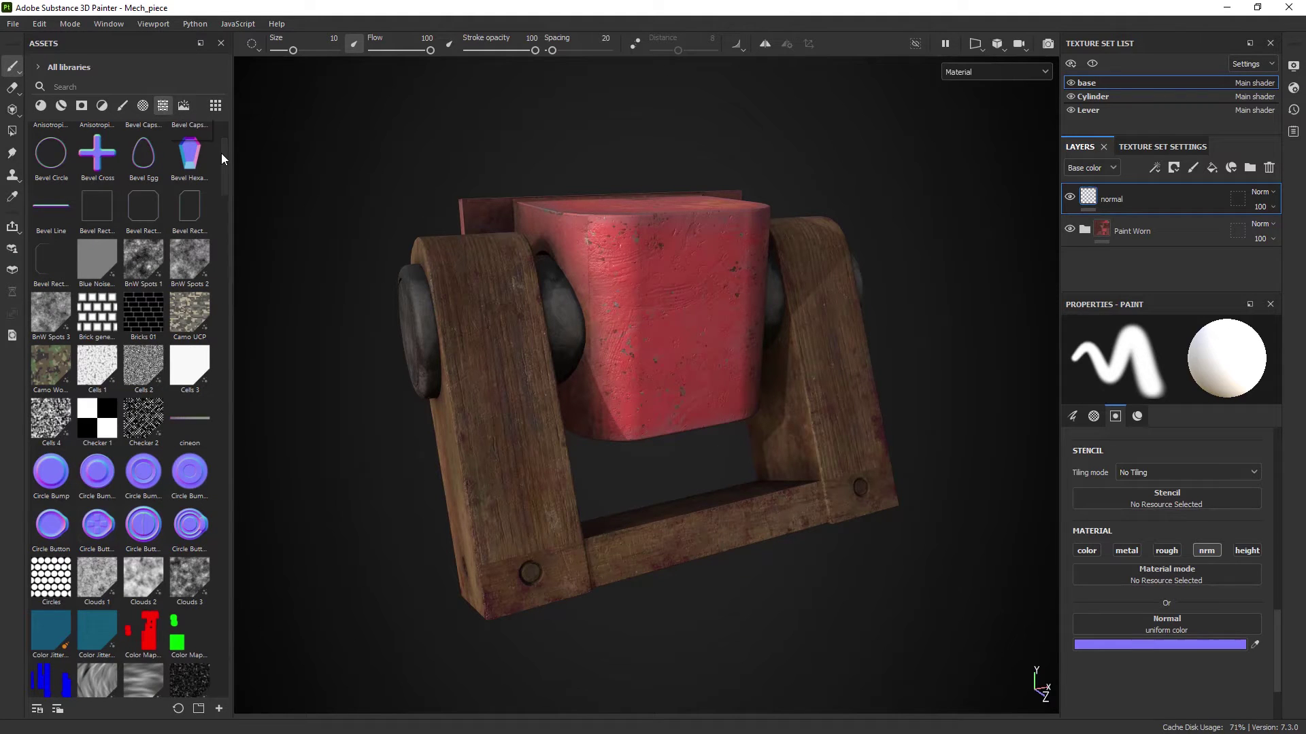
left_click_drag(221, 154, 232, 194)
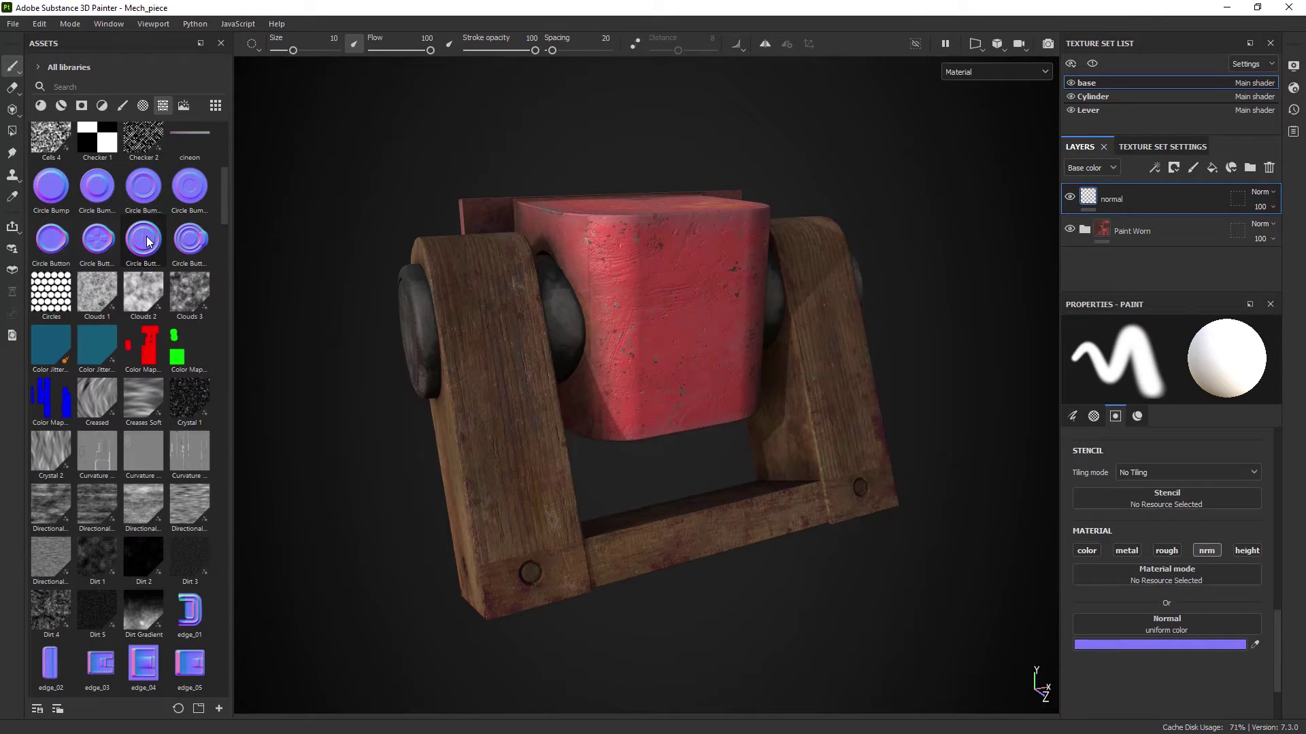
- Compare handle_16 with Handle Circle and select the Handle Circle stamp
mouse_move(147, 241)
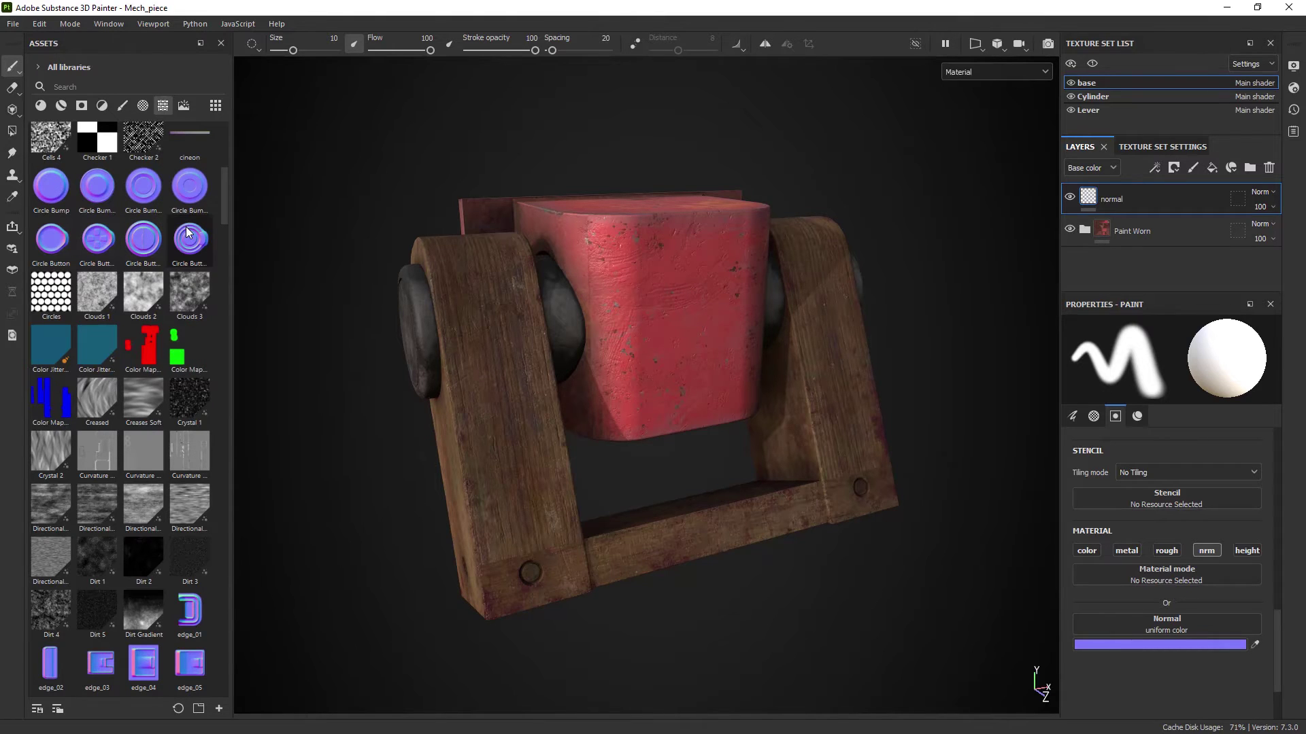
mouse_move(188, 234)
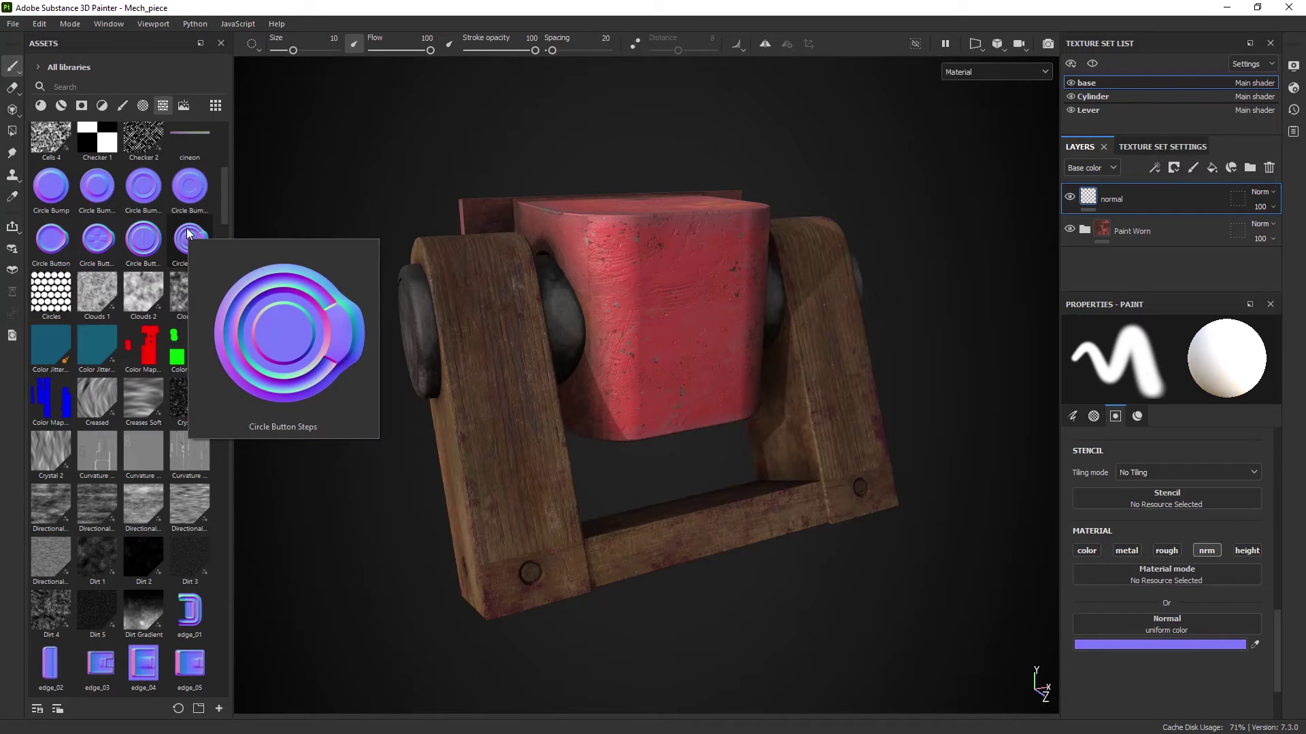
left_click_drag(223, 203, 242, 485)
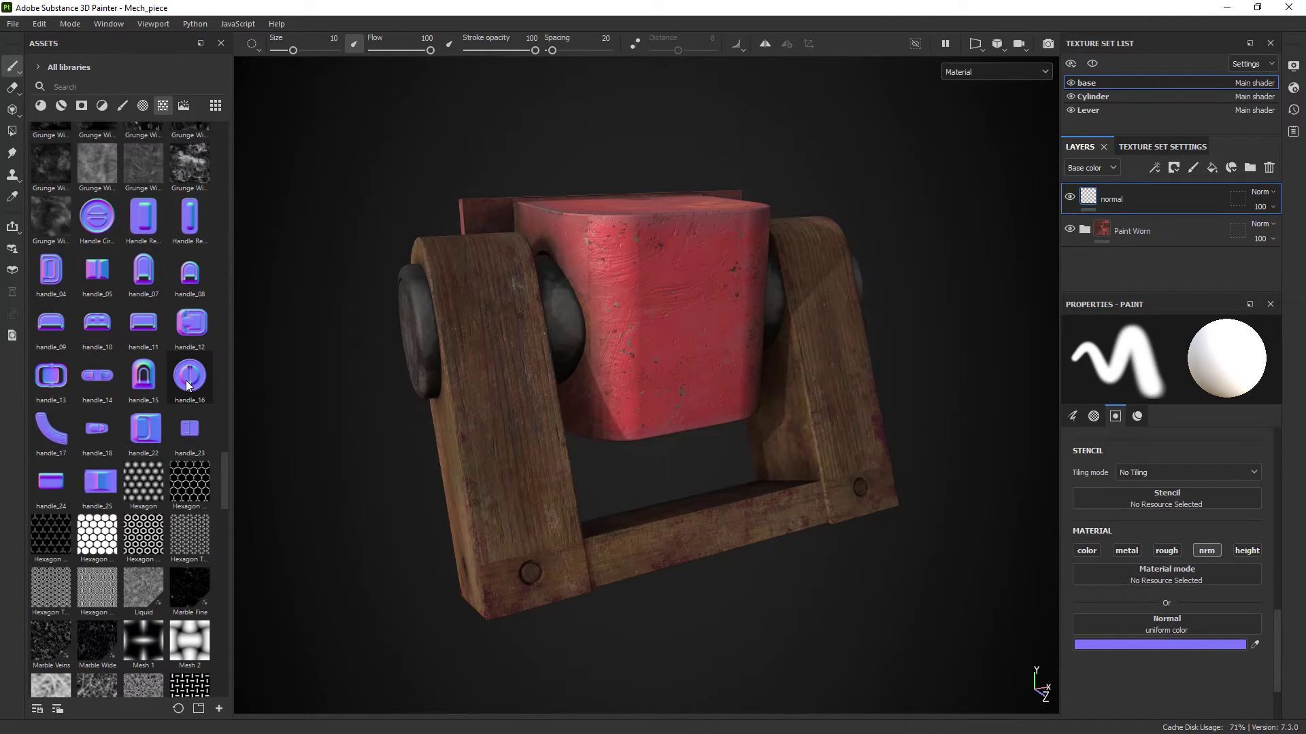
mouse_move(188, 385)
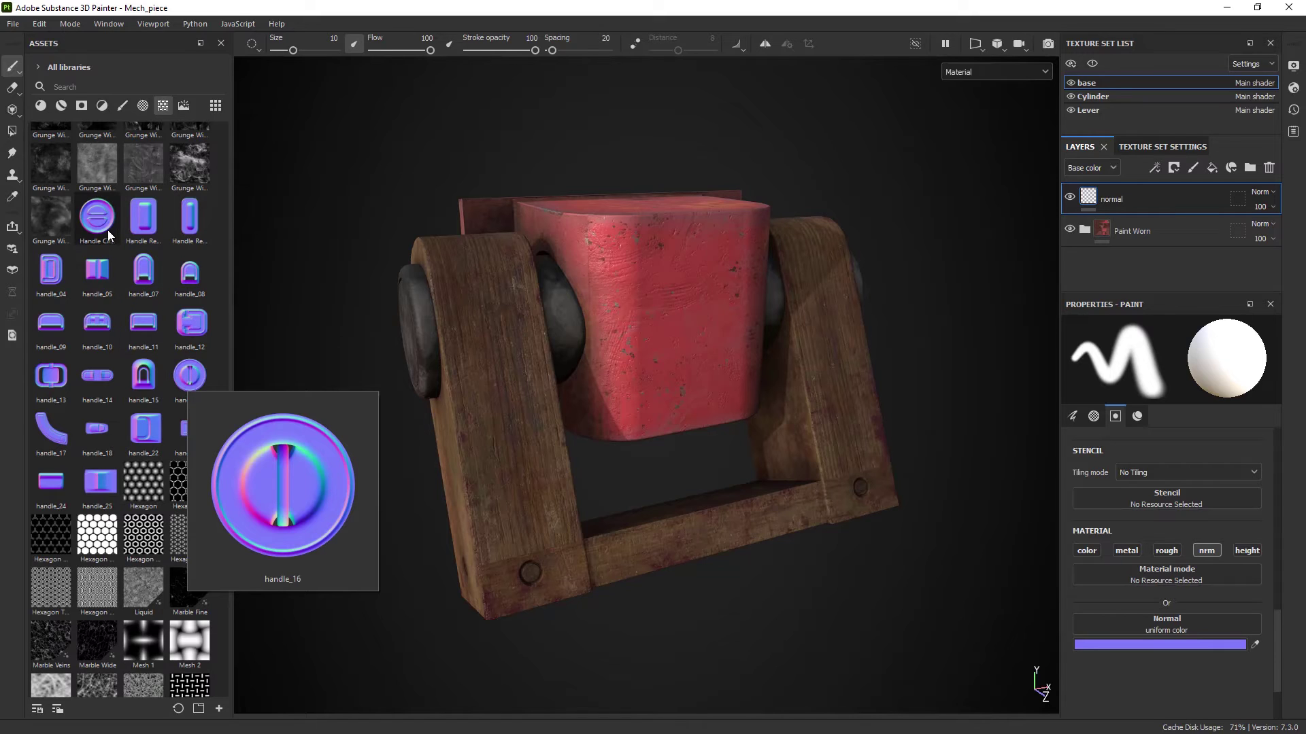
mouse_move(100, 223)
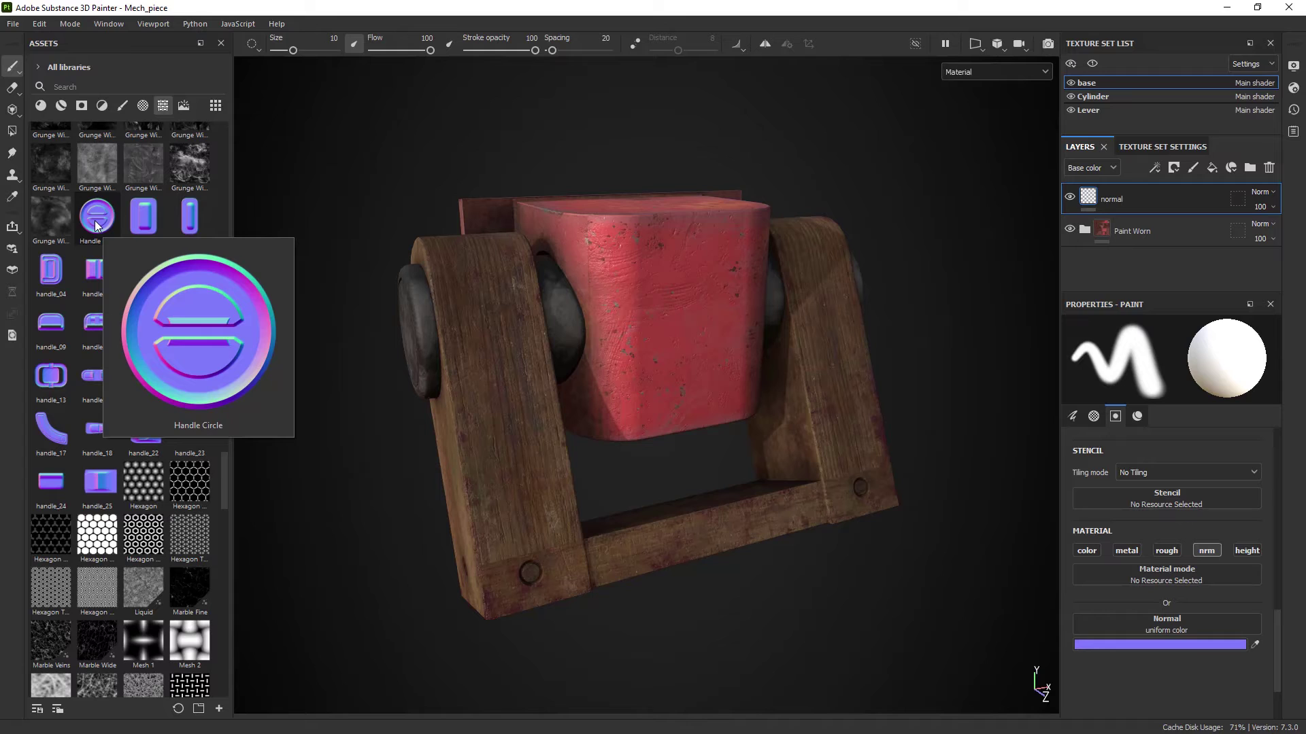
left_click(94, 223)
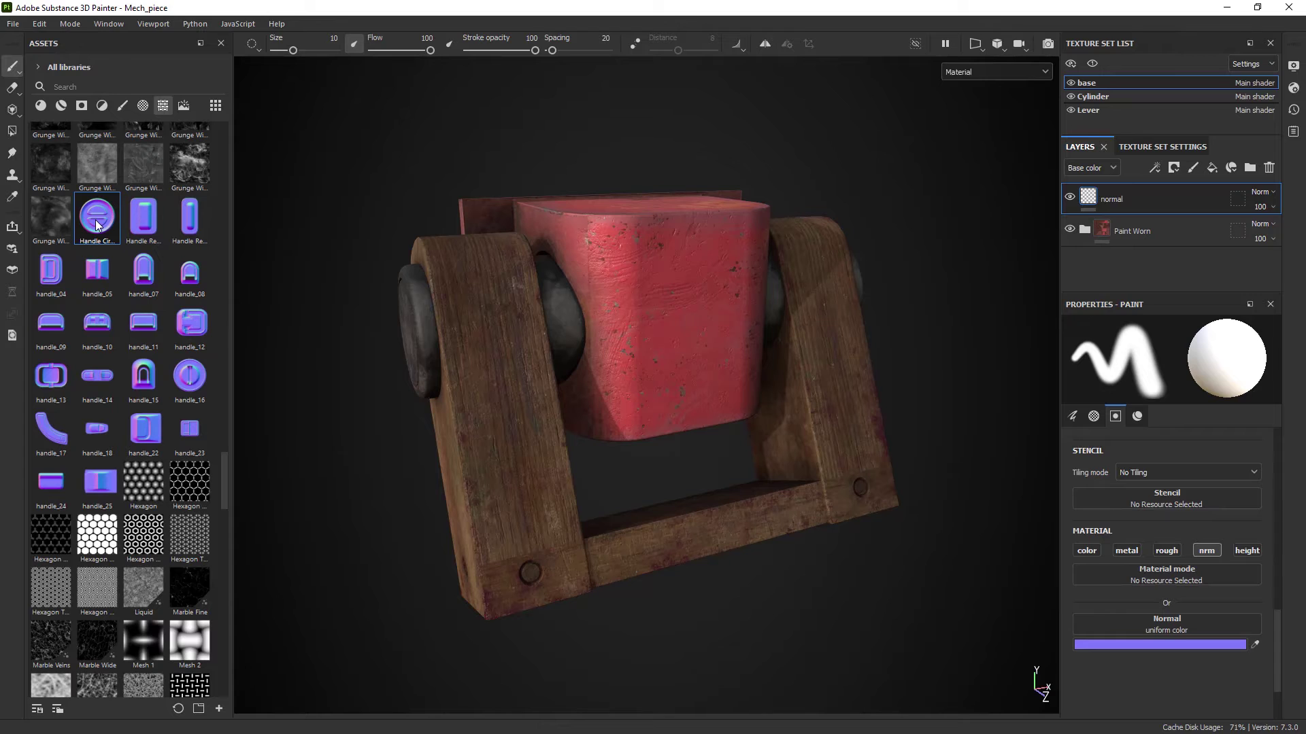
mouse_move(97, 225)
- Put Handle Circle into the brush's Normal slot and orbit to face the red block
left_click_drag(93, 220, 500, 212)
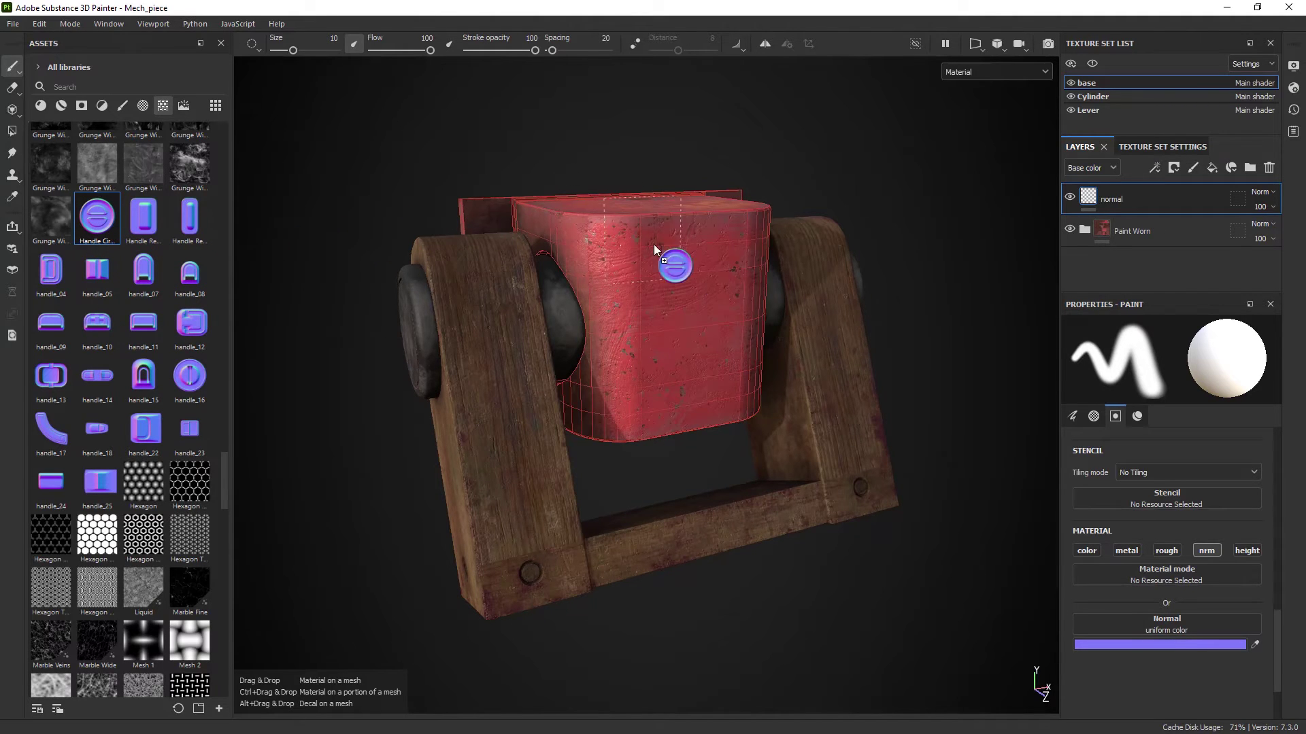
mouse_move(654, 246)
left_mouse_down()
mouse_move(868, 377)
mouse_move(1071, 532)
mouse_move(1148, 626)
left_mouse_up()
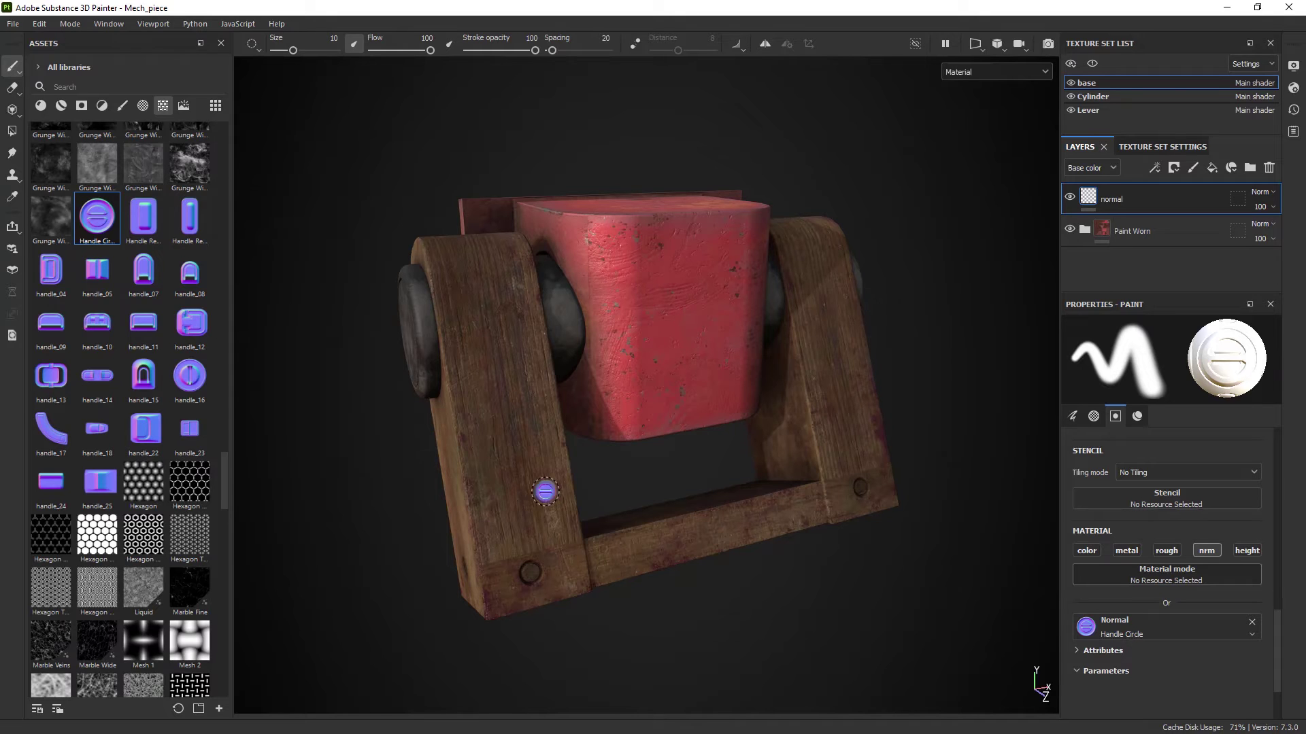
mouse_move(677, 655)
left_mouse_down("alt")
mouse_move(632, 641)
mouse_move(638, 629)
mouse_move(612, 633)
left_mouse_up("alt")
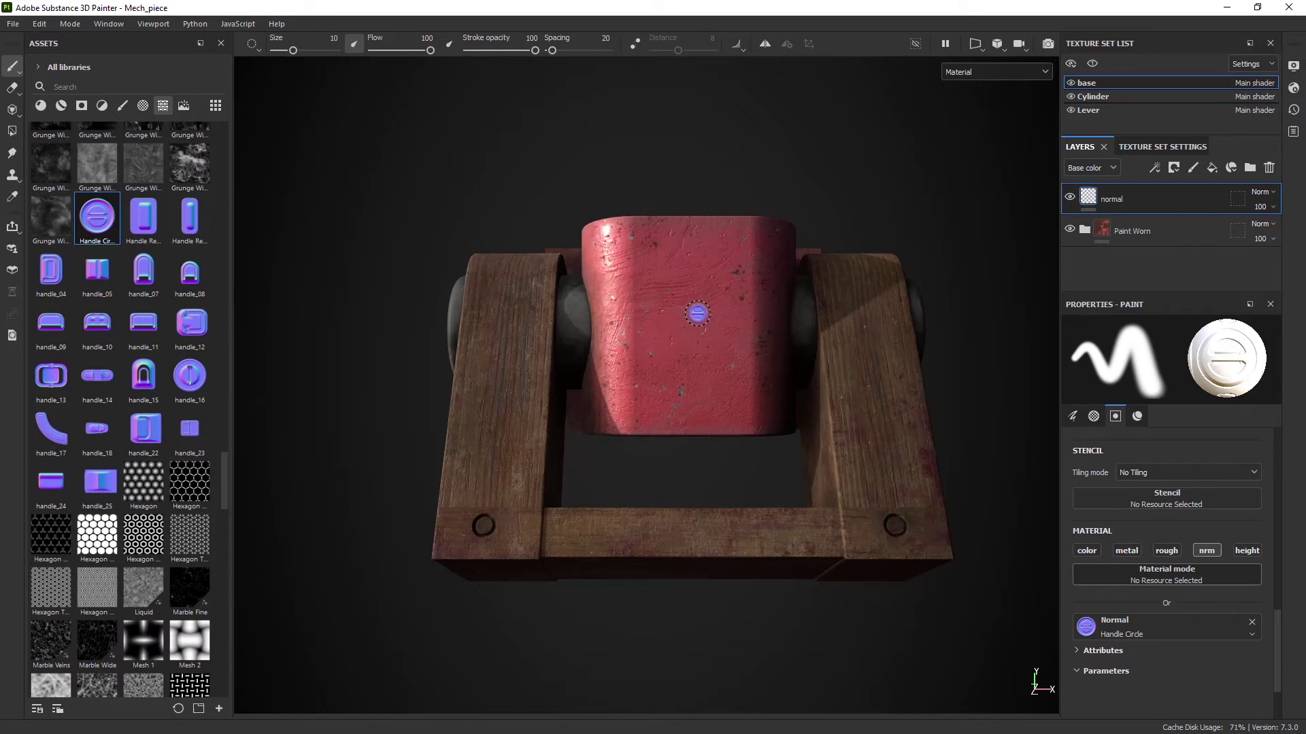
- Enlarge the Handle Circle brush to about 48 to span the block's face
right_click_drag(697, 313, 688, 305, "ctrl")
key("]")
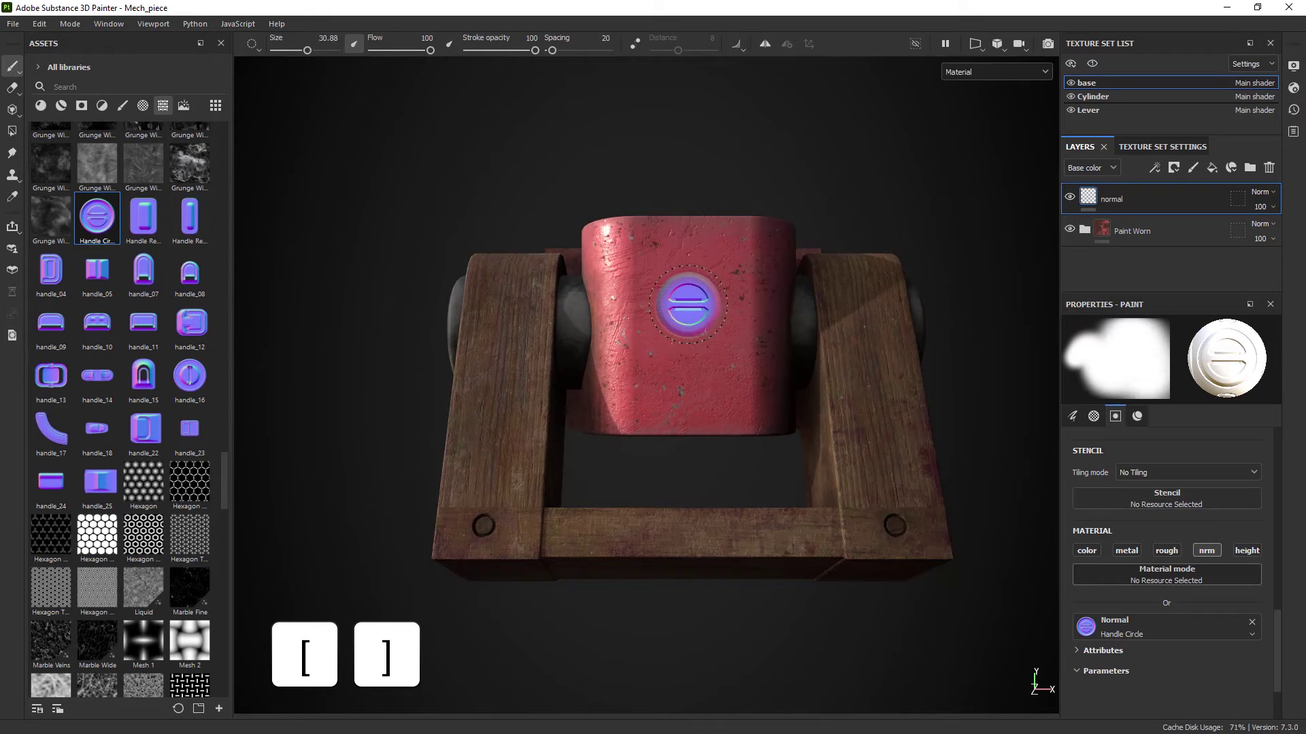
key("]")
right_click_drag(688, 304, 691, 308, "ctrl")
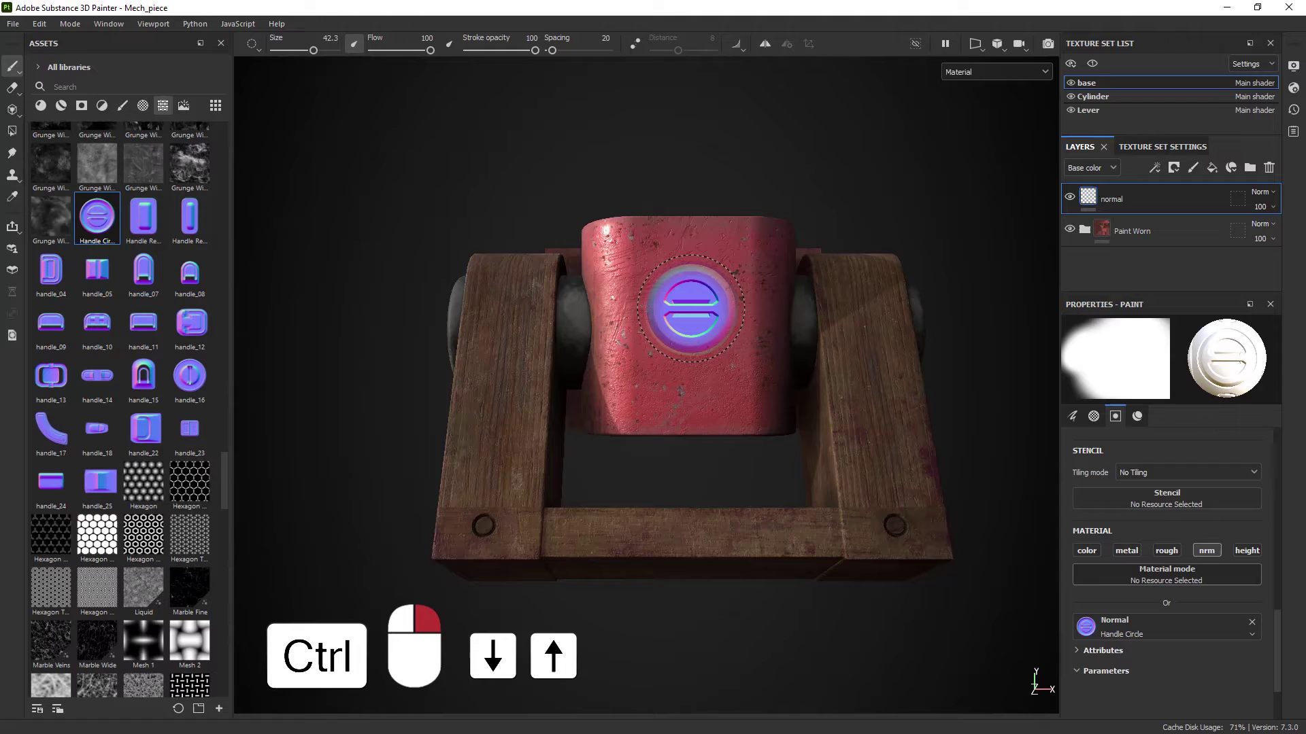
- Harden the Handle Circle brush edge and shrink it to size 42.3
right_click_drag(691, 308, 690, 308, "ctrl")
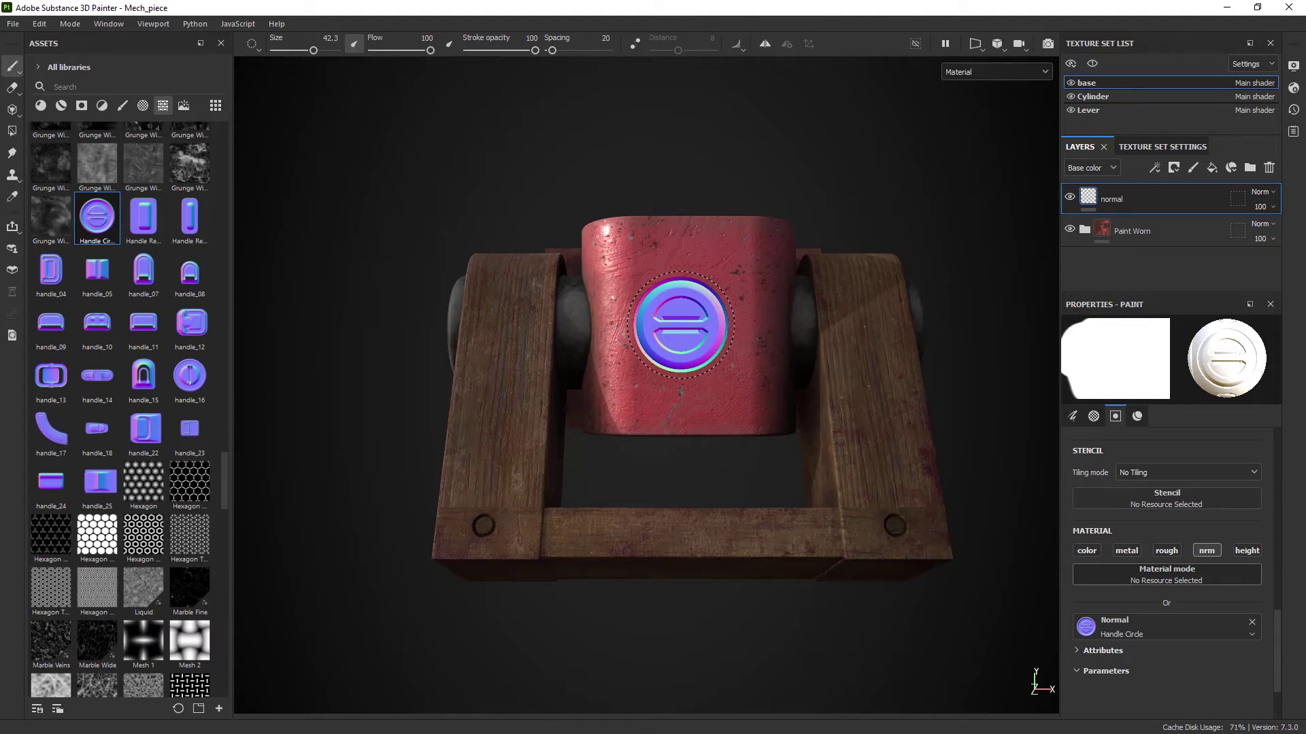
- Rotate the Handle Circle stamp to a diagonal angle and tweak the brush flow
key("ctrl")
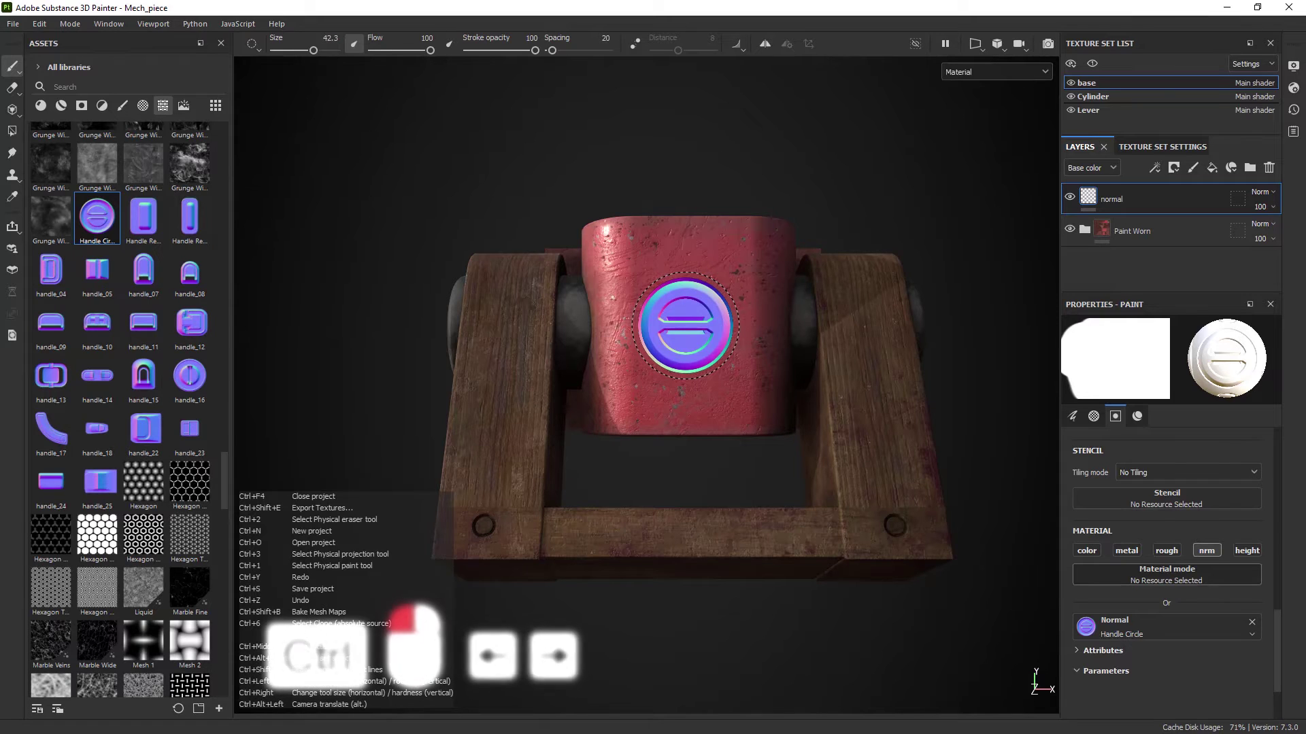
left_click_drag(686, 325, 689, 321, "ctrl")
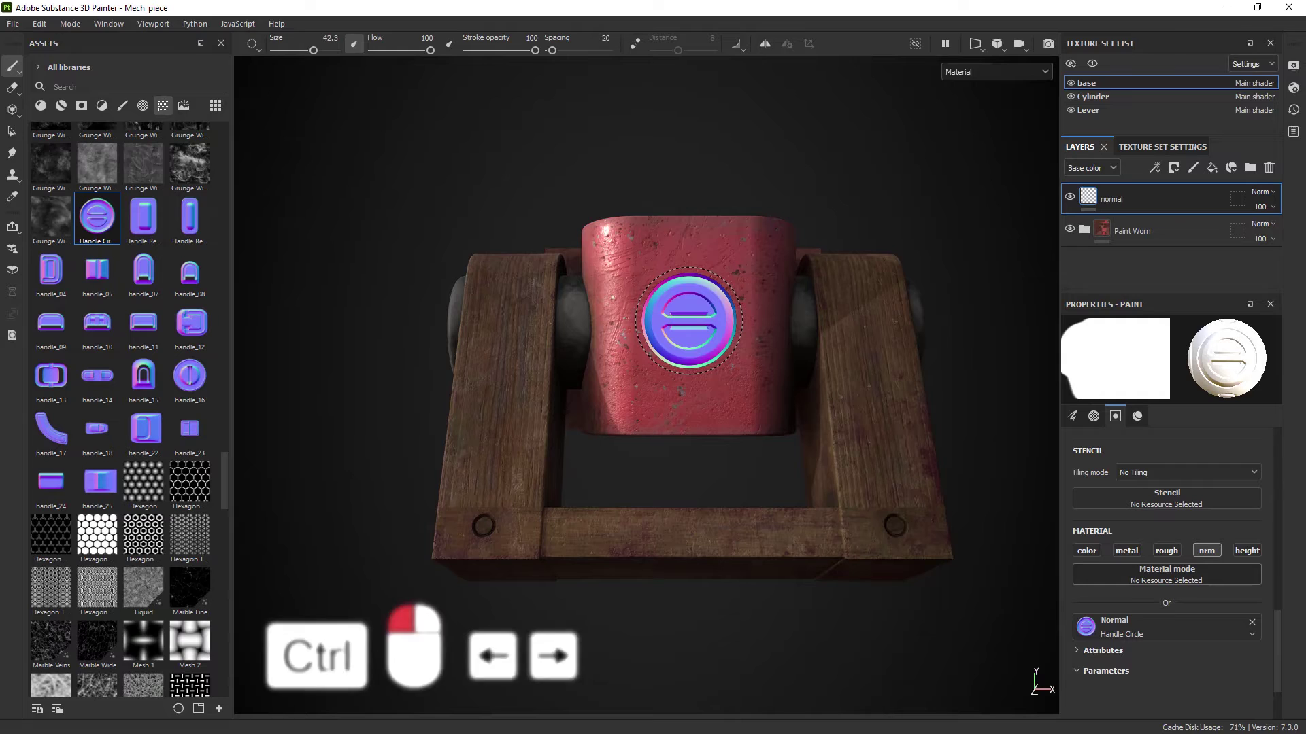
mouse_move(689, 321)
left_mouse_down("ctrl")
mouse_move(721, 321)
mouse_move(673, 321)
mouse_move(721, 321)
mouse_move(689, 325)
mouse_move(688, 300)
left_mouse_up("ctrl")
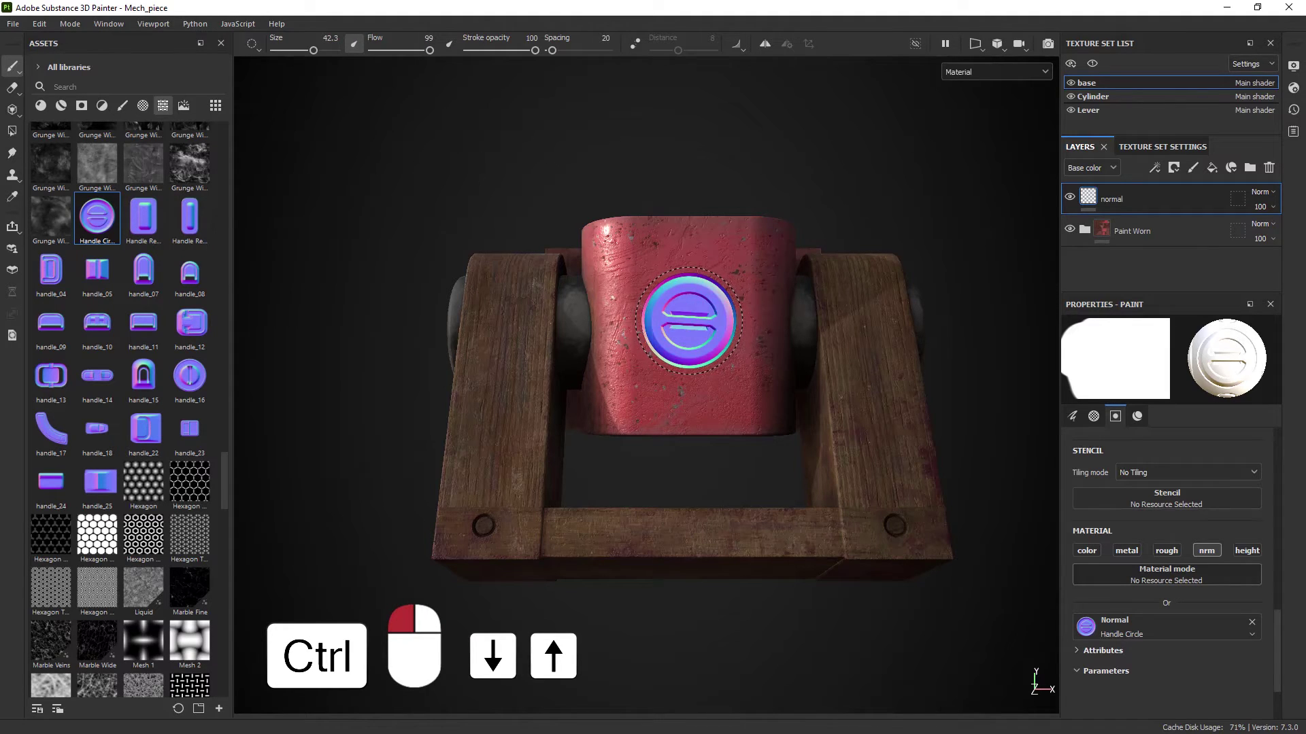
mouse_move(688, 321)
left_mouse_down("ctrl")
mouse_move(689, 340)
mouse_move(689, 306)
mouse_move(689, 317)
left_mouse_up("ctrl")
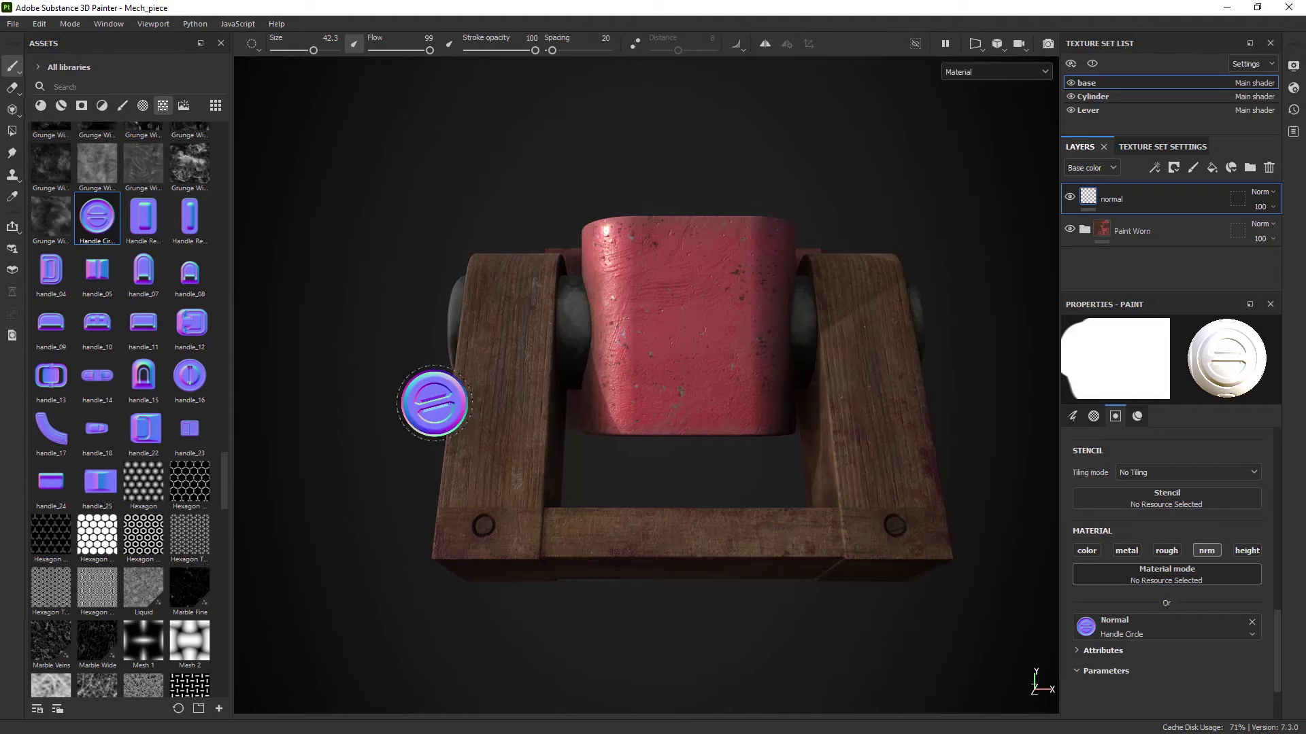
- Stamp Handle Circle once at the centre of the front face, then view it from above
right_click_drag(373, 394, 384, 402, "alt")
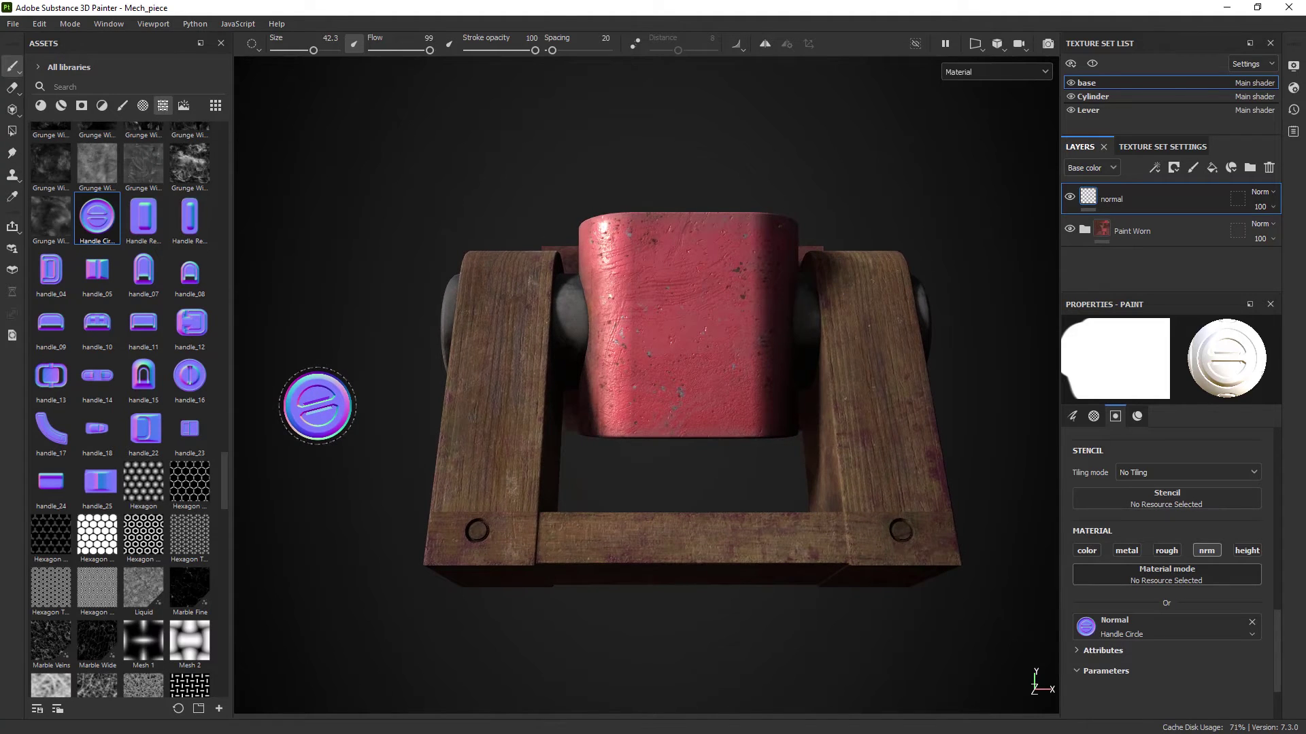
left_click_drag(315, 410, 344, 424, "alt")
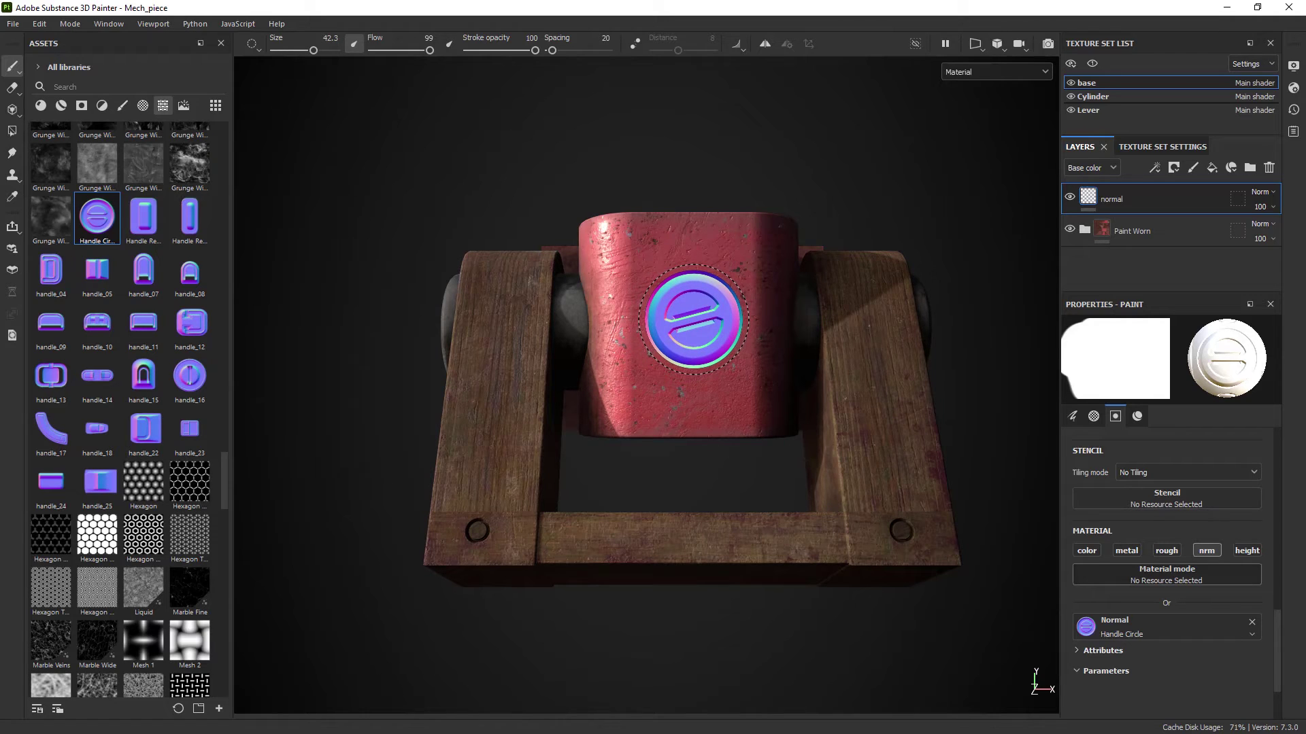
left_click(693, 318)
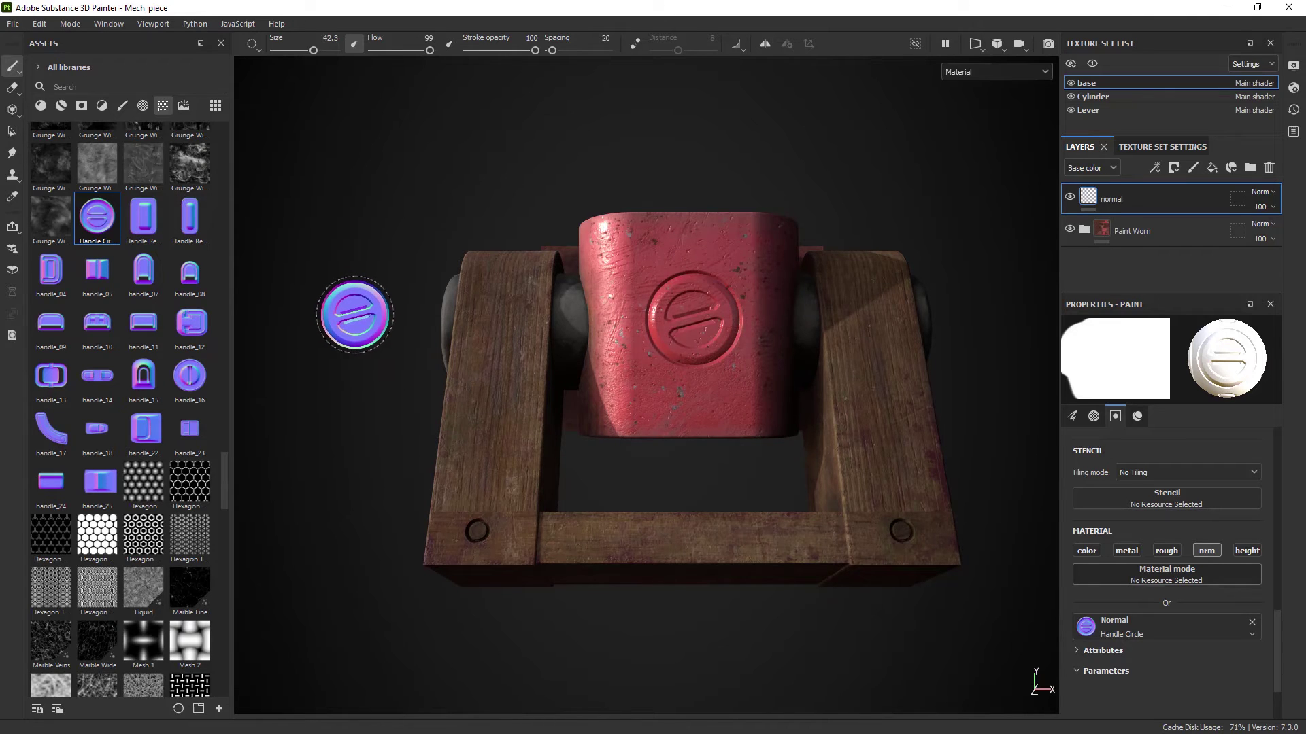
left_click_drag(378, 317, 356, 490, "alt")
left_click_drag(363, 305, 356, 382, "alt")
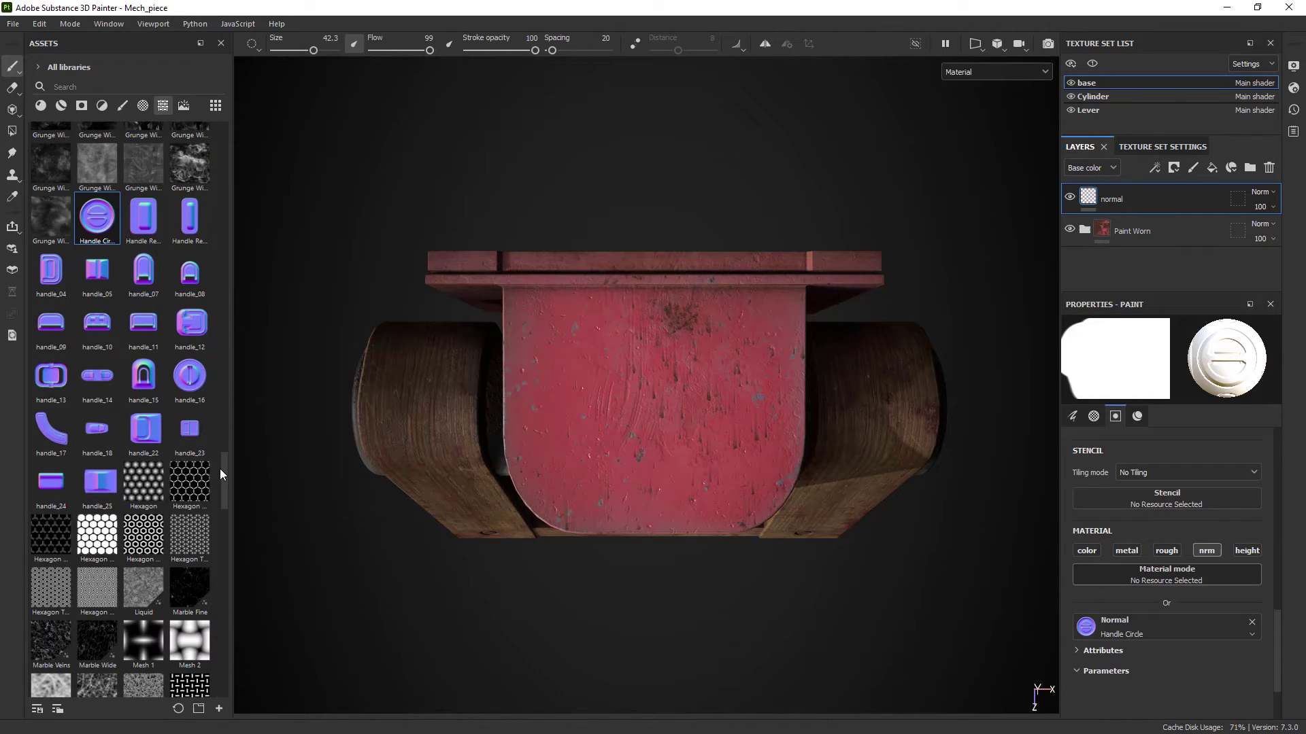
- Find the vent alphas in the Assets panel and assign vent_37 as the brush's Normal stamp
left_click_drag(222, 471, 230, 521)
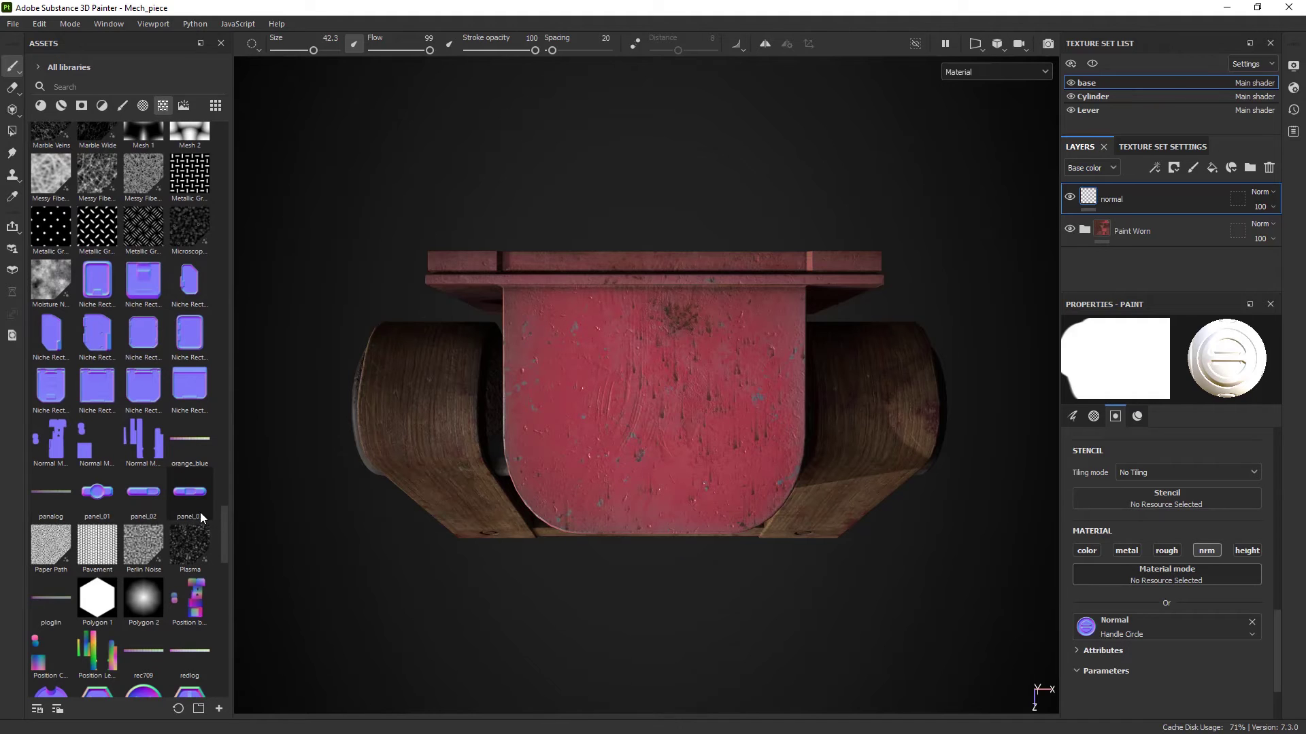
left_click_drag(223, 525, 214, 590)
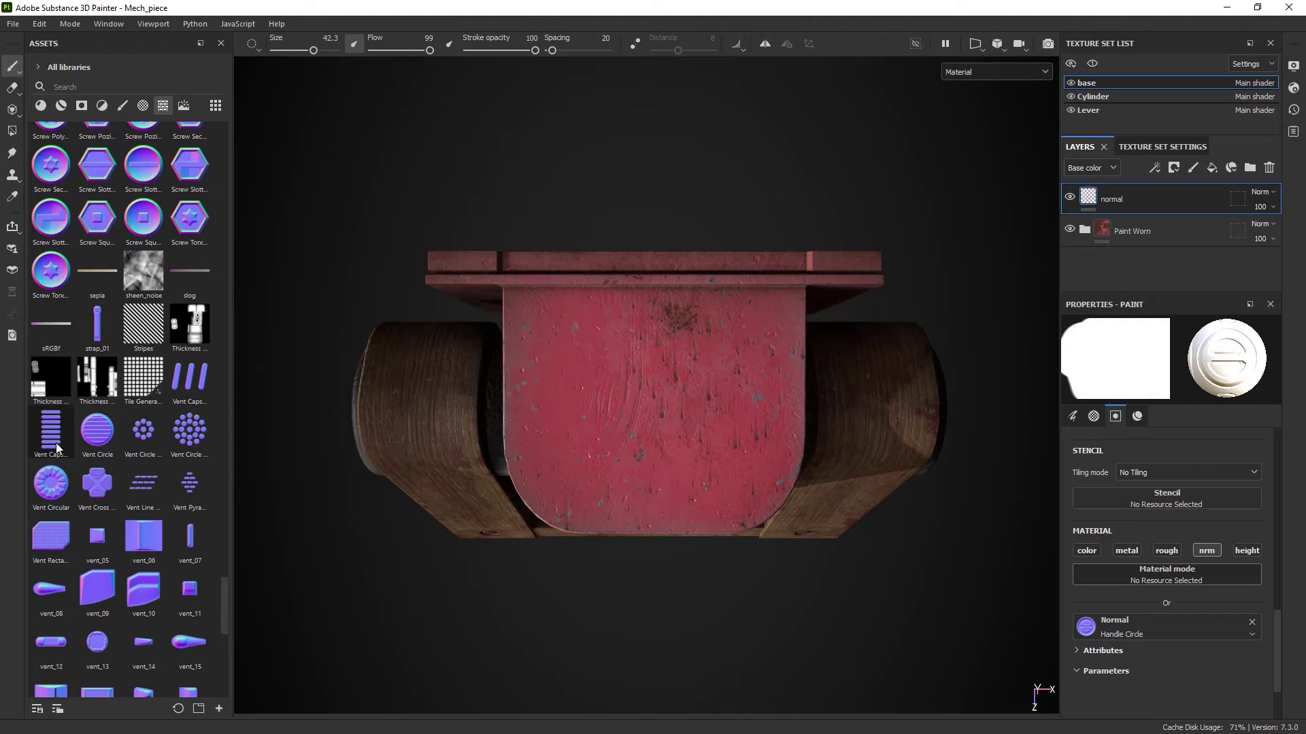
mouse_move(56, 444)
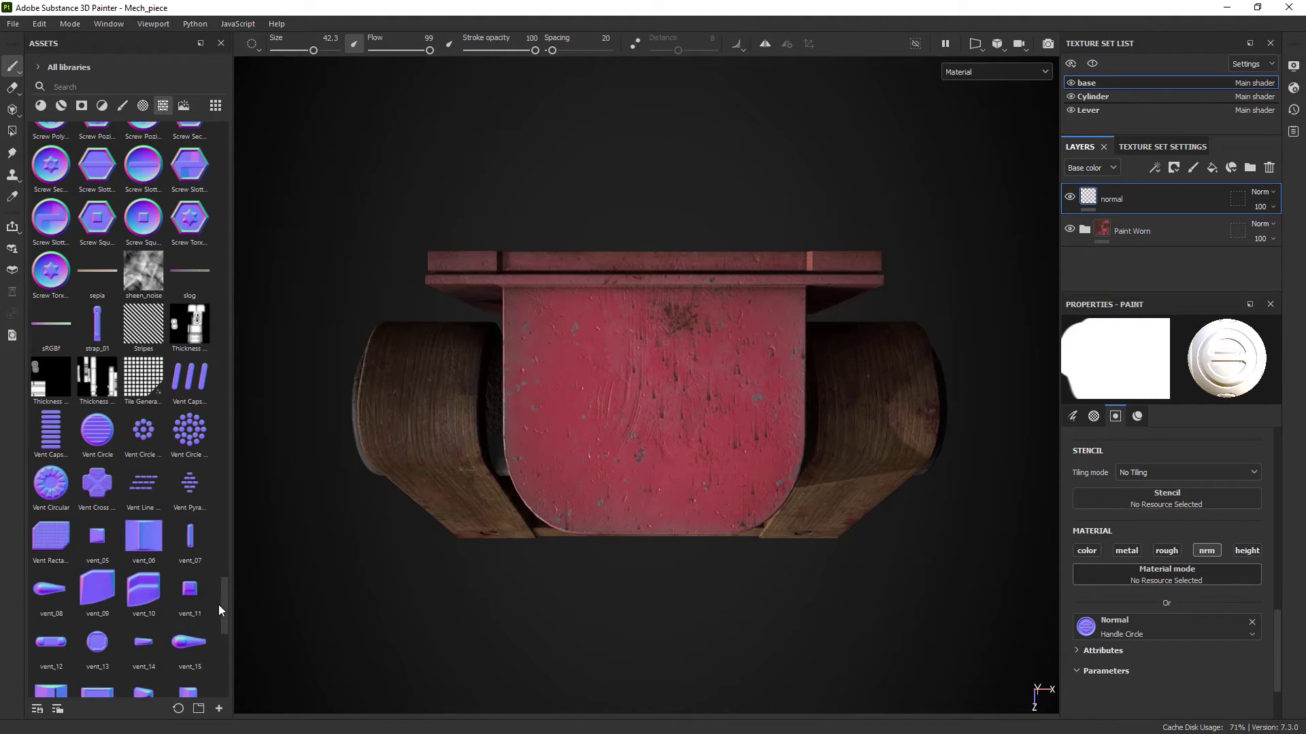
left_click_drag(224, 610, 229, 642)
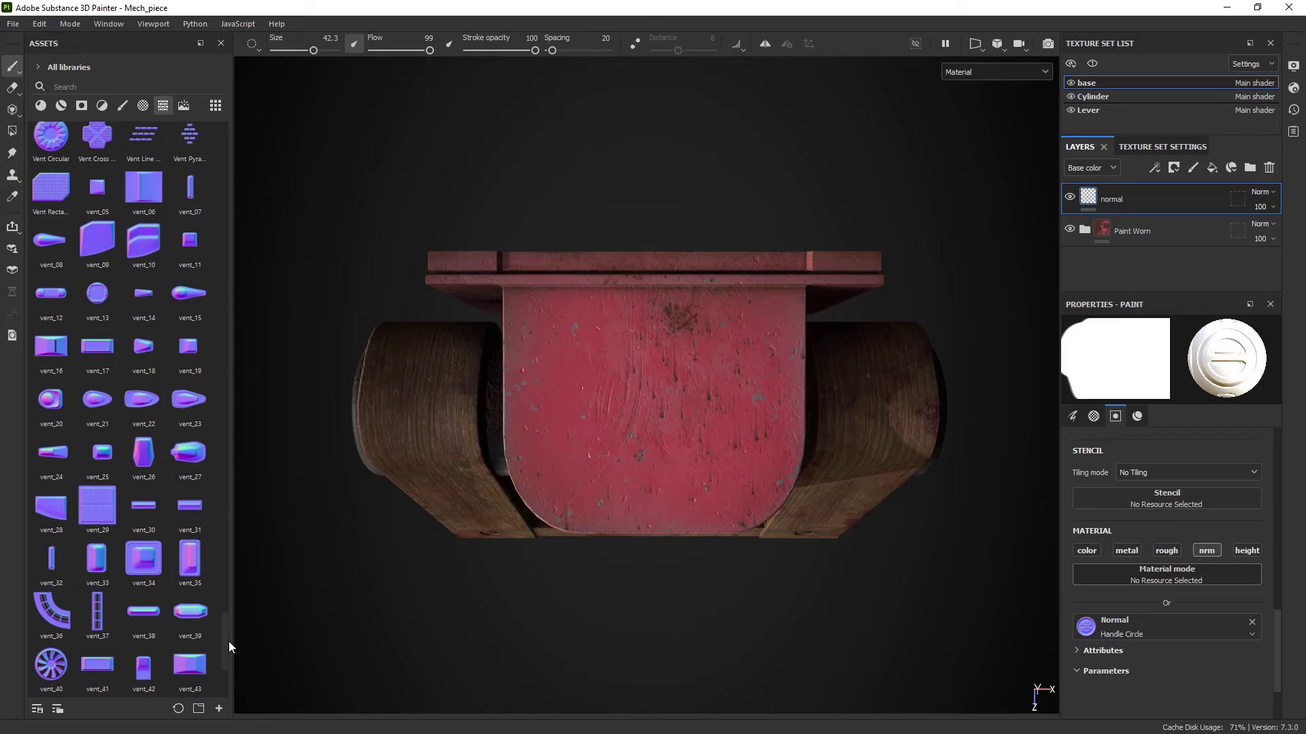
mouse_move(97, 626)
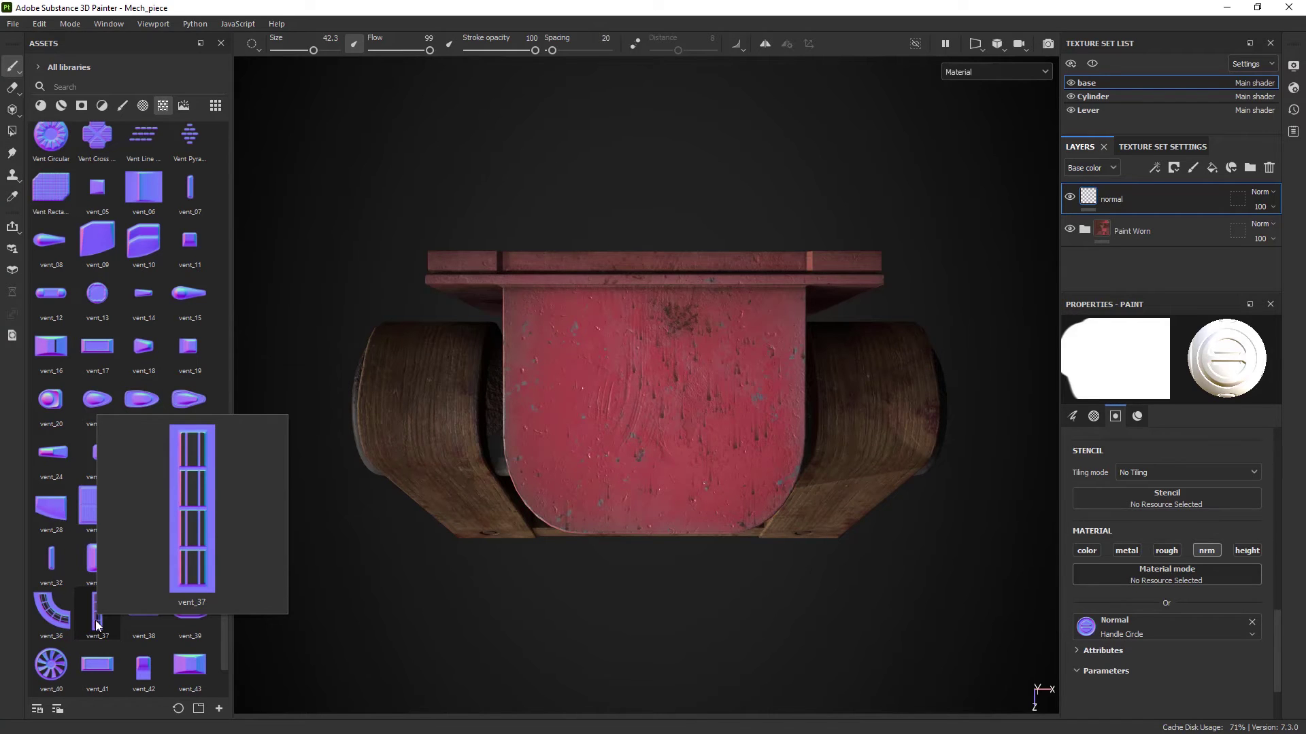
mouse_move(97, 626)
left_mouse_down()
mouse_move(127, 588)
mouse_move(311, 450)
mouse_move(760, 426)
mouse_move(1073, 581)
mouse_move(1128, 636)
left_mouse_up()
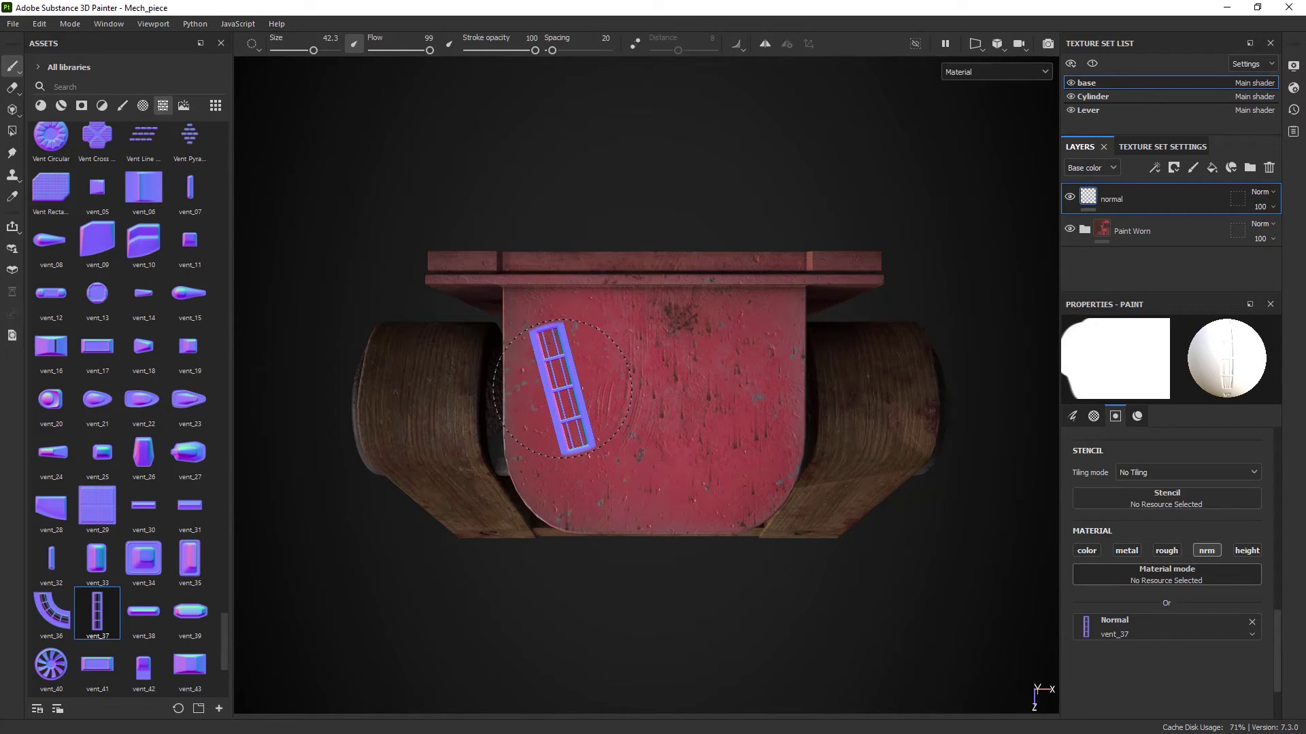
- Rotate the vent_37 stamp vertical, enlarge the brush to about 66, and stamp three vents across the top face
key("ctrl")
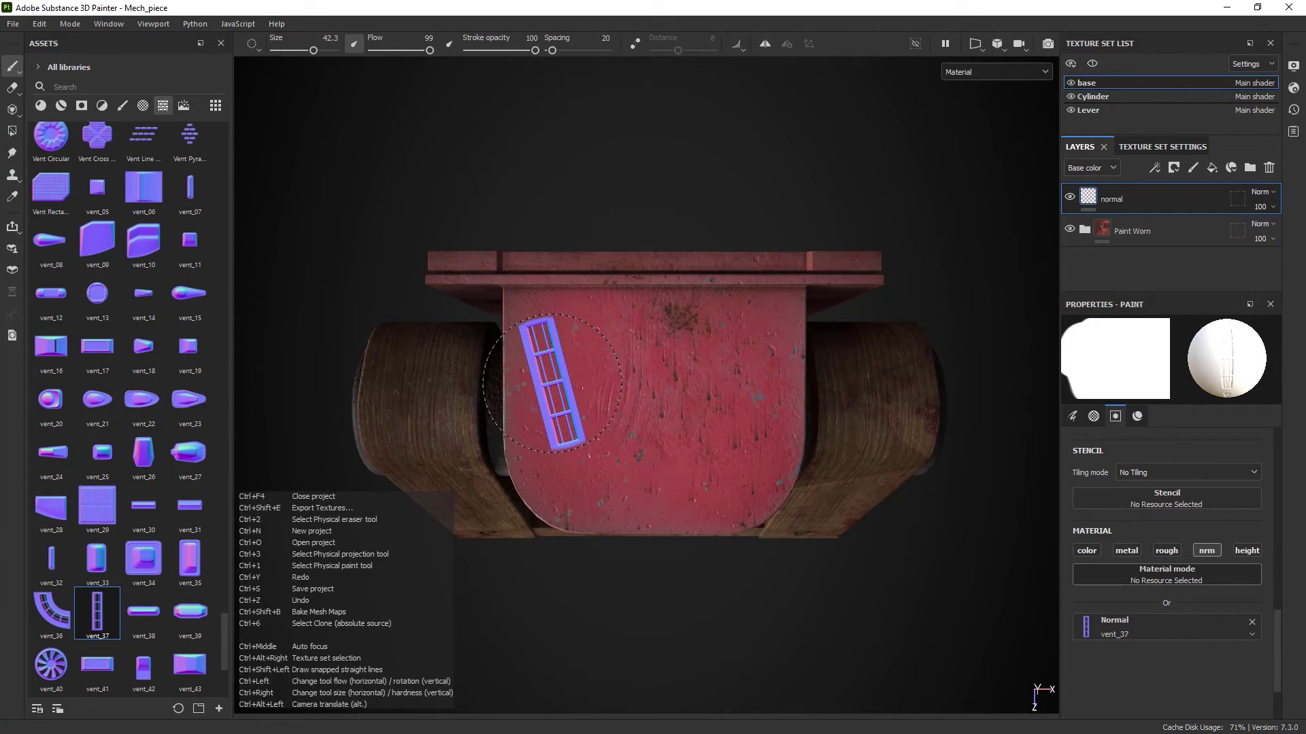
left_click_drag(556, 392, 571, 391, "ctrl")
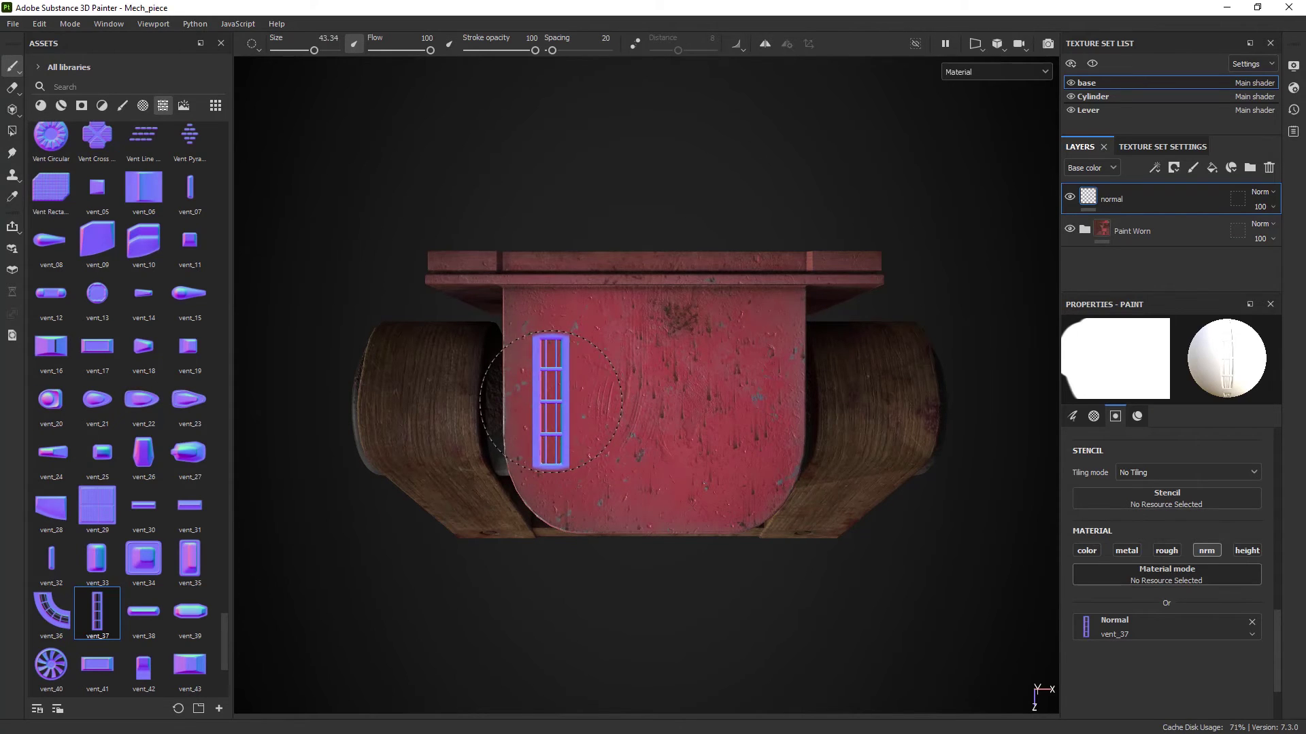
mouse_move(555, 393)
right_mouse_down("ctrl")
mouse_move(578, 393)
mouse_move(556, 397)
right_mouse_up("ctrl")
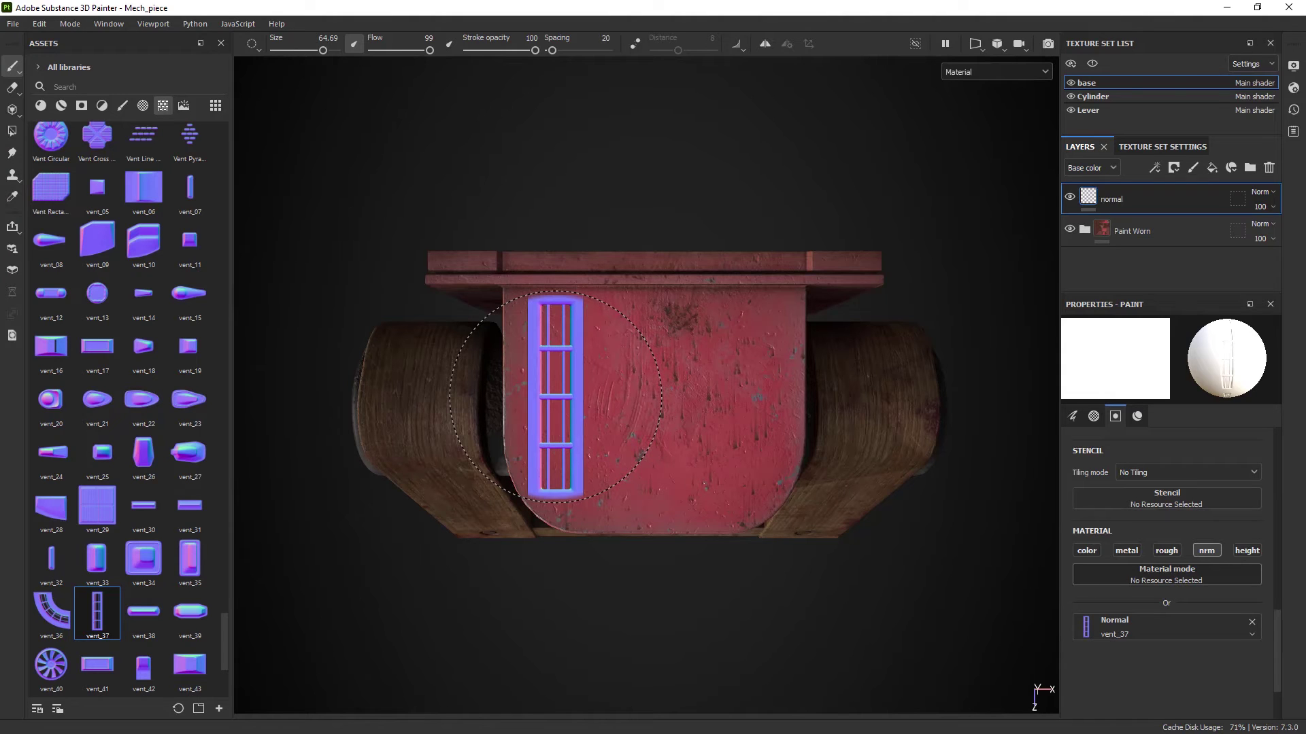
mouse_move(556, 397)
left_mouse_down("ctrl")
mouse_move(555, 412)
mouse_move(554, 396)
left_mouse_up("ctrl")
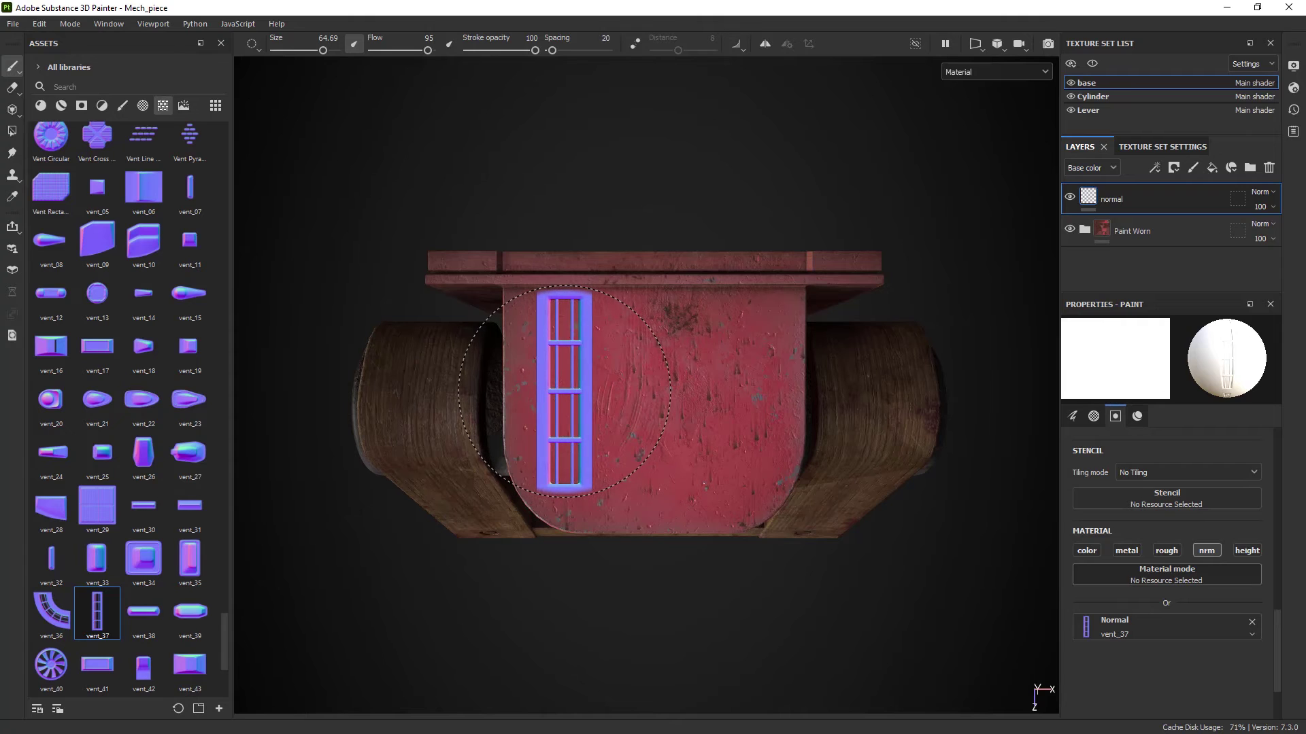
left_click(567, 393)
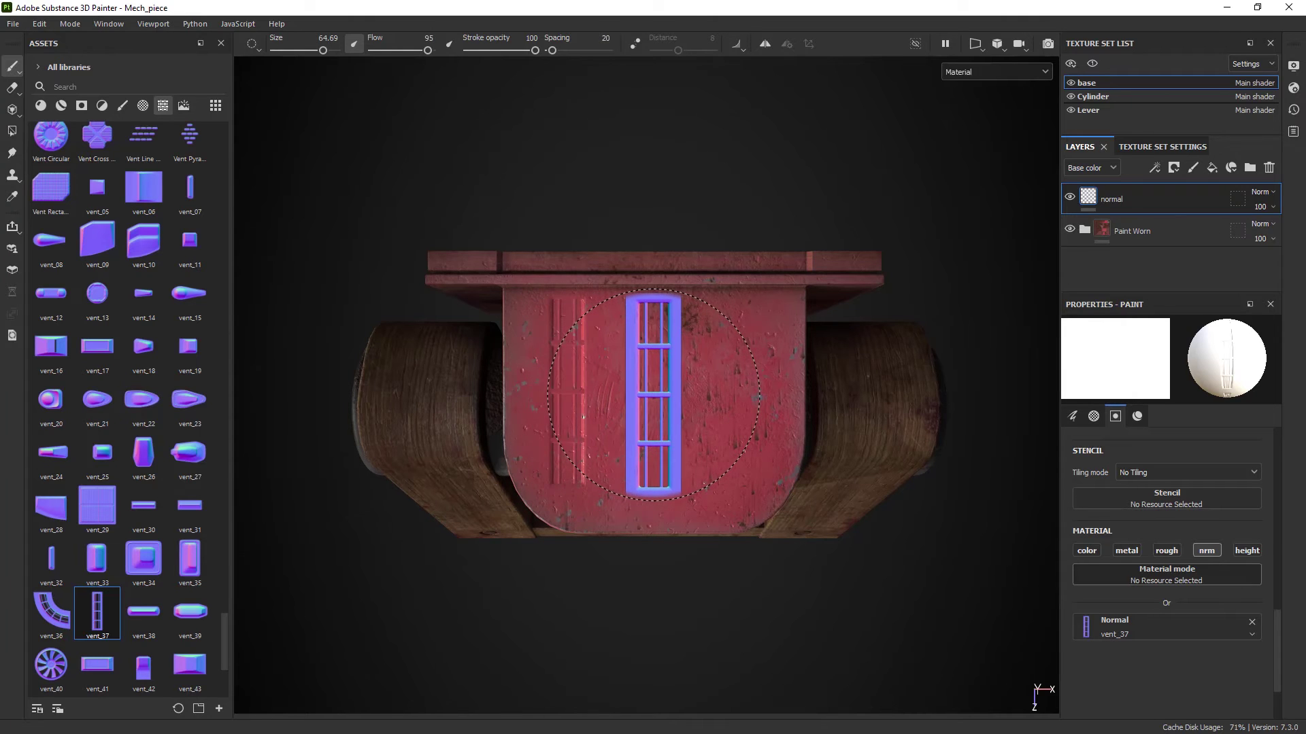
left_click(650, 394)
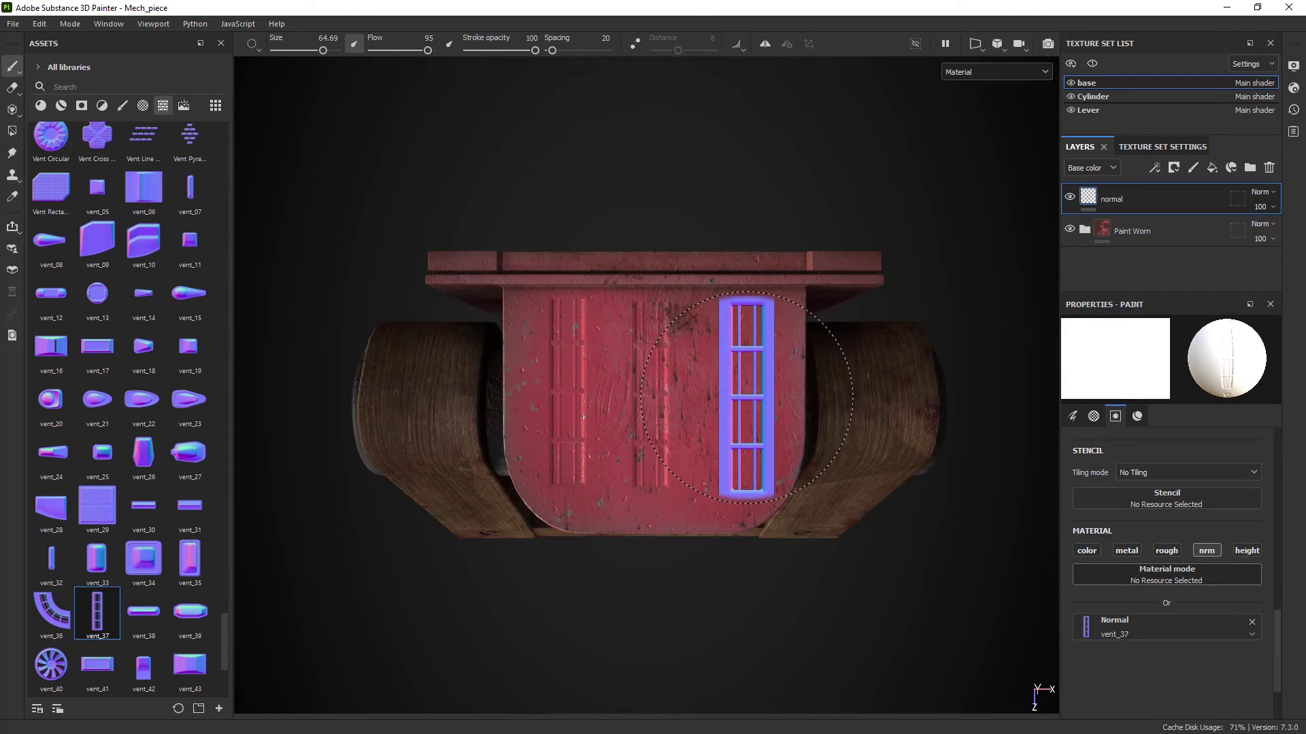
left_click(743, 393)
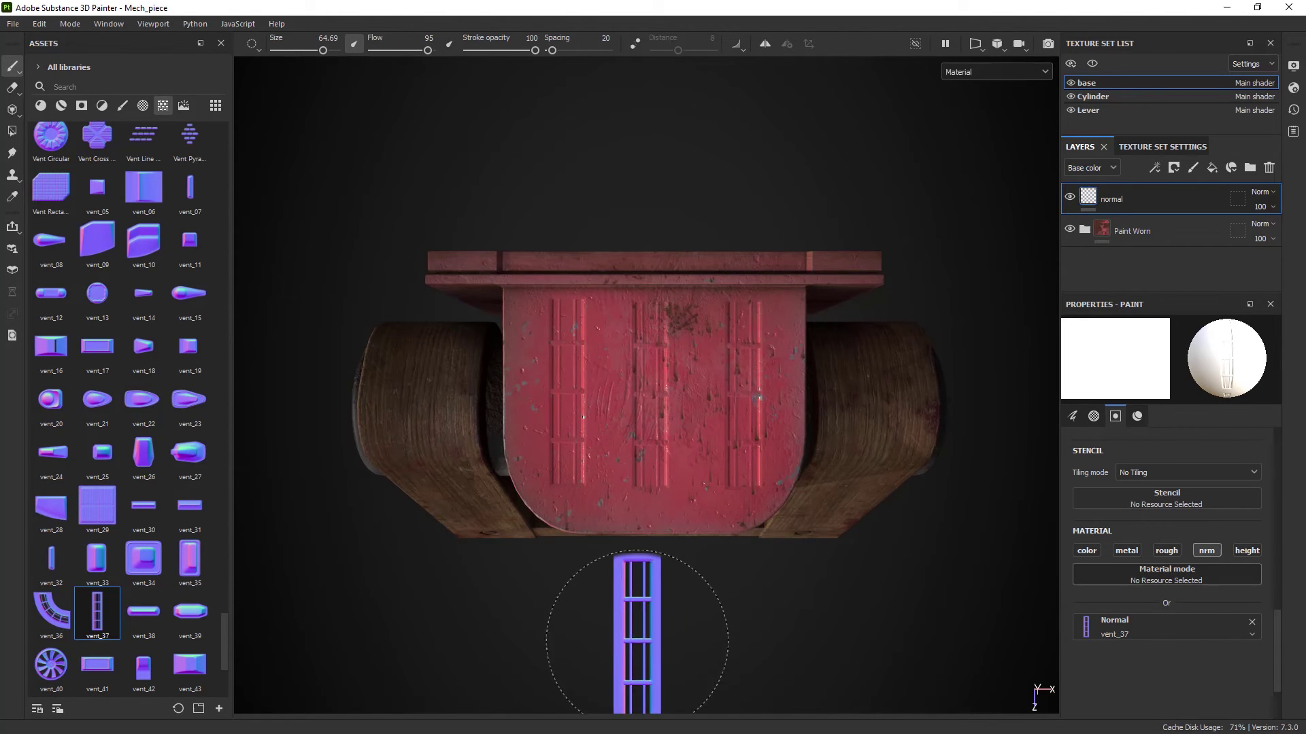
- Remove vent_37 from the brush's Normal slot, resetting it to uniform colour, and review the block from several angles
left_click_drag(615, 652, 673, 504, "alt")
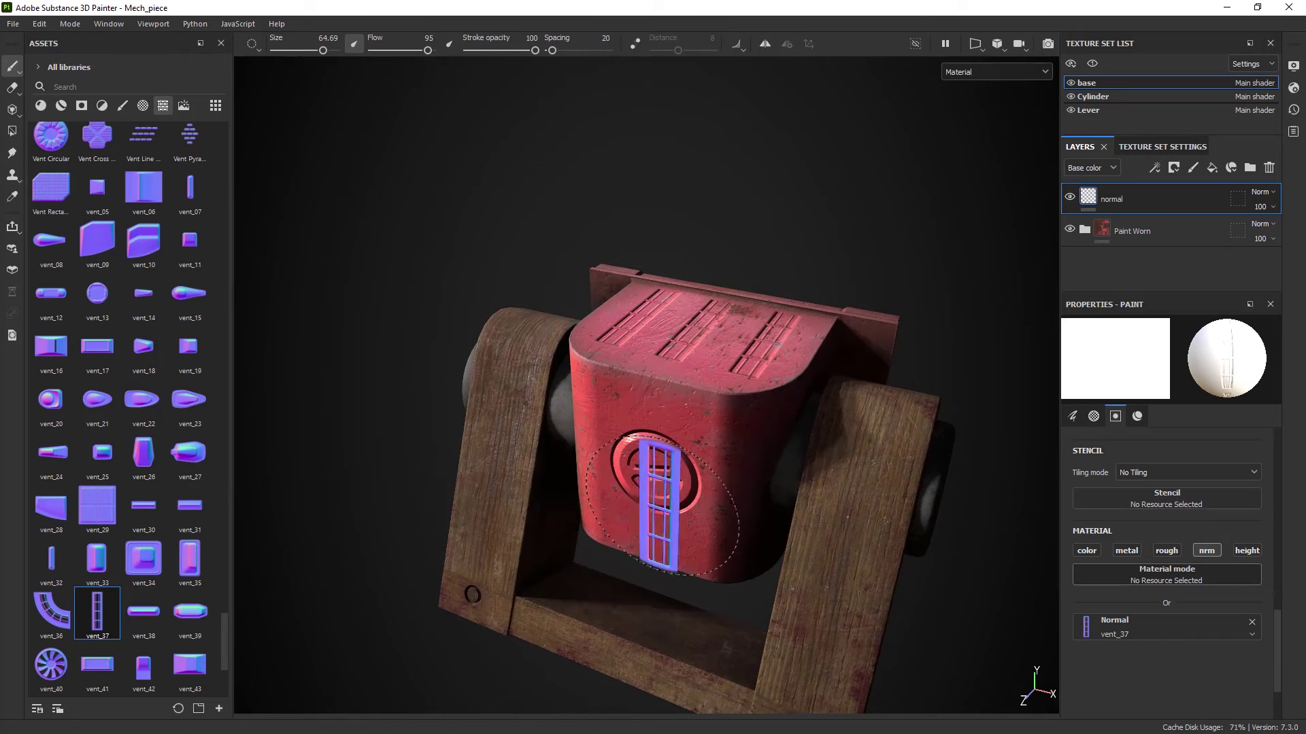
left_click(1251, 622)
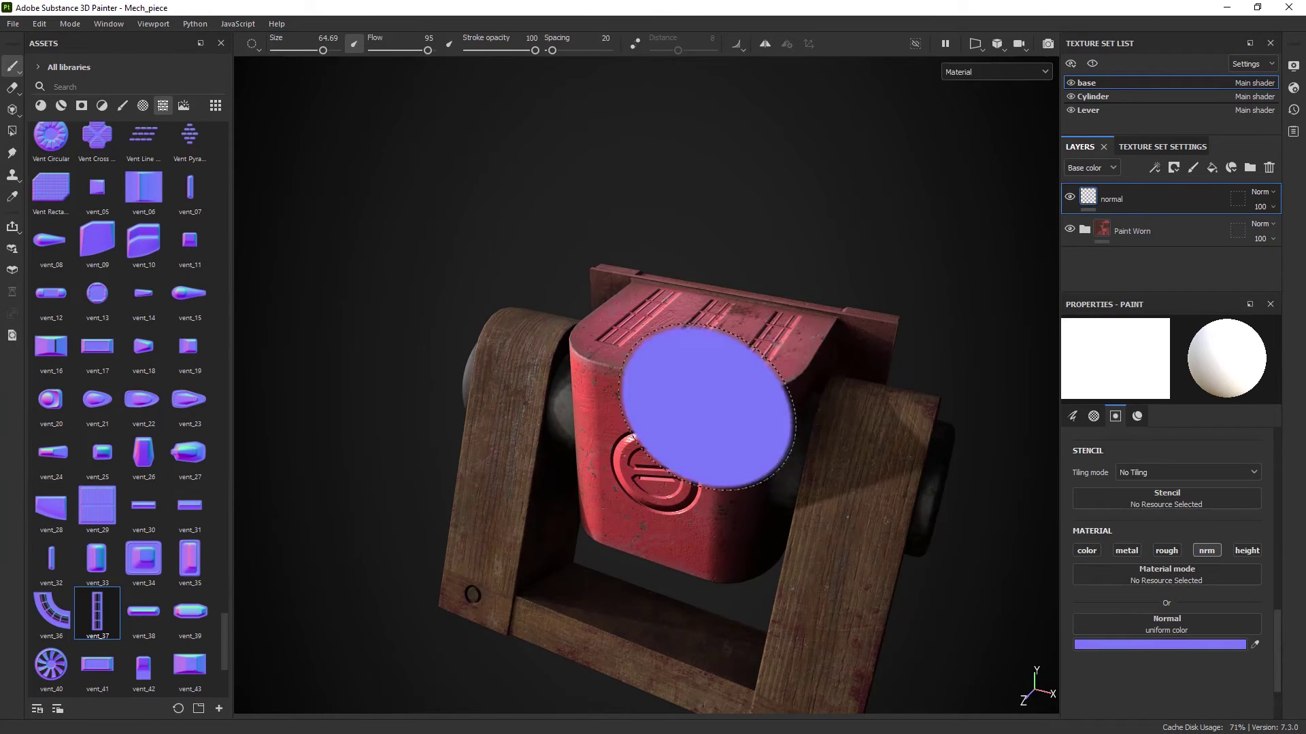
mouse_move(349, 569)
left_mouse_down("alt")
mouse_move(285, 438)
mouse_move(313, 435)
left_mouse_up("alt")
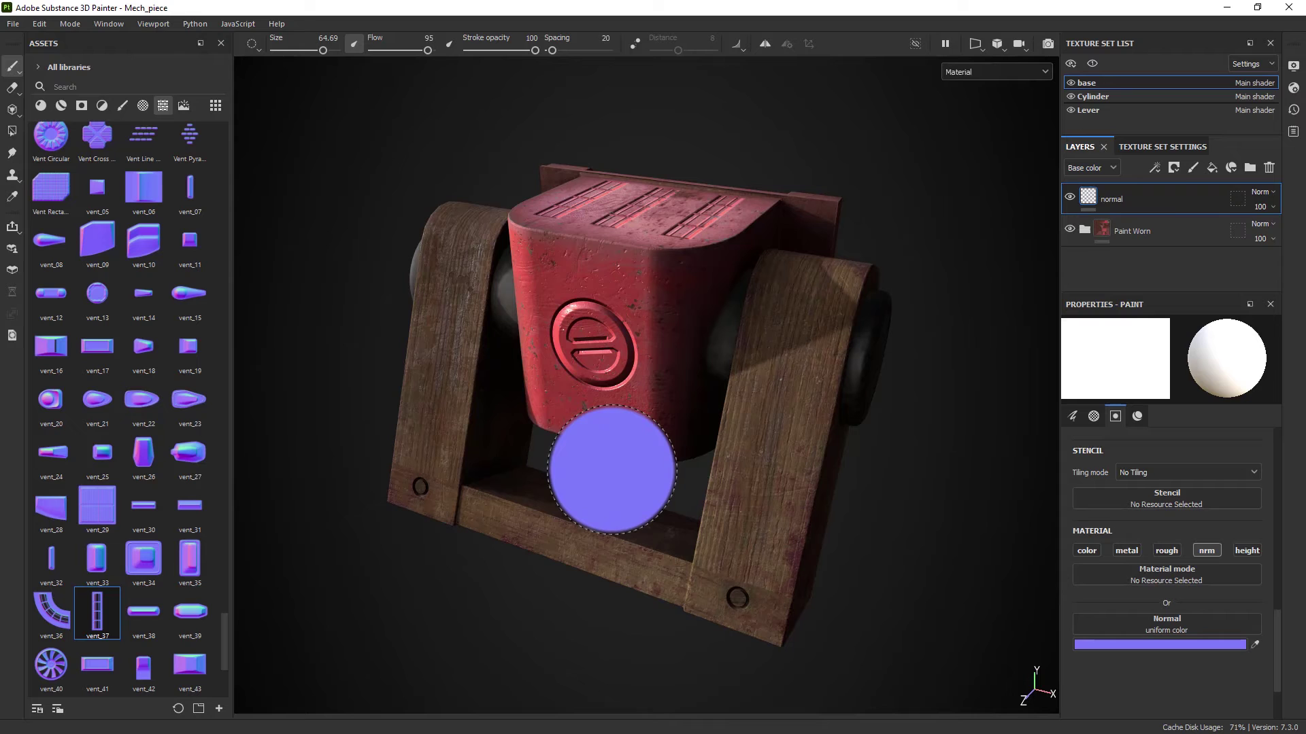
mouse_move(452, 598)
left_mouse_down("alt")
mouse_move(451, 553)
mouse_move(456, 571)
mouse_move(428, 585)
left_mouse_up("alt")
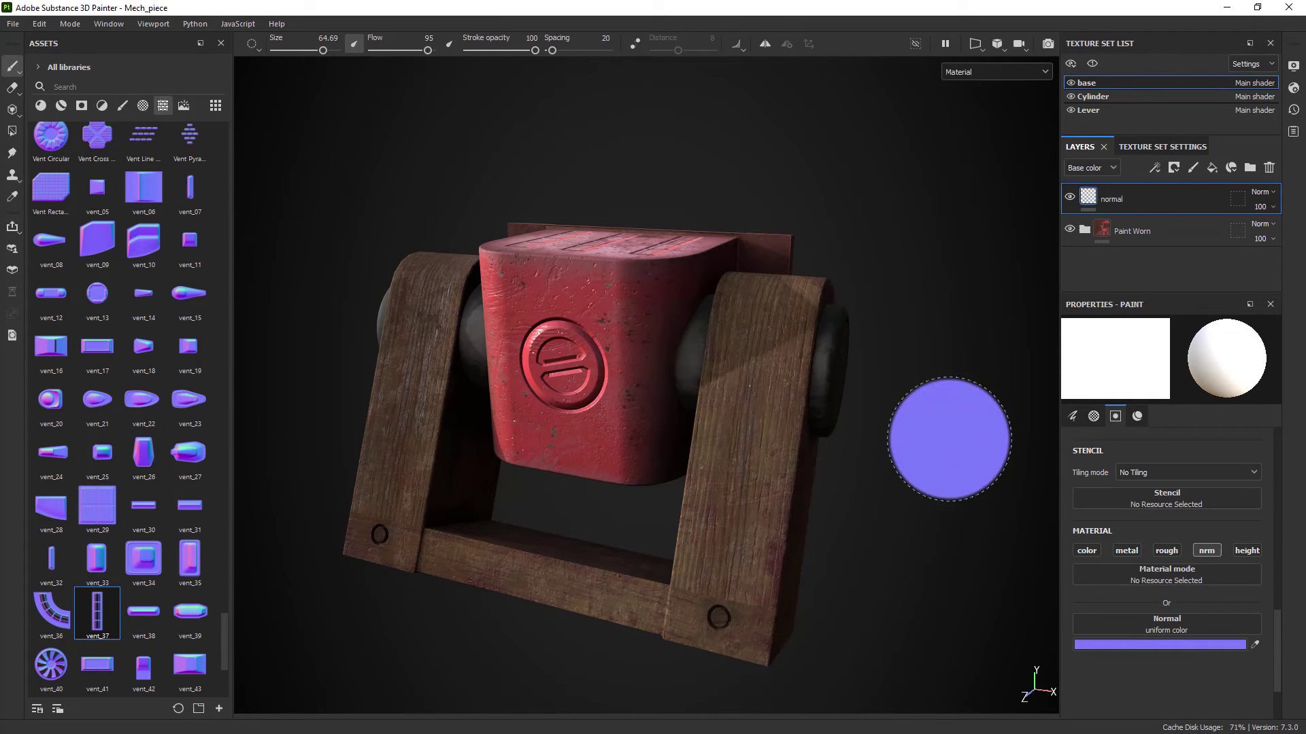
mouse_move(306, 394)
left_mouse_down("alt")
mouse_move(496, 443)
mouse_move(825, 414)
left_mouse_up("alt")
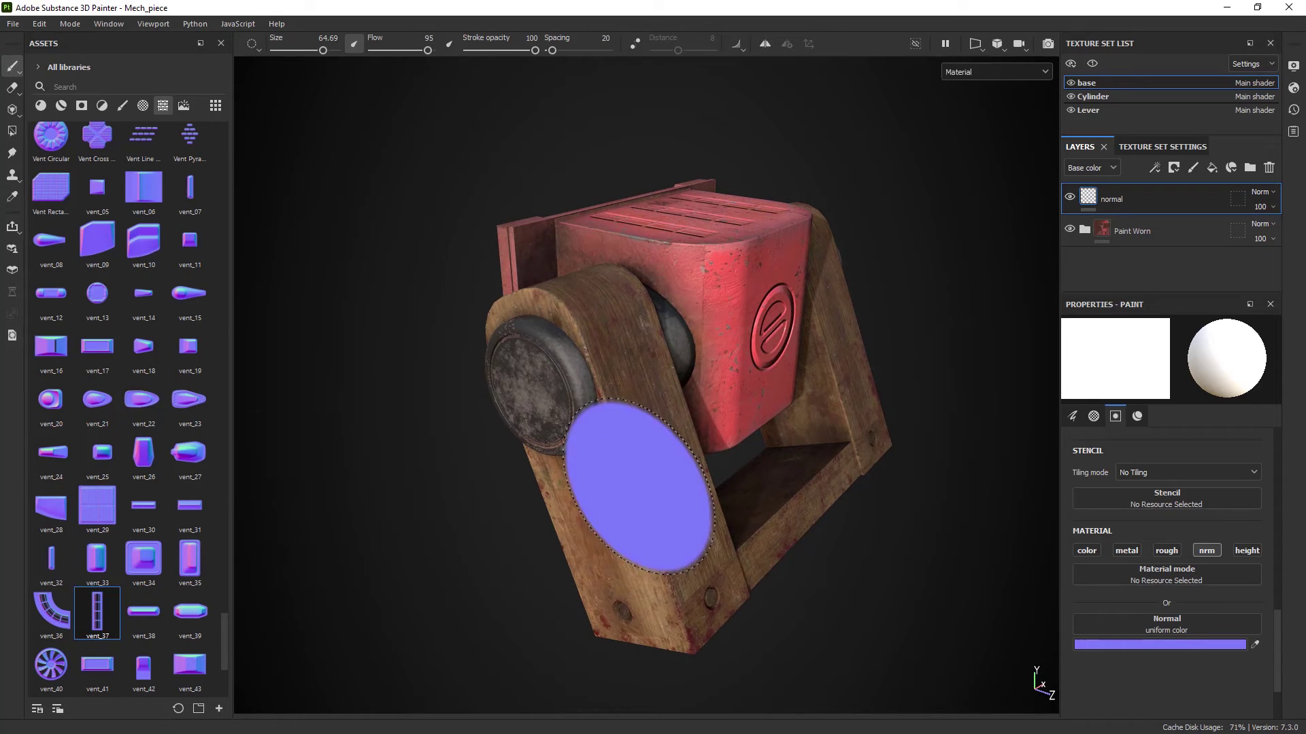
mouse_move(640, 487)
left_mouse_down("alt")
mouse_move(559, 592)
mouse_move(553, 554)
mouse_move(347, 510)
mouse_move(406, 544)
mouse_move(425, 542)
mouse_move(387, 533)
mouse_move(517, 559)
left_mouse_up("alt")
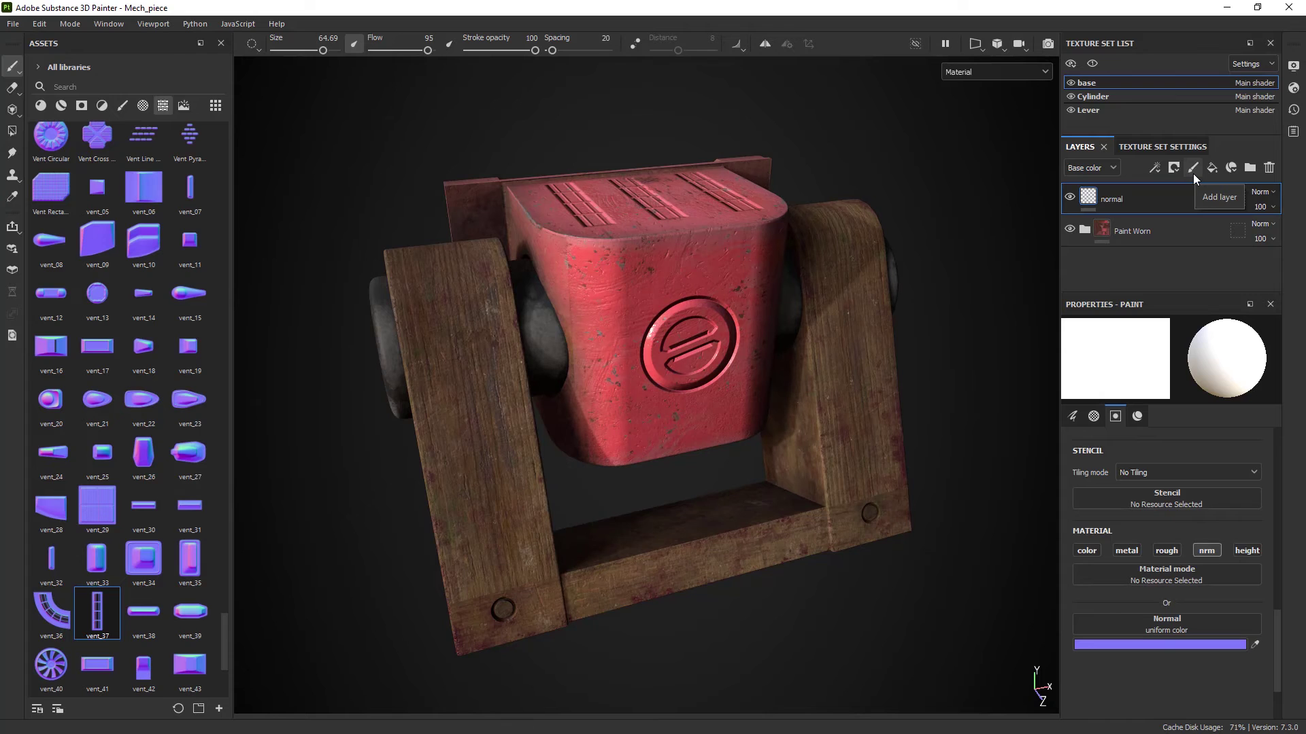
- Apply the Aged Scratched Metal material as a new layer and hide it with a black mask
left_click(42, 105)
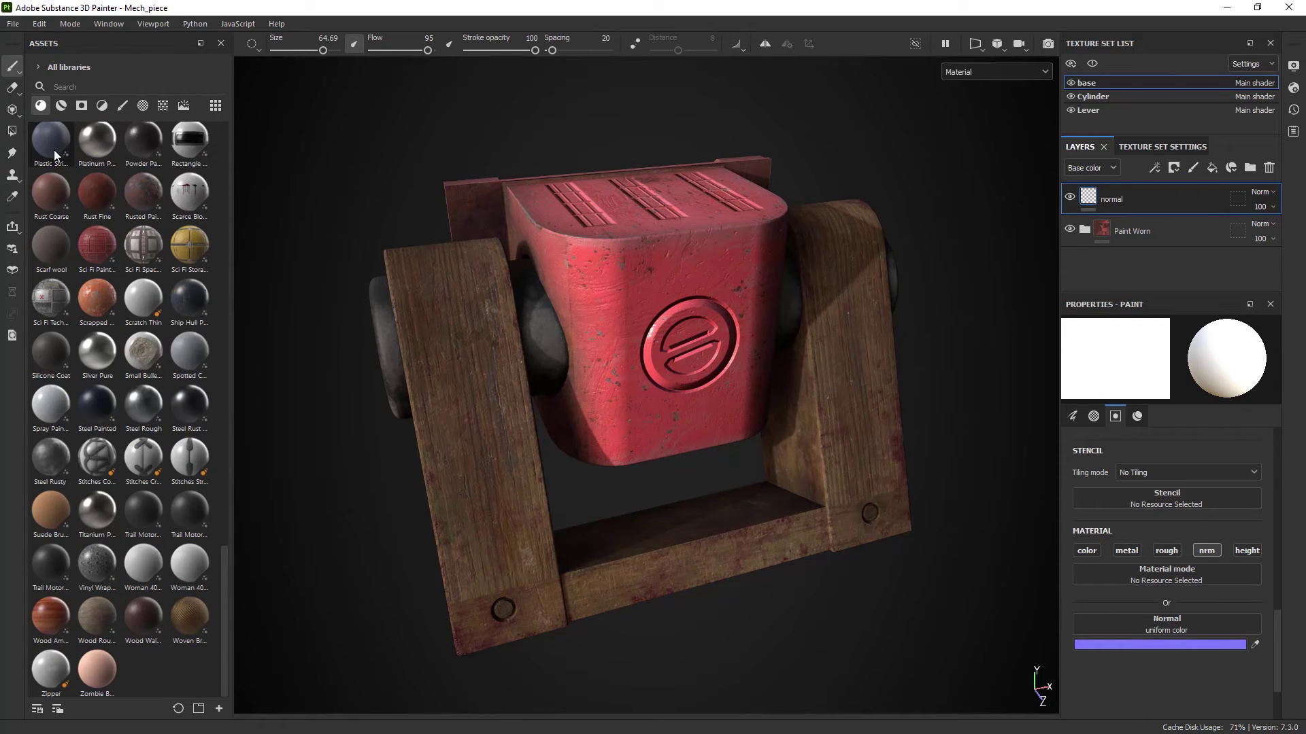
scroll(80, 264, "up", 5)
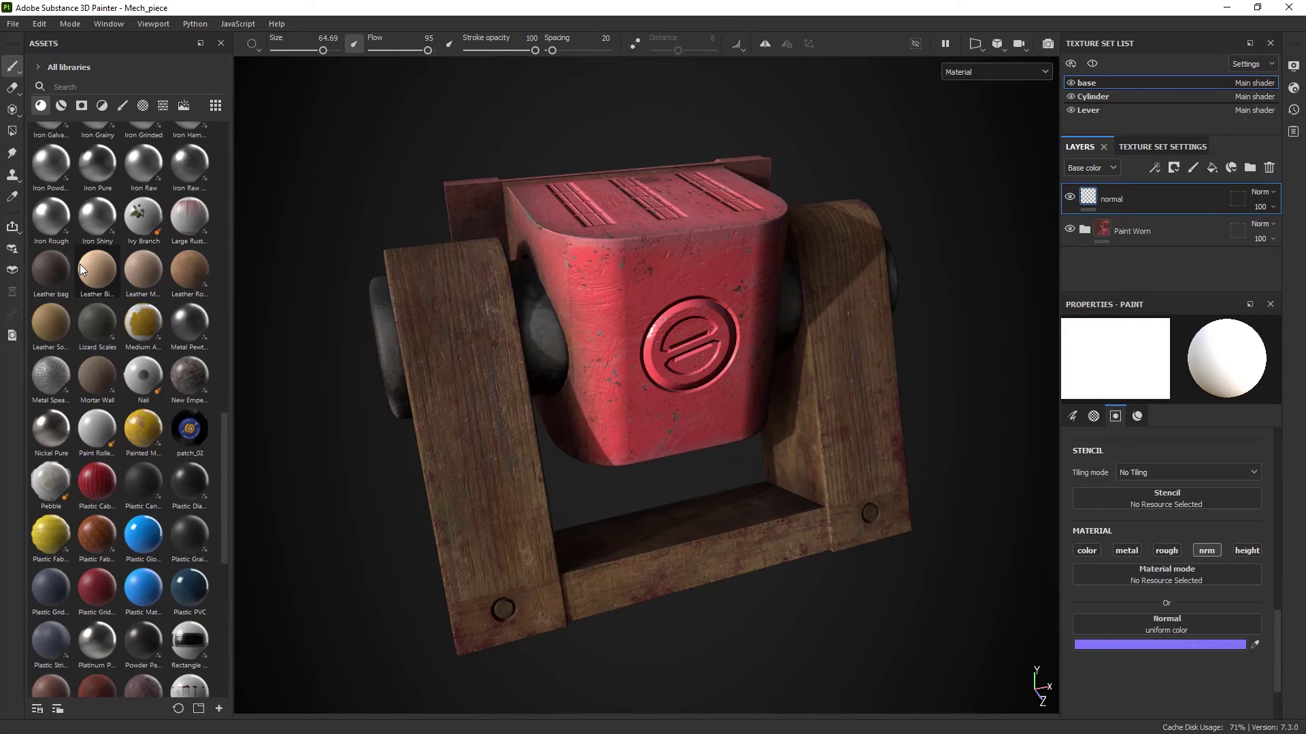
scroll(80, 267, "up", 8)
scroll(81, 270, "down", 3)
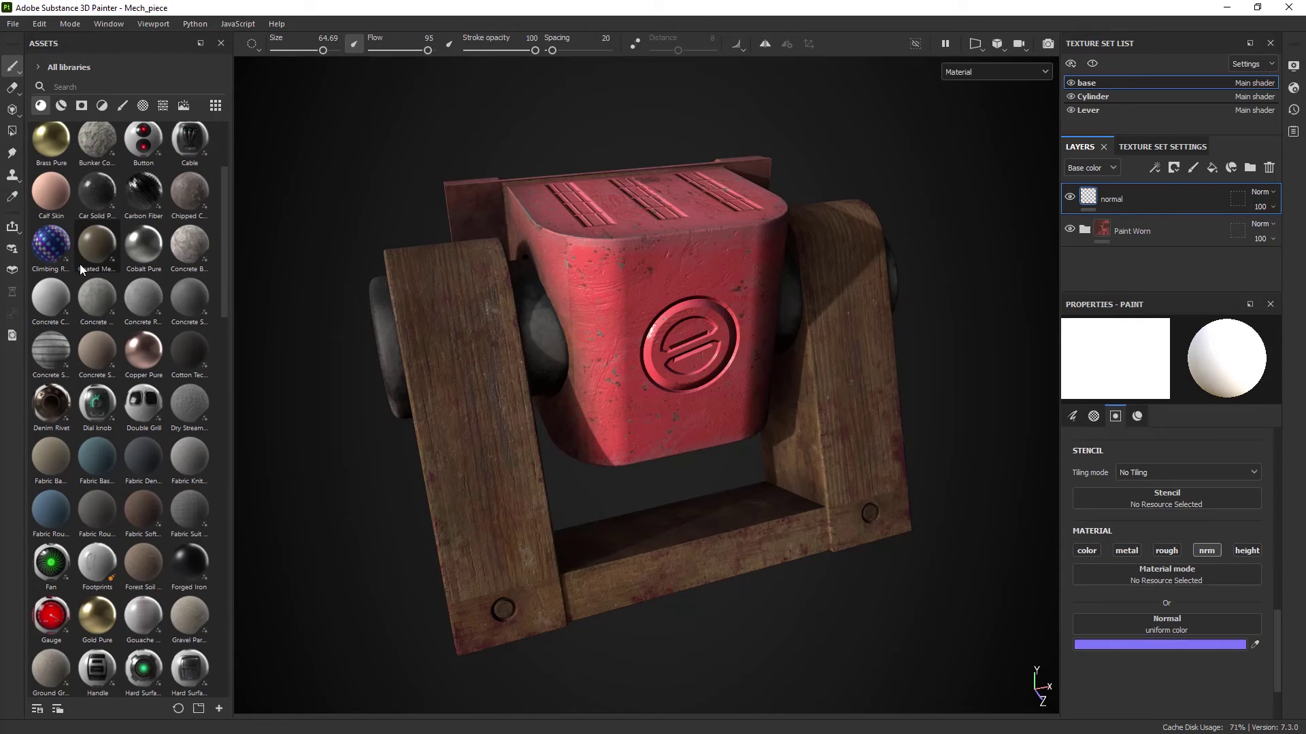
scroll(79, 264, "up", 3)
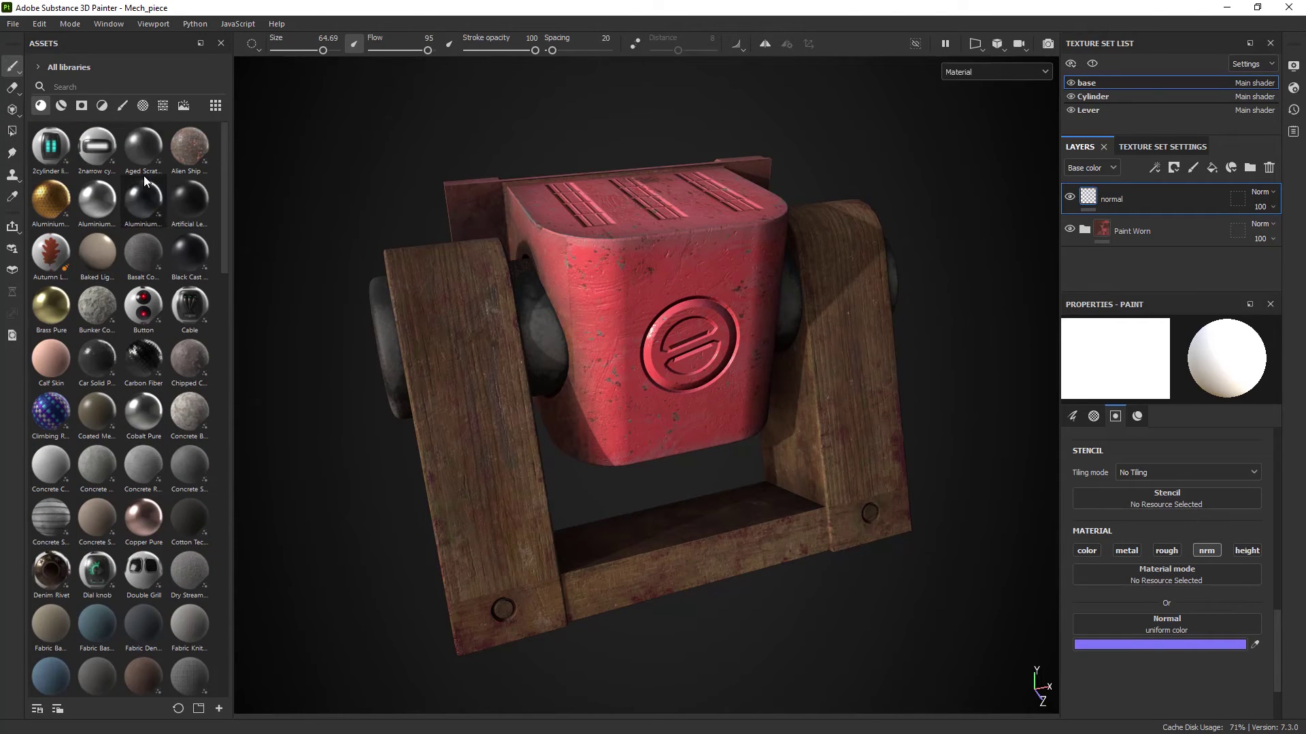
mouse_move(148, 151)
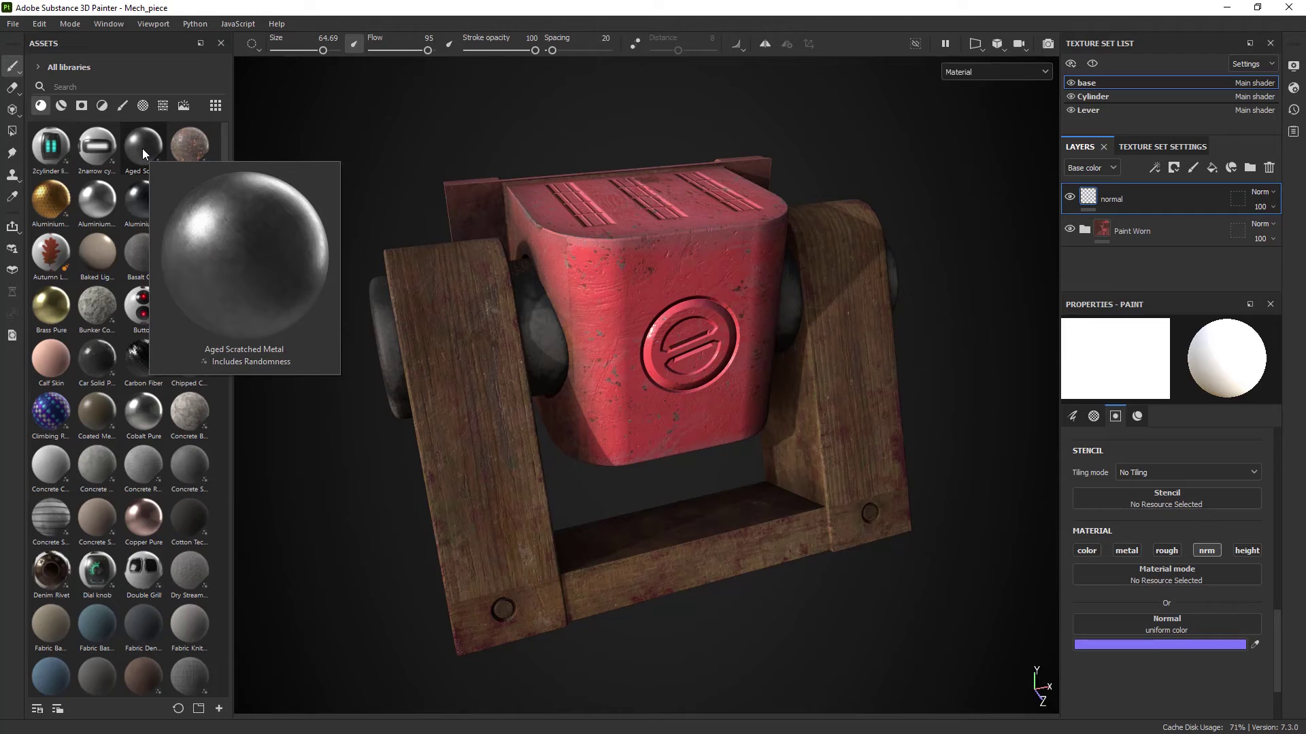
left_click_drag(141, 148, 1168, 192)
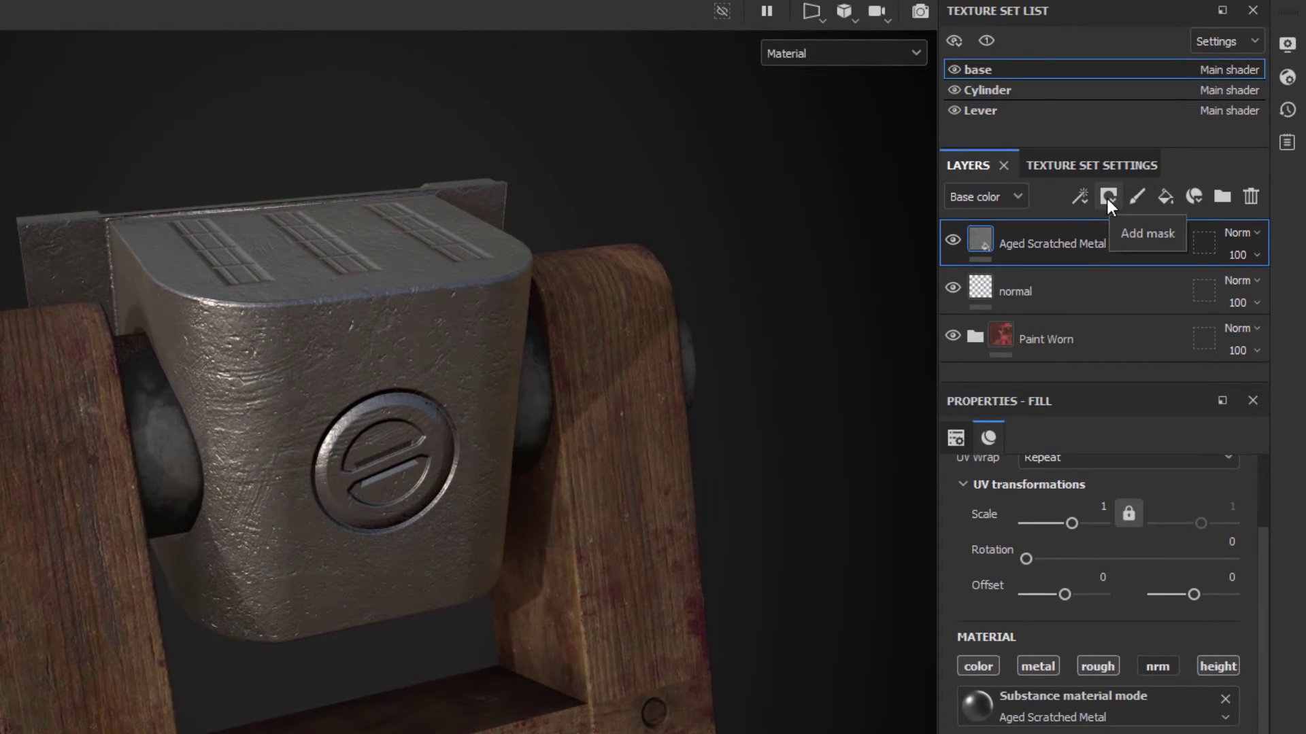
left_click(1107, 196)
left_click(1124, 250)
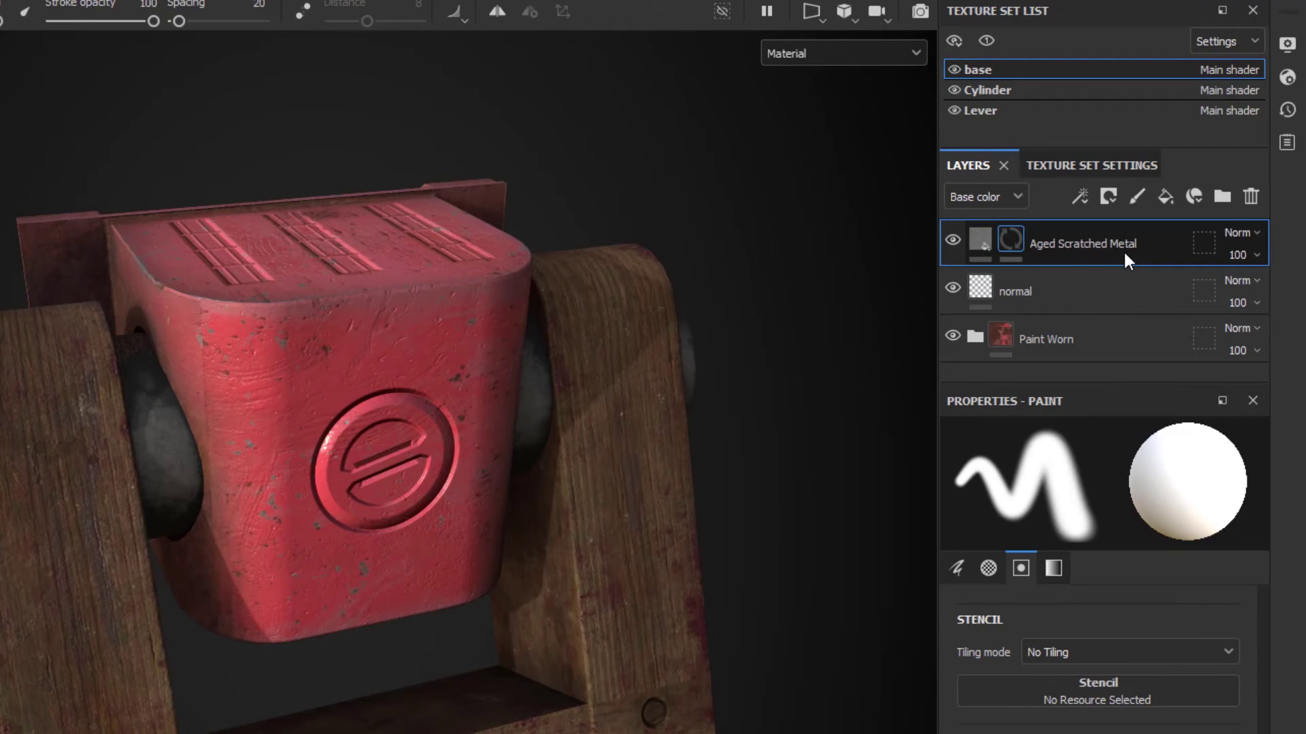
- Add a generator to the metal layer's mask and set it to Metal Edge Wear, found by searching 'edgew'
right_click(1070, 247)
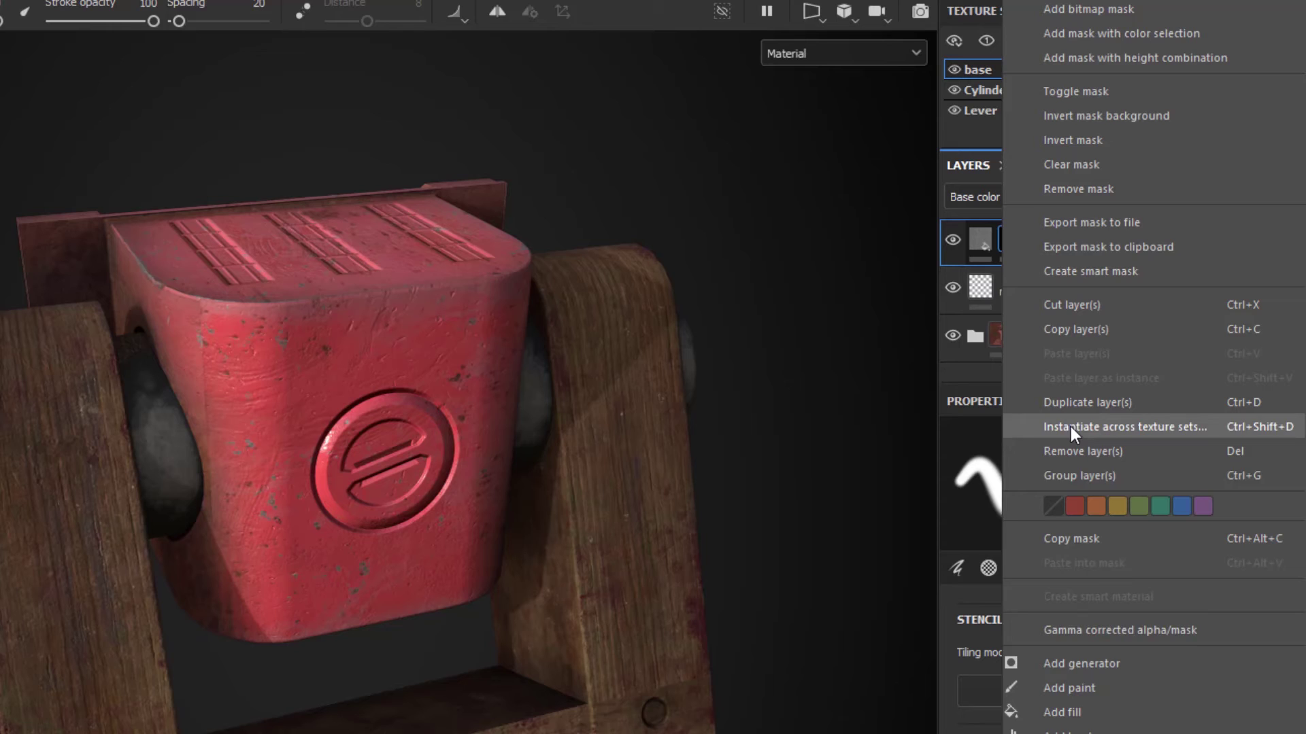
left_click(1058, 662)
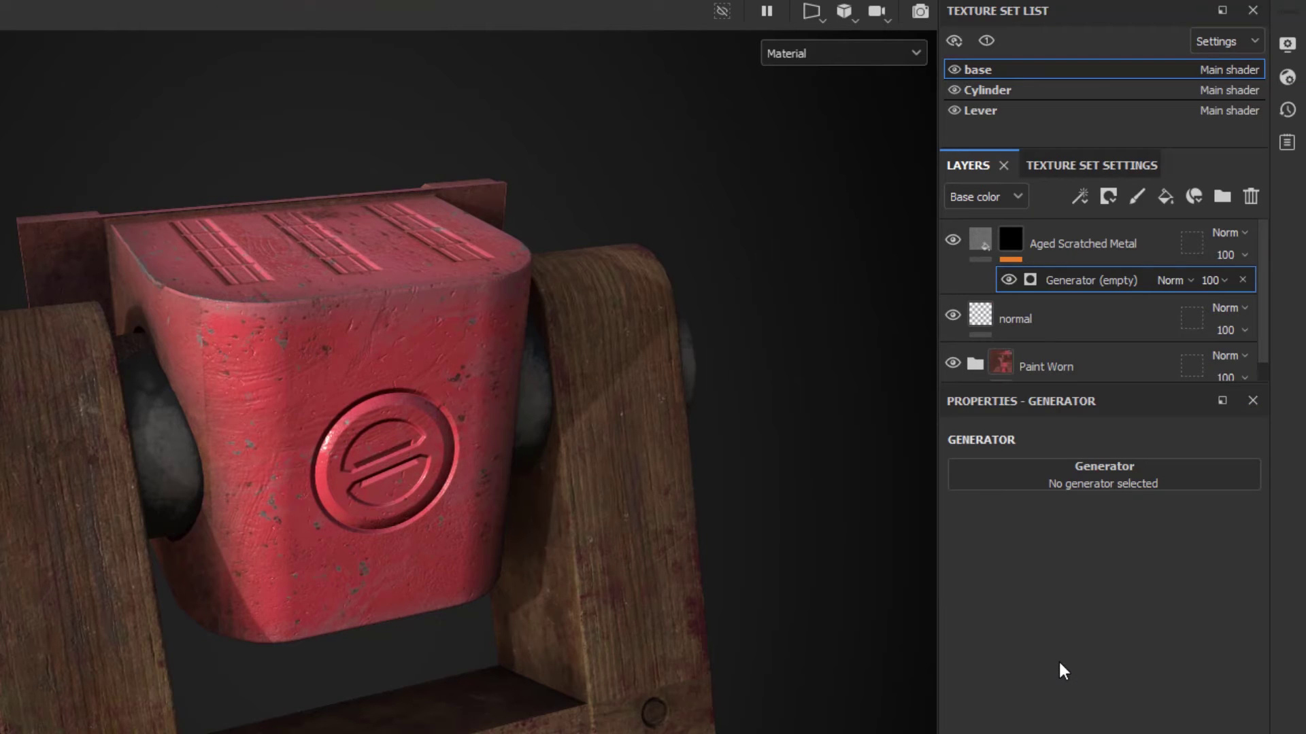
left_click(1077, 478)
type("edgew")
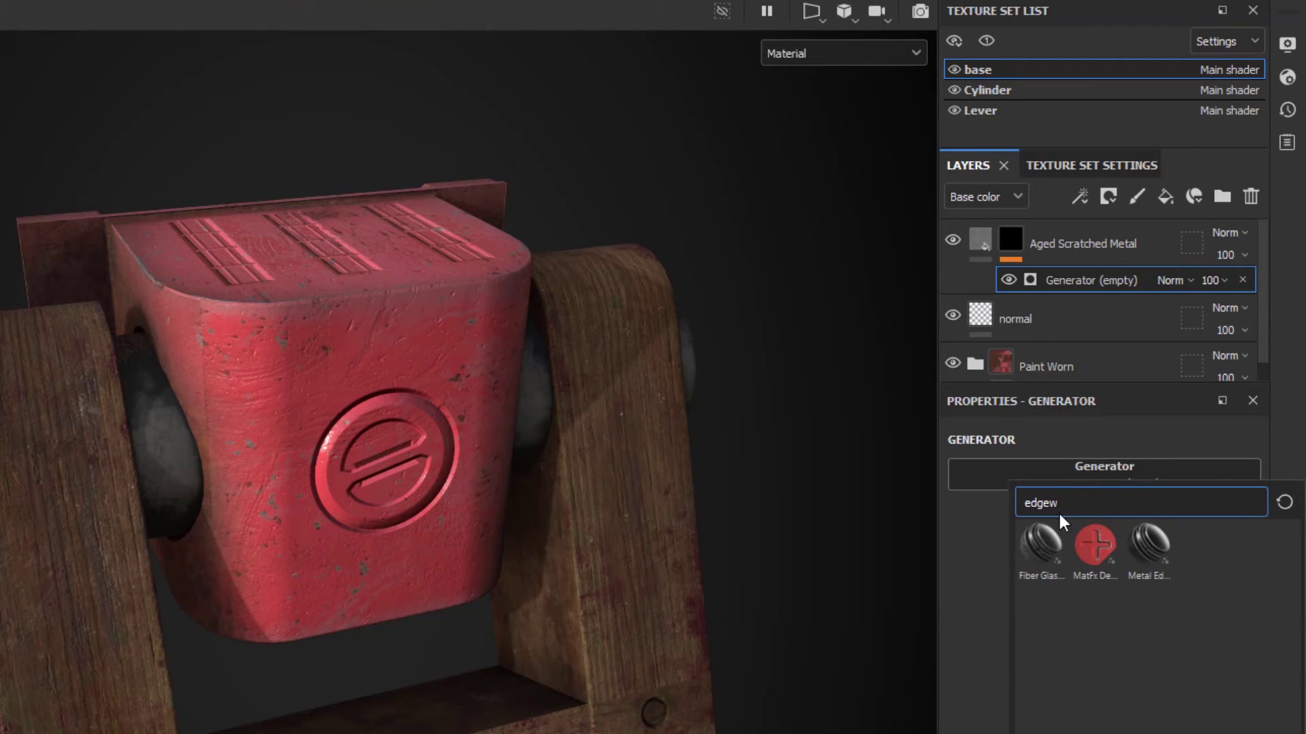
mouse_move(1146, 554)
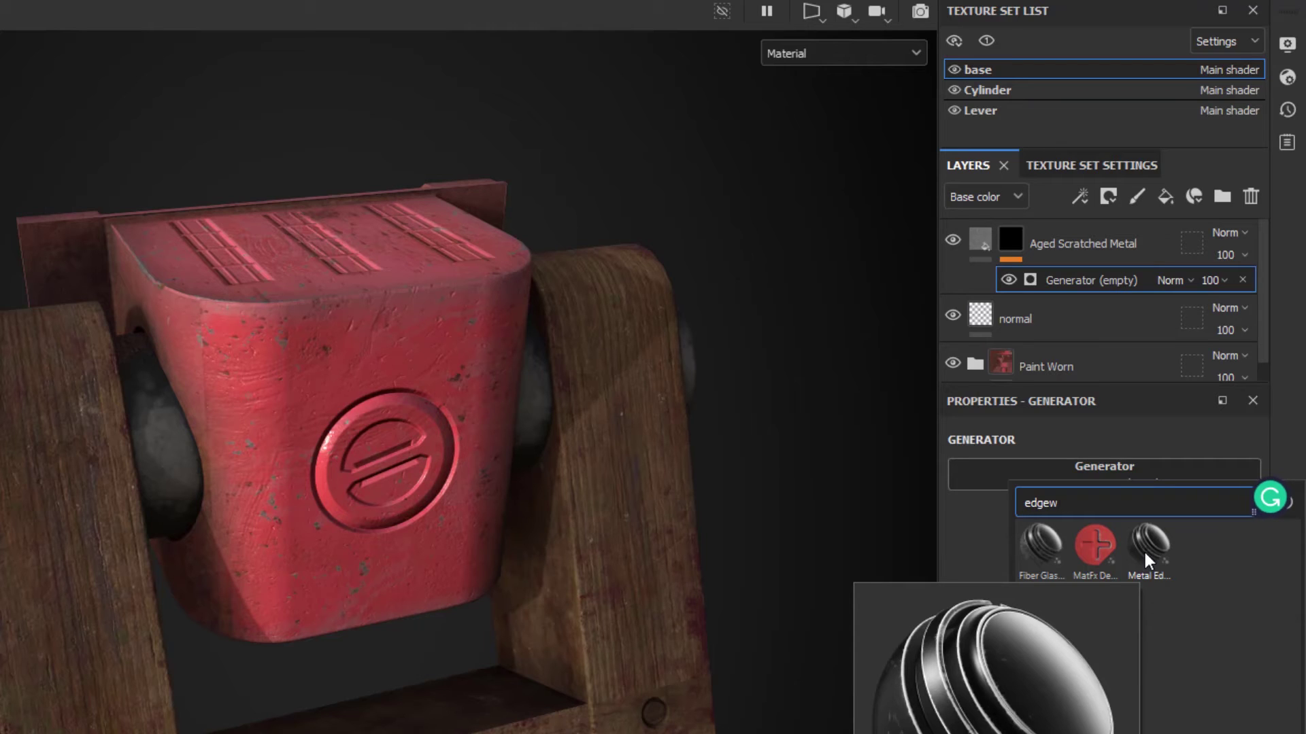
left_click(1148, 544)
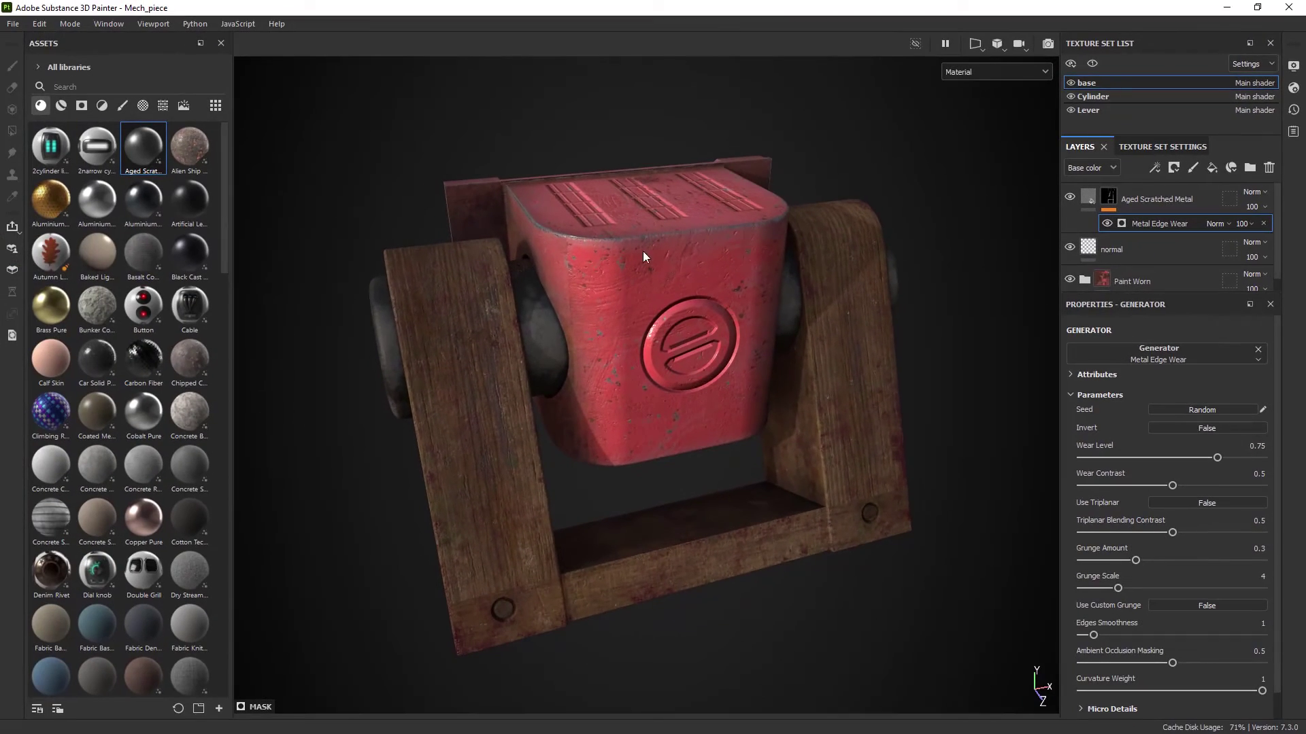
left_click_drag(515, 377, 838, 348, "alt")
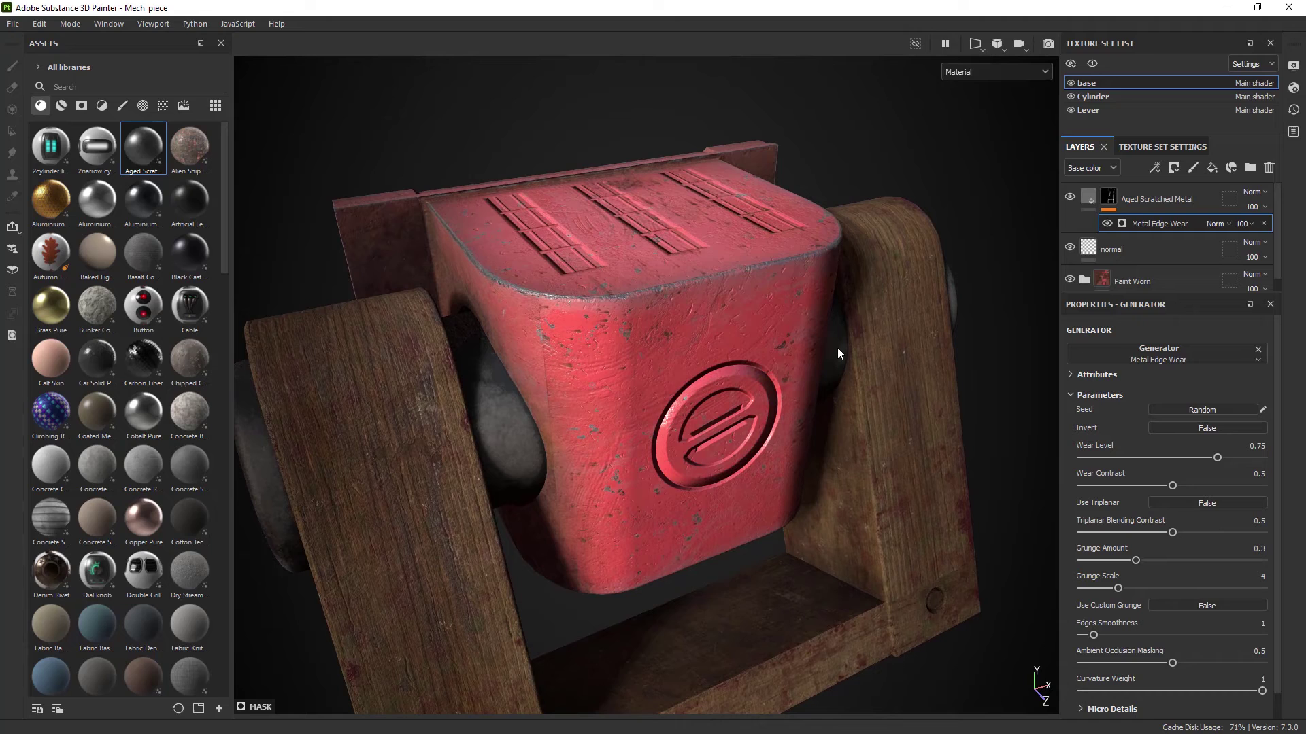
left_click(1105, 222)
left_click(1105, 222)
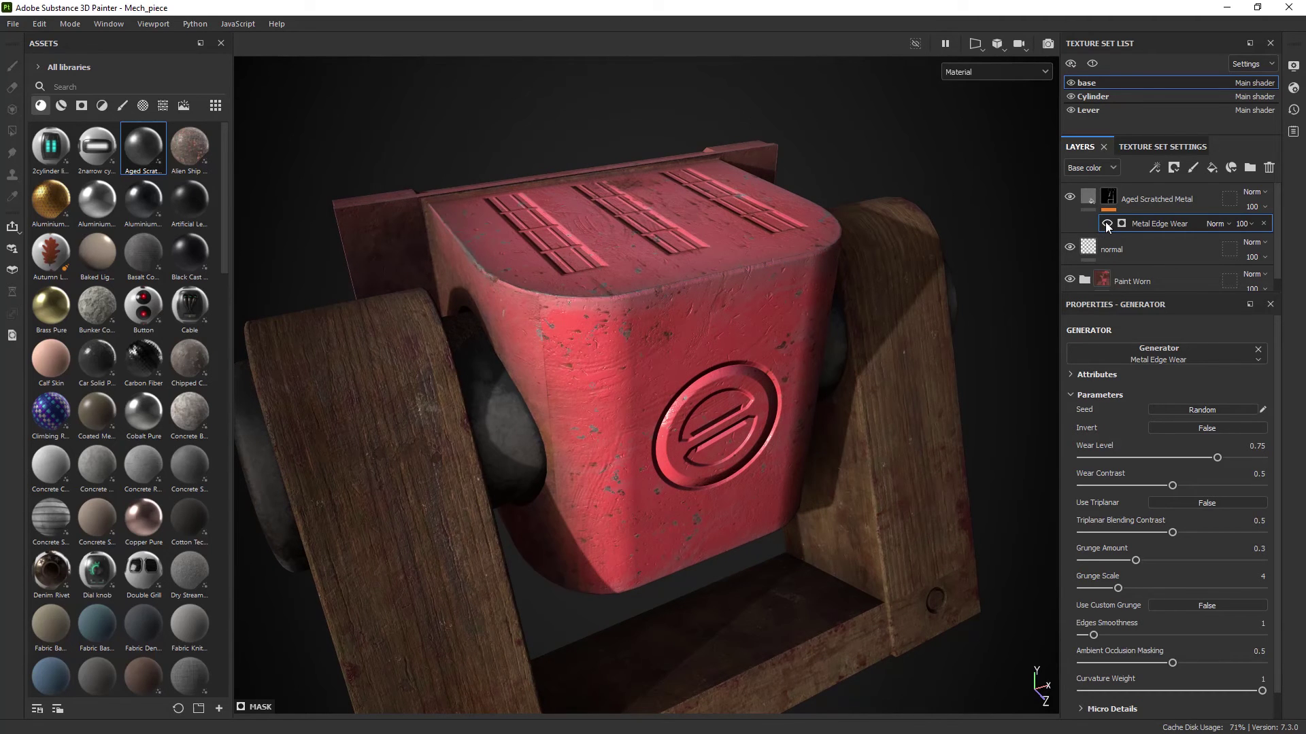
- Raise the Metal Edge Wear generator's Wear Level so the worn edges grow, then view the block head-on
left_click(1104, 221)
left_click_drag(1217, 458, 1149, 482)
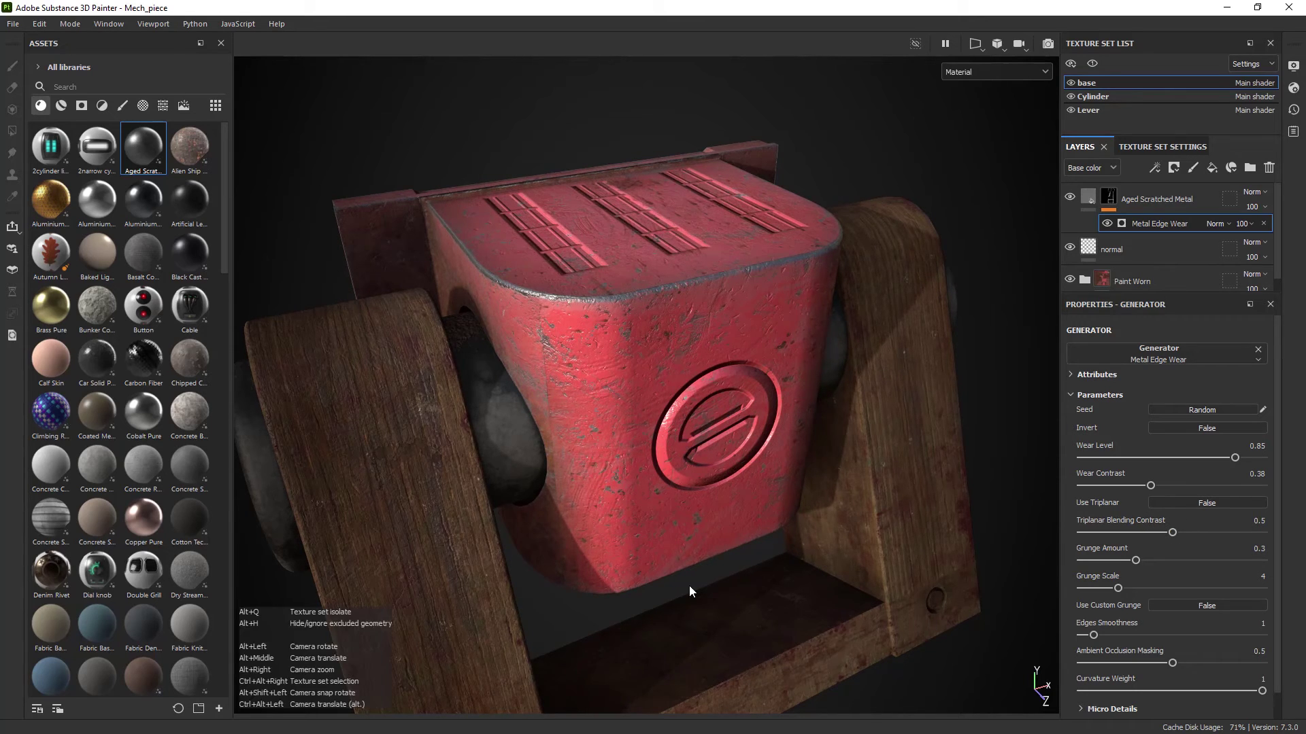
left_click_drag(688, 585, 613, 526, "alt")
middle_click_drag(613, 526, 660, 550, "alt")
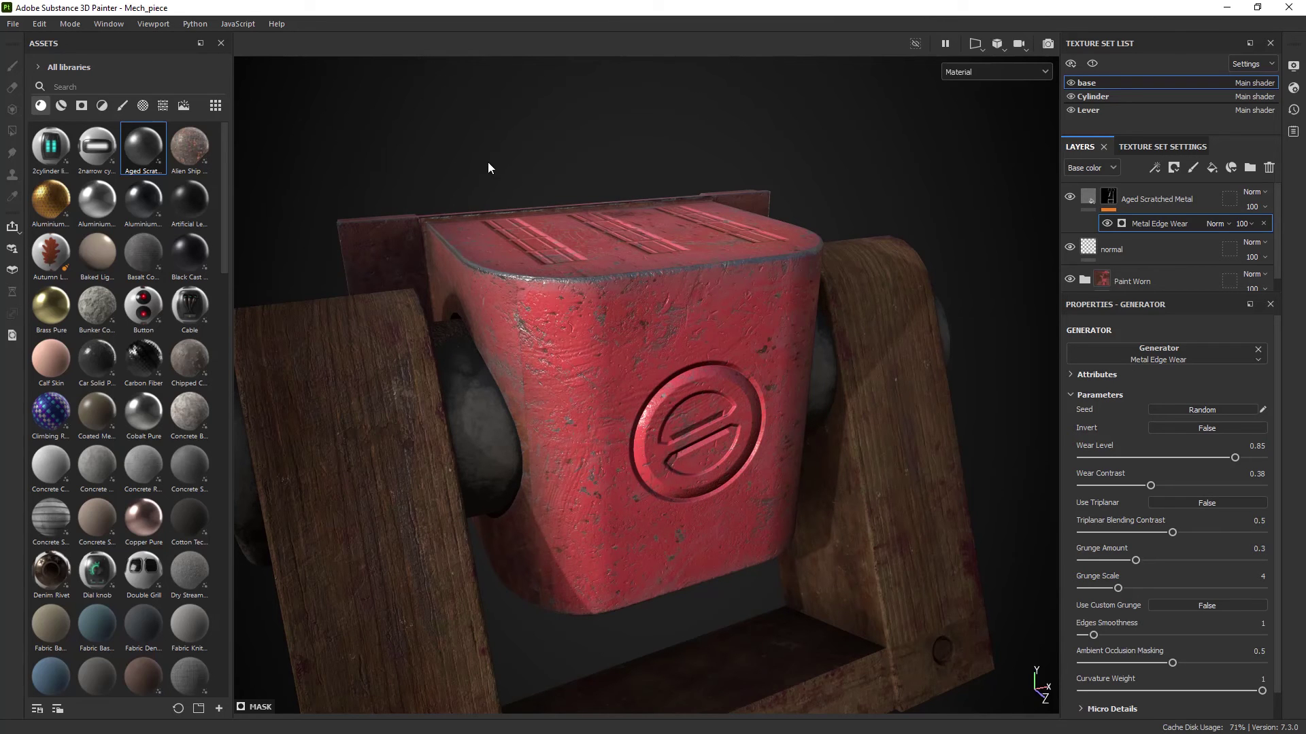
left_click_drag(518, 311, 515, 282, "alt")
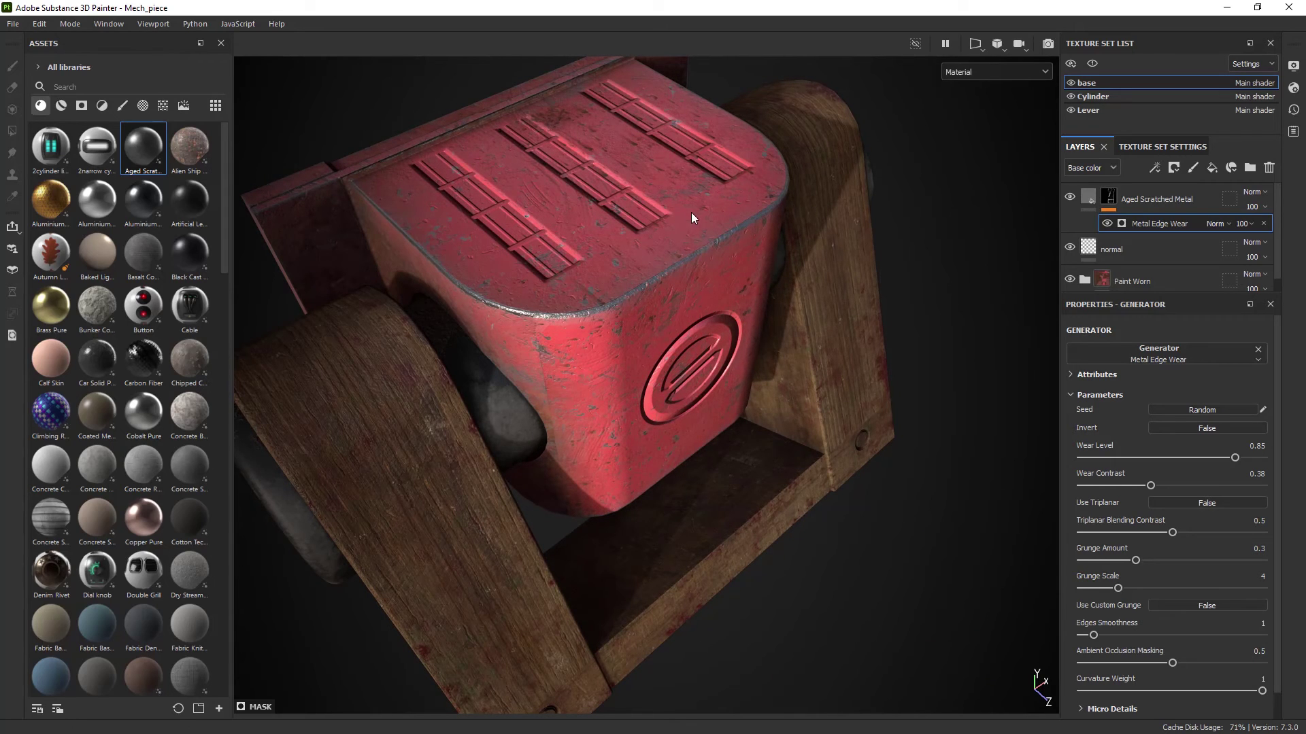
left_click_drag(669, 432, 642, 378, "alt")
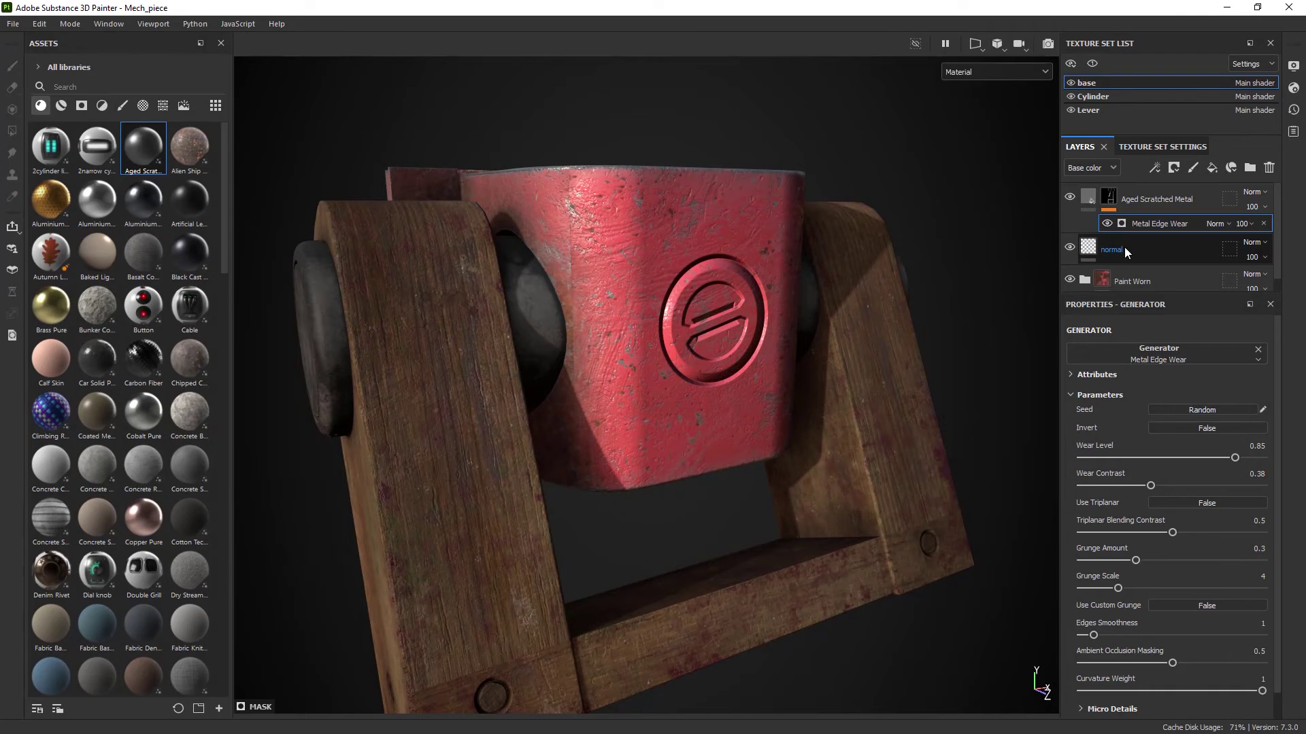
- Add an anchor point inside the normal layer and start renaming it
left_click(1124, 252)
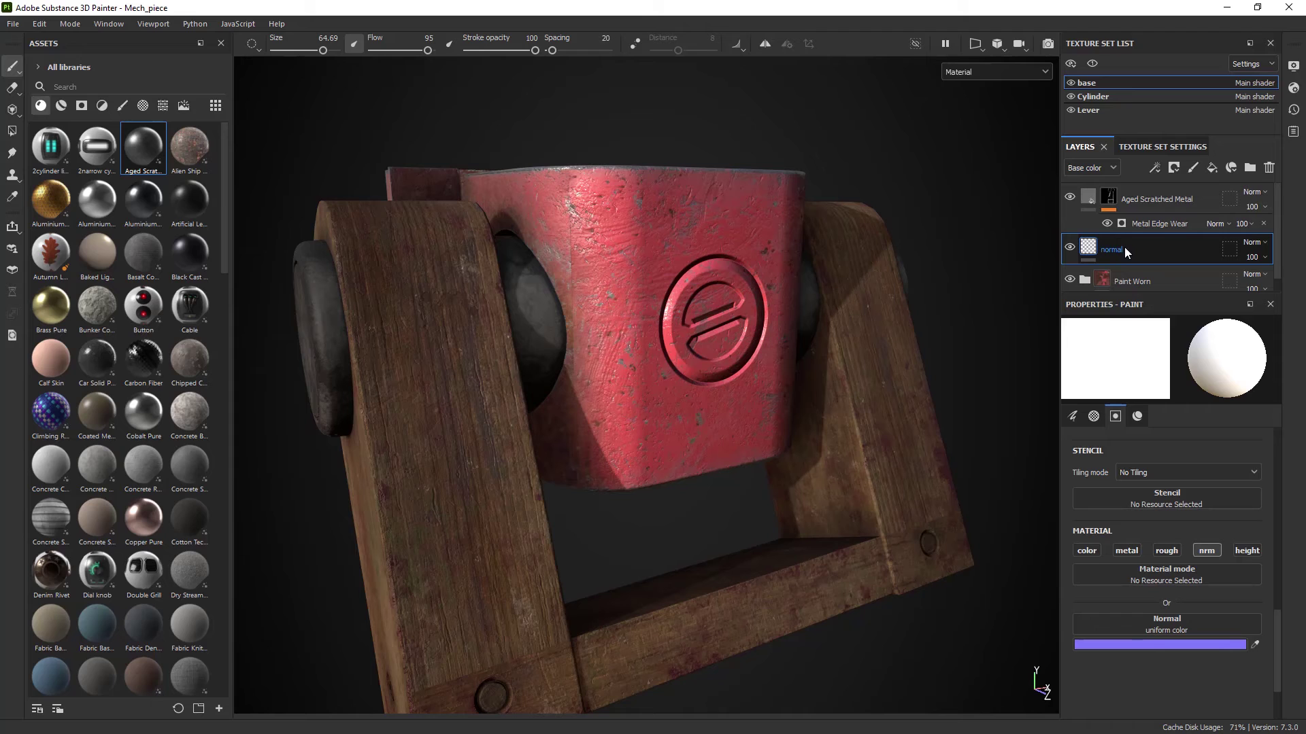
right_click(1130, 255)
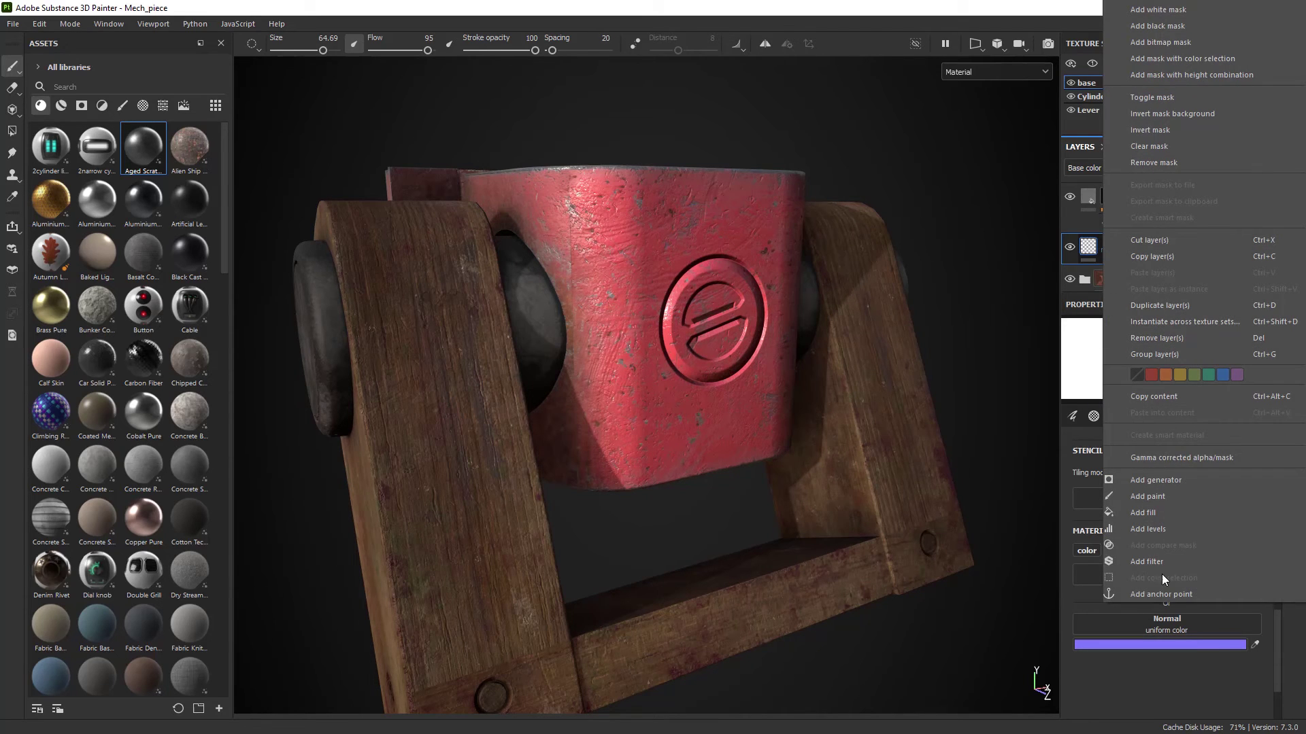
left_click(1167, 593)
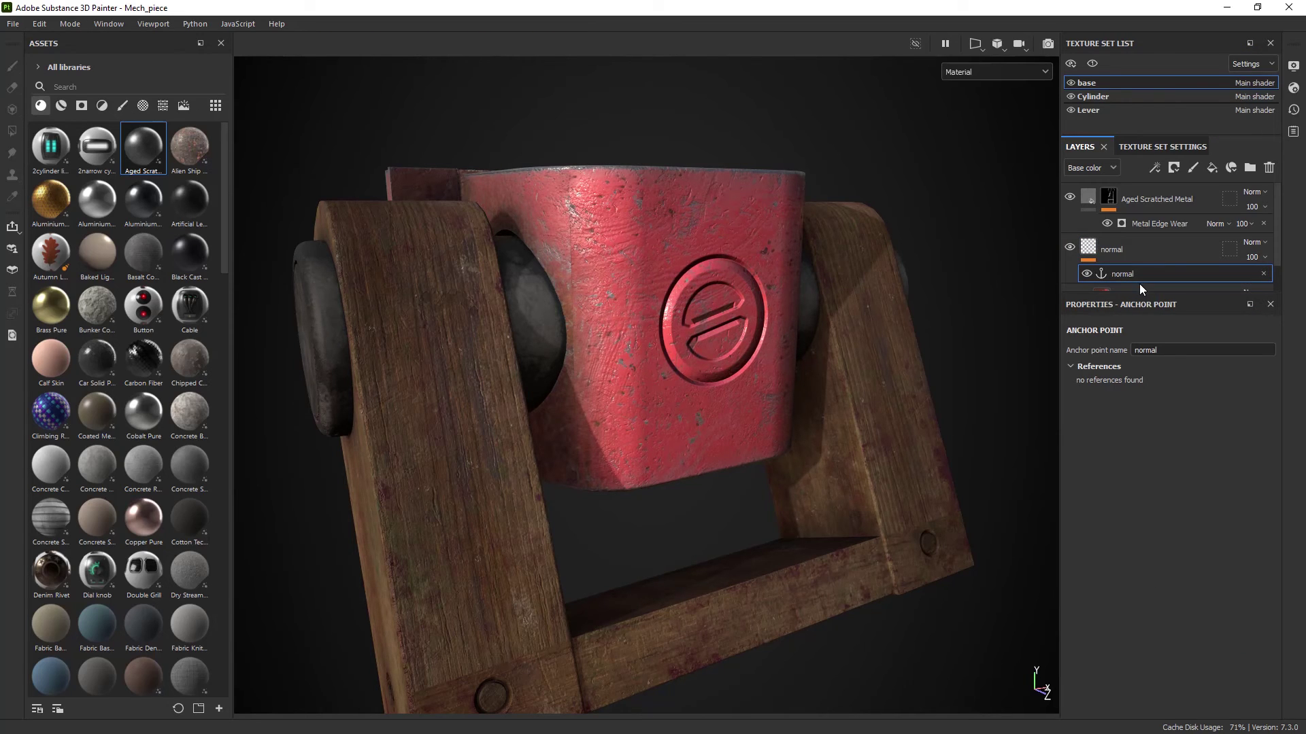
double_click(1122, 274)
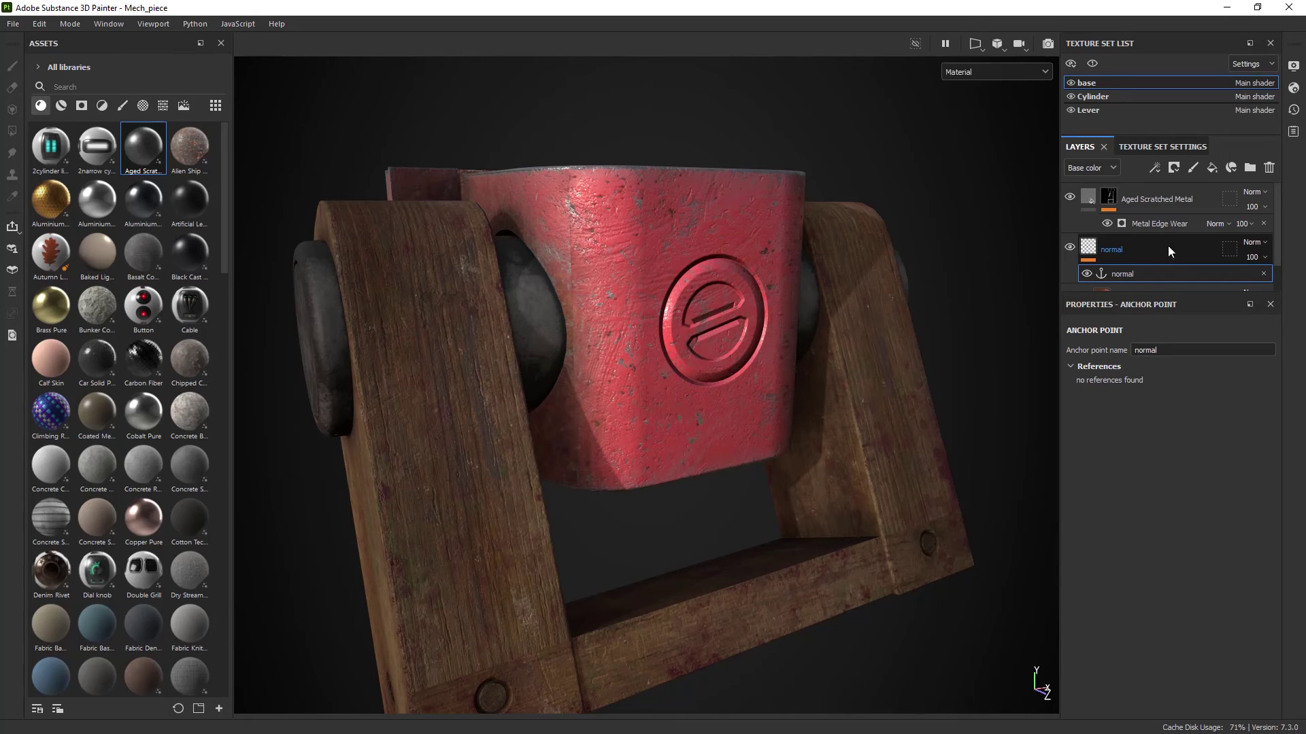
- Append '_anchorPoint' to the anchor's name so it reads normal_anchorPoint
left_click(1173, 350)
type("_")
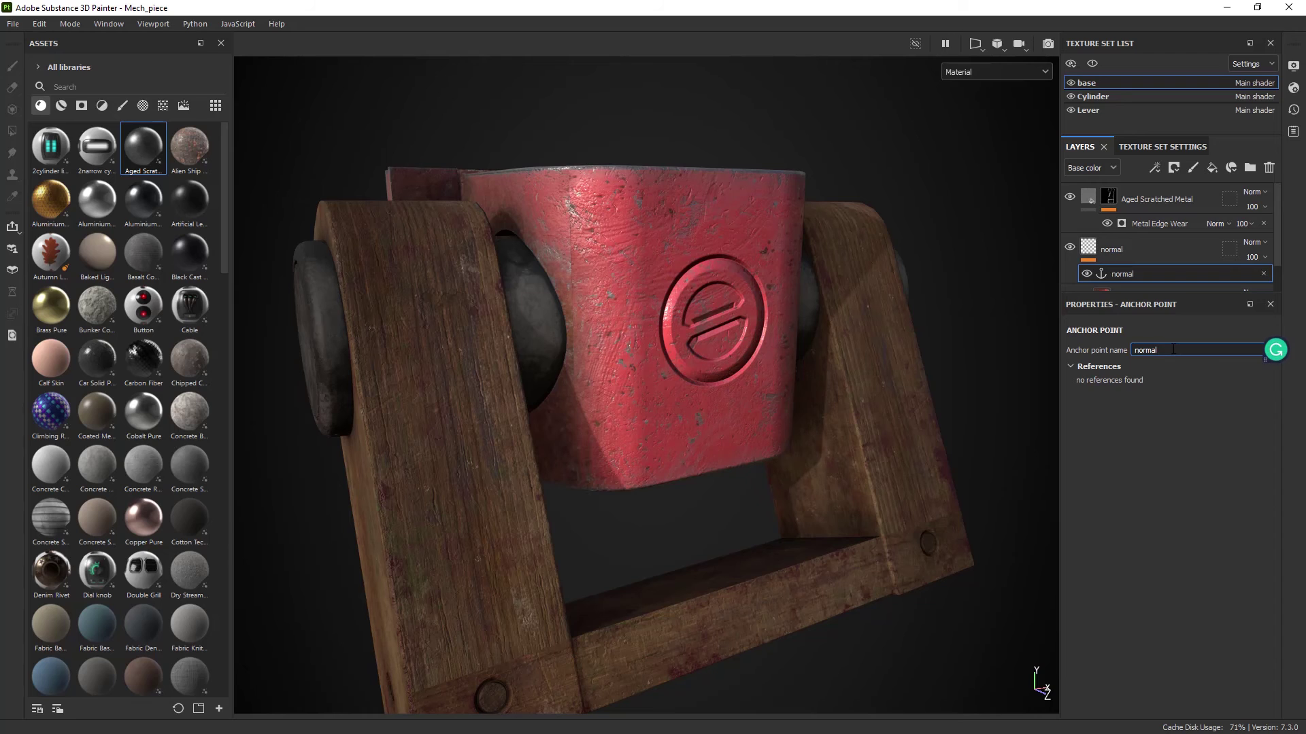
type("anchorPoint")
left_click(1164, 459)
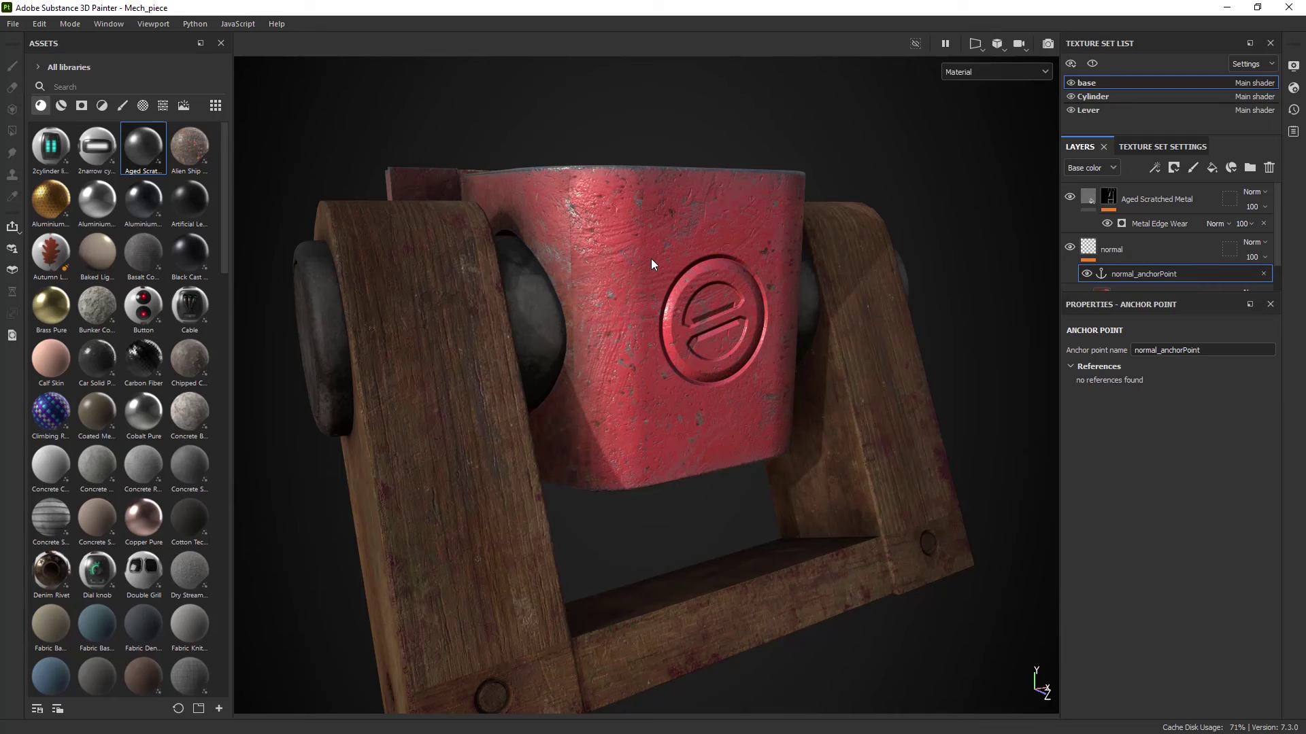
- Select the Metal Edge Wear generator and expand its Image inputs
left_click(1158, 225)
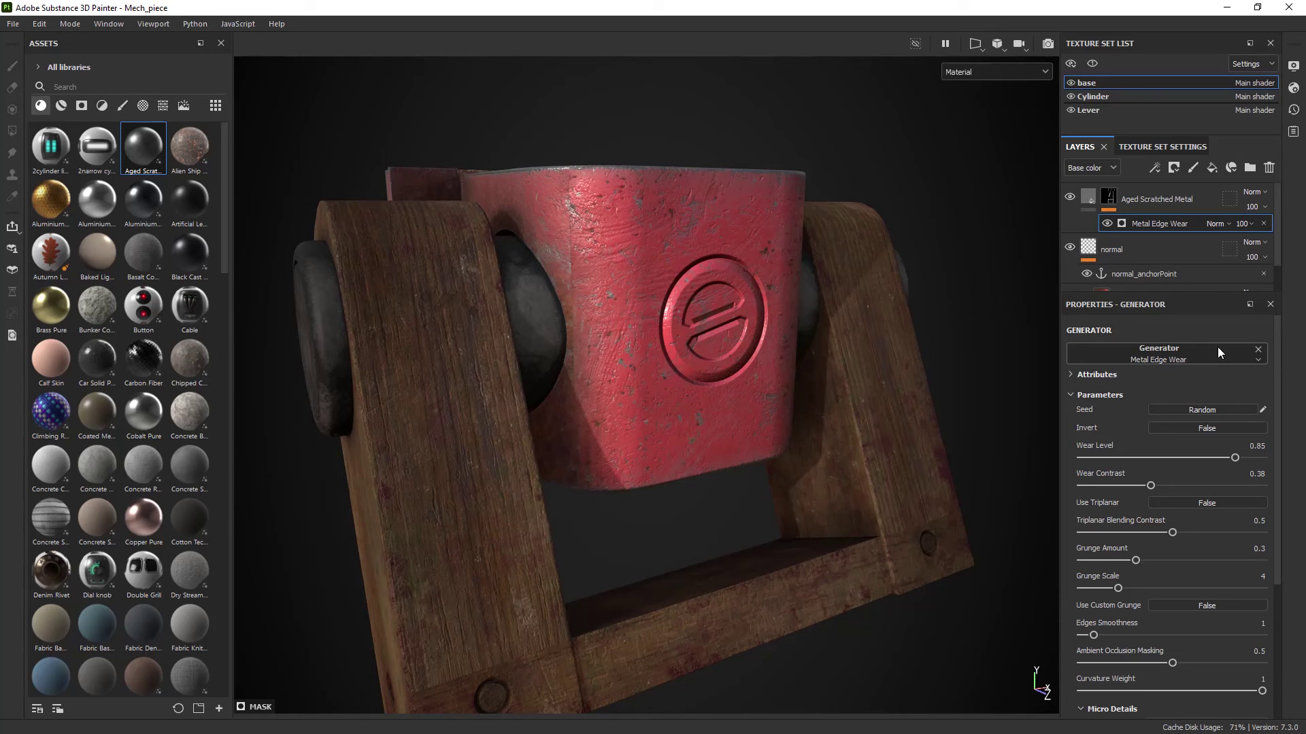
scroll(1278, 367, "down", 1)
scroll(1279, 367, "down", 5)
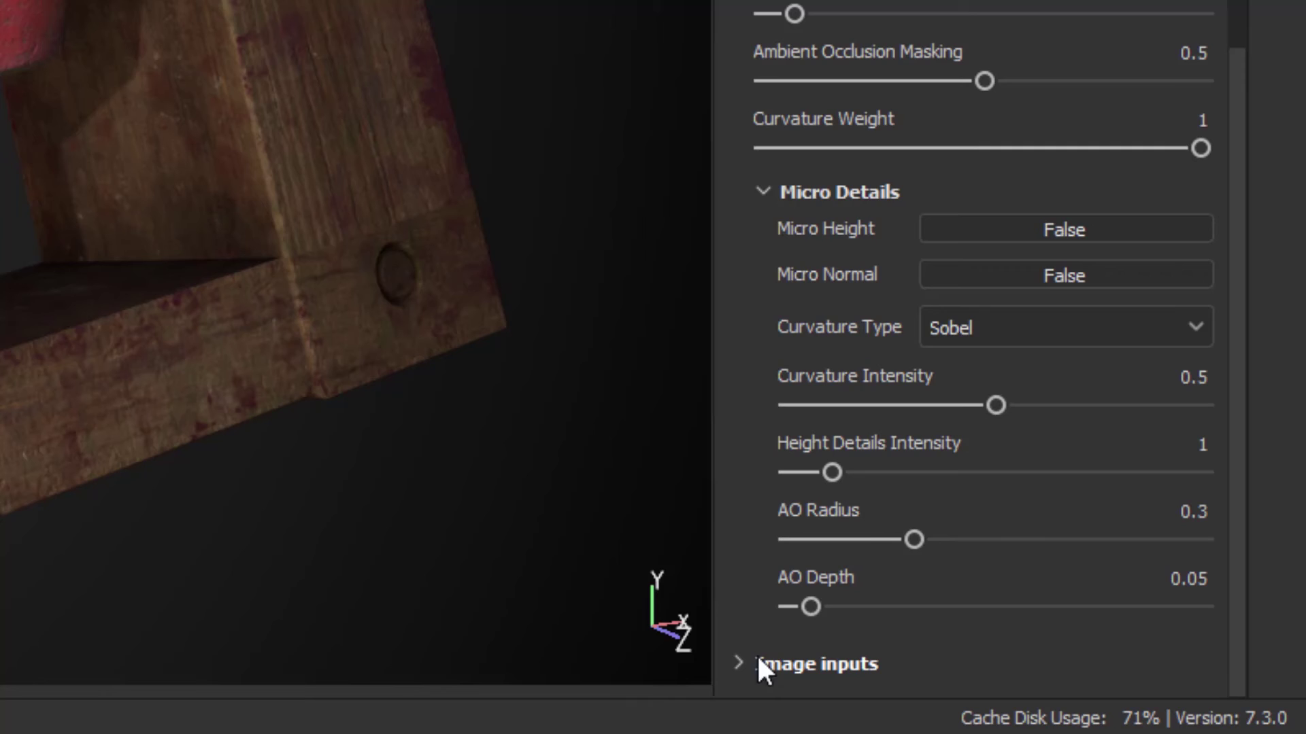
left_click(748, 665)
scroll(752, 628, "down", 6)
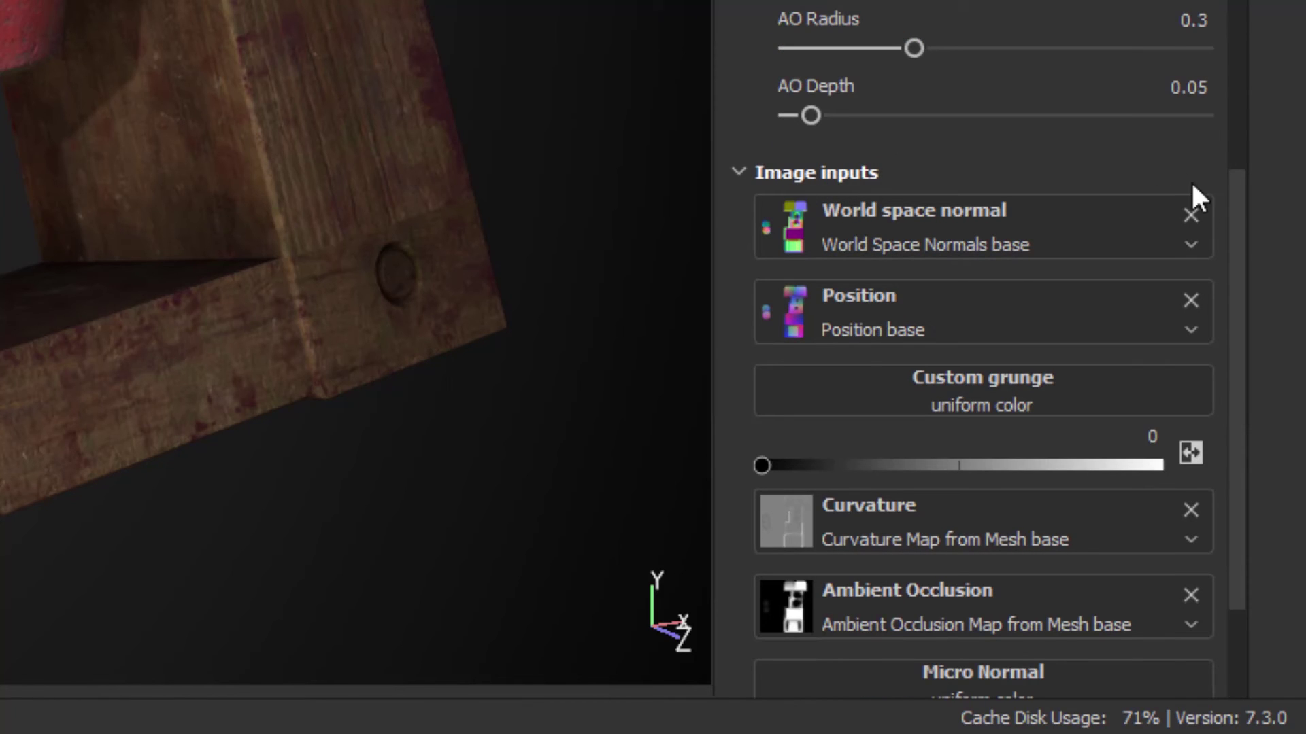
left_click_drag(1232, 228, 1247, 305)
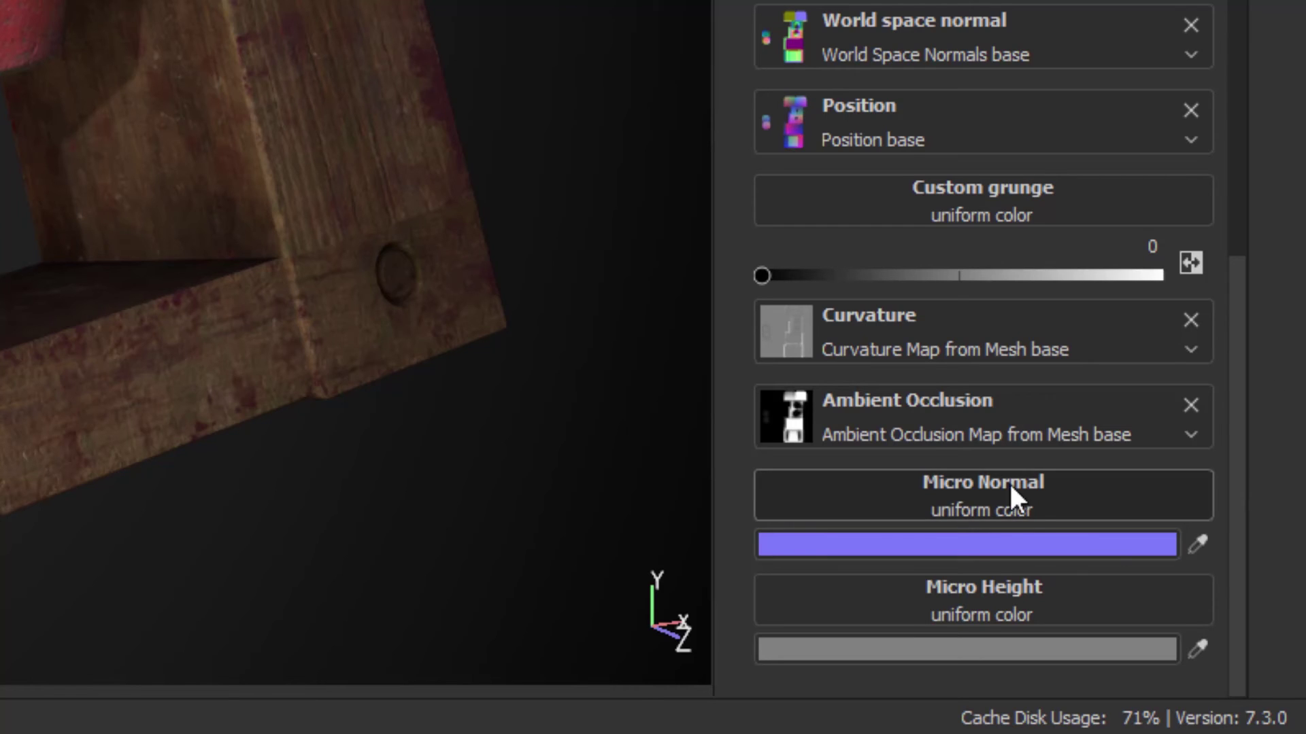
- Set the Micro Normal input to normal_anchorPoint, referencing its Normal channel
left_click(954, 506)
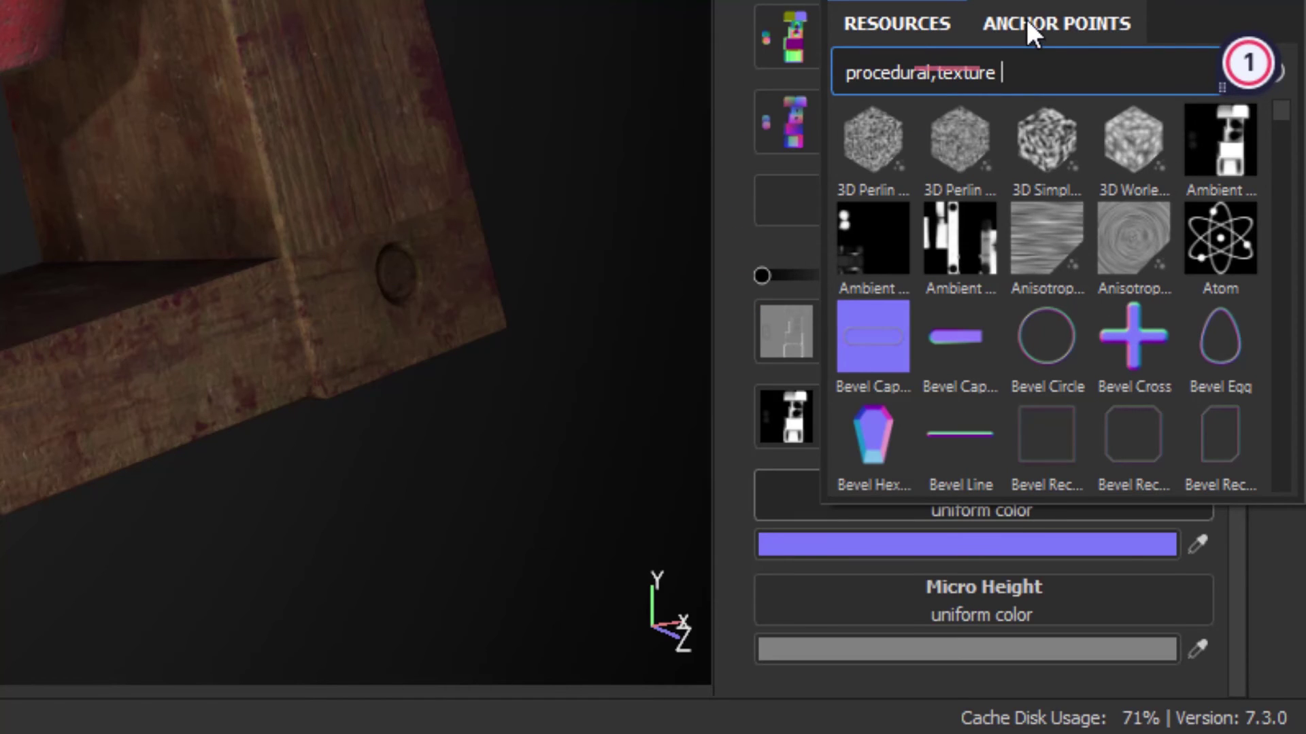
left_click(1026, 19)
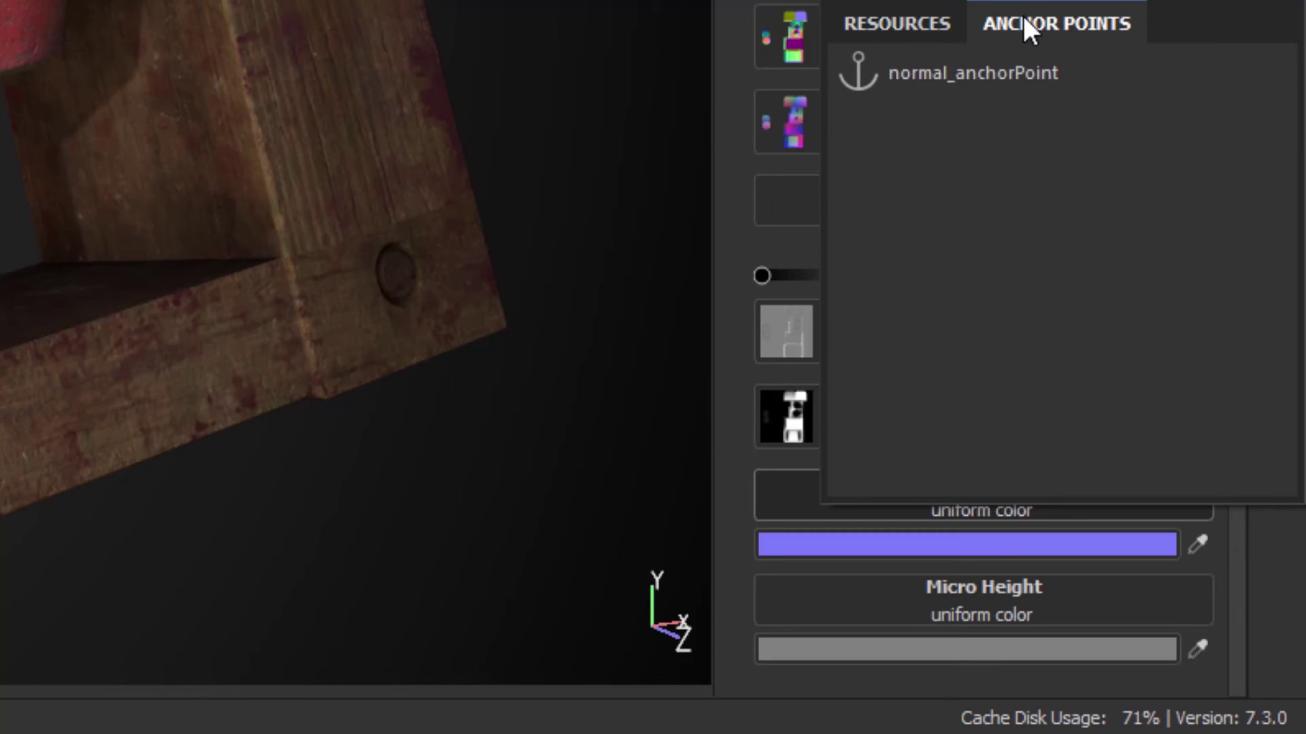
left_click(985, 73)
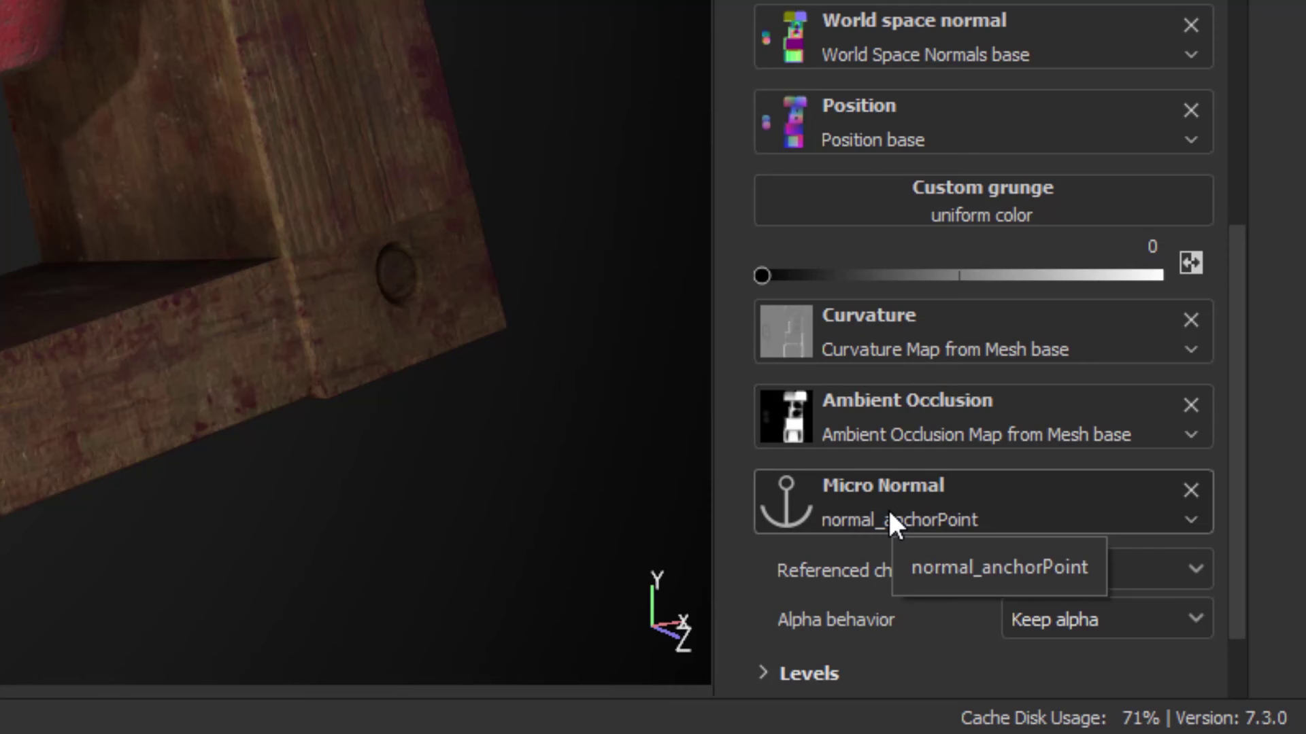
left_click_drag(1238, 540, 1244, 599)
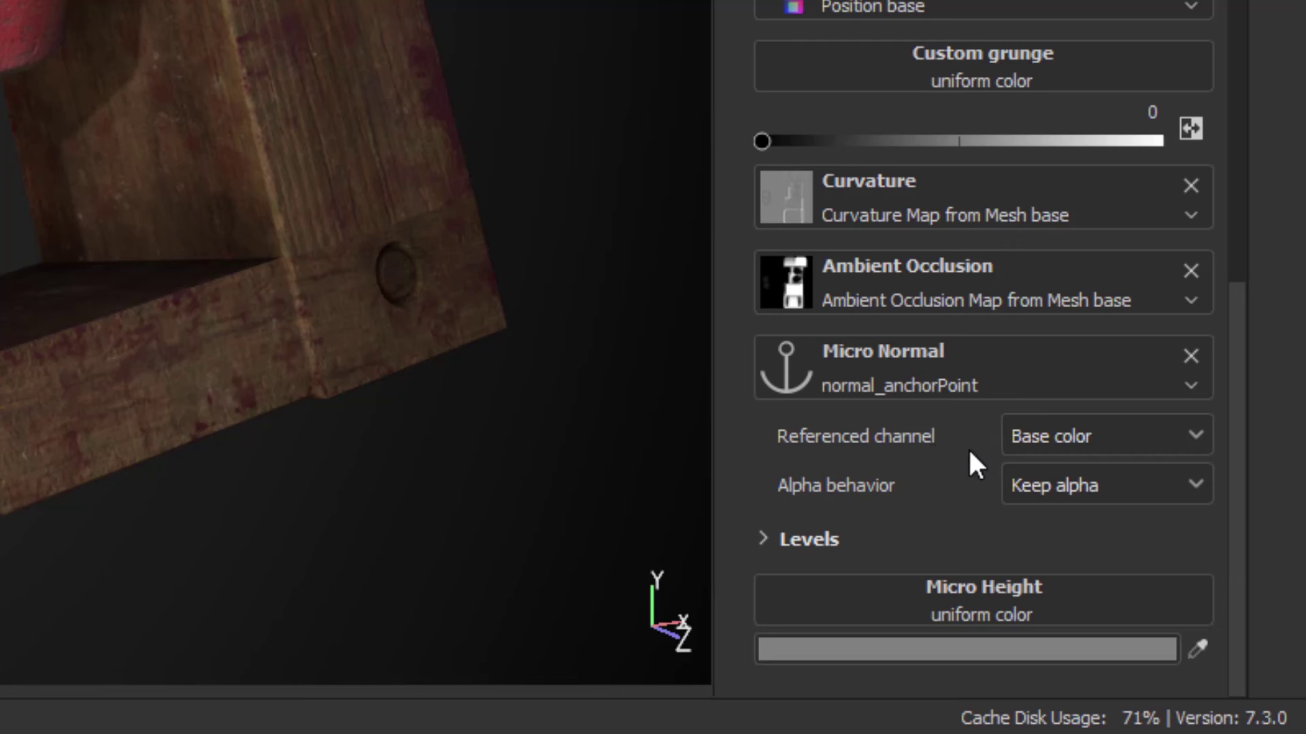
left_click(1039, 437)
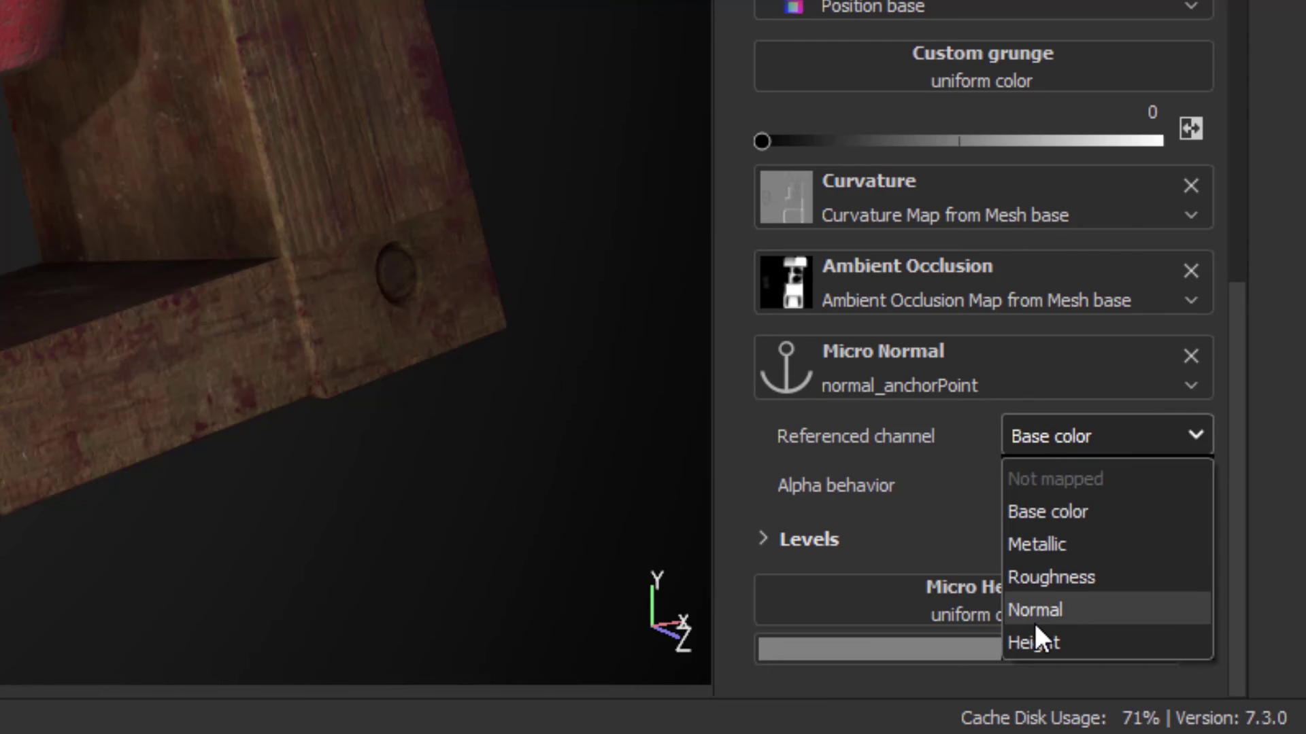
left_click(1034, 622)
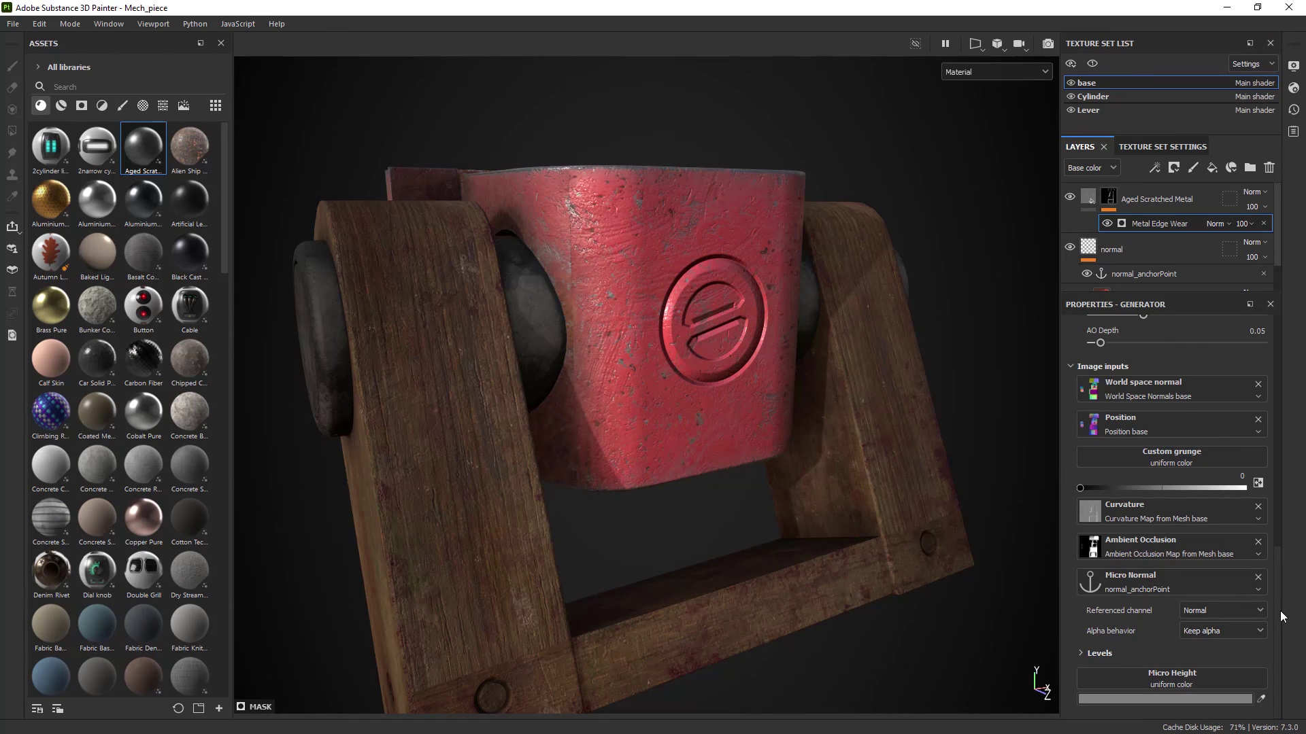
- Set Micro Normal under Micro Details to True in the Metal Edge Wear properties
left_click_drag(1278, 614, 1273, 504)
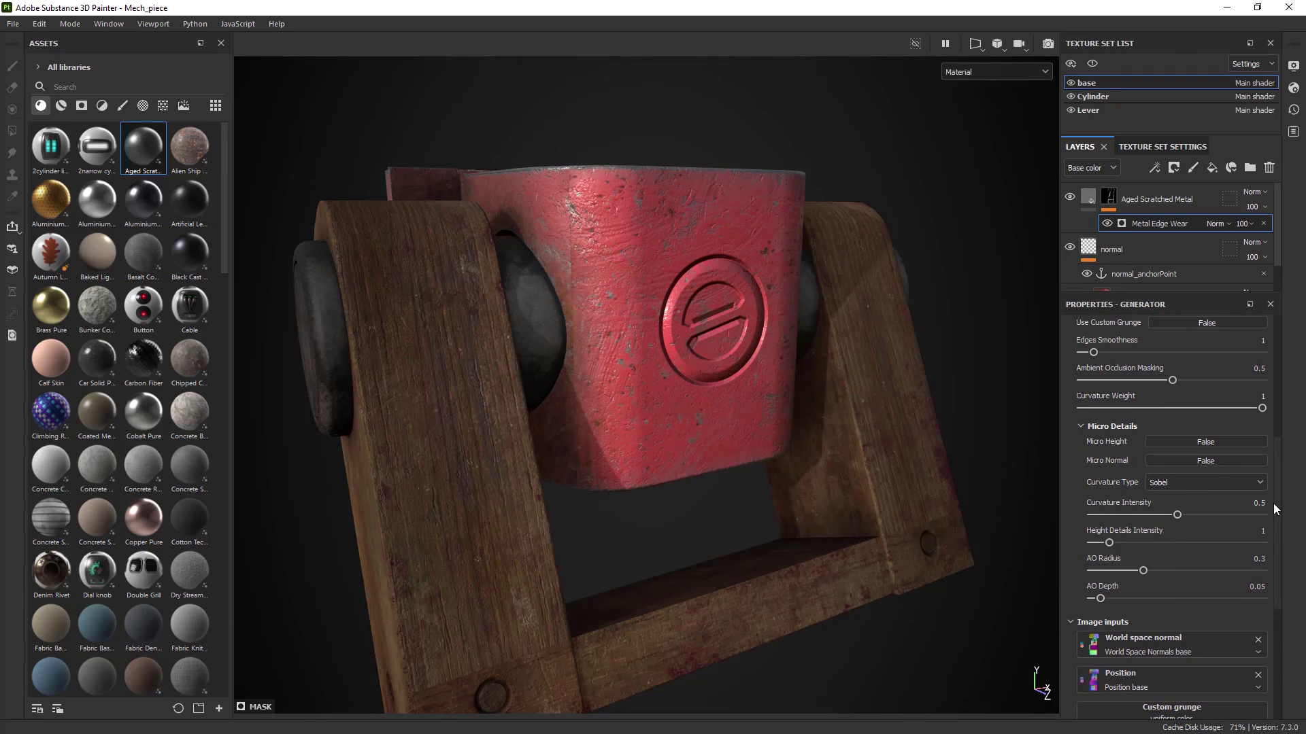
scroll(1272, 503, "up", 5)
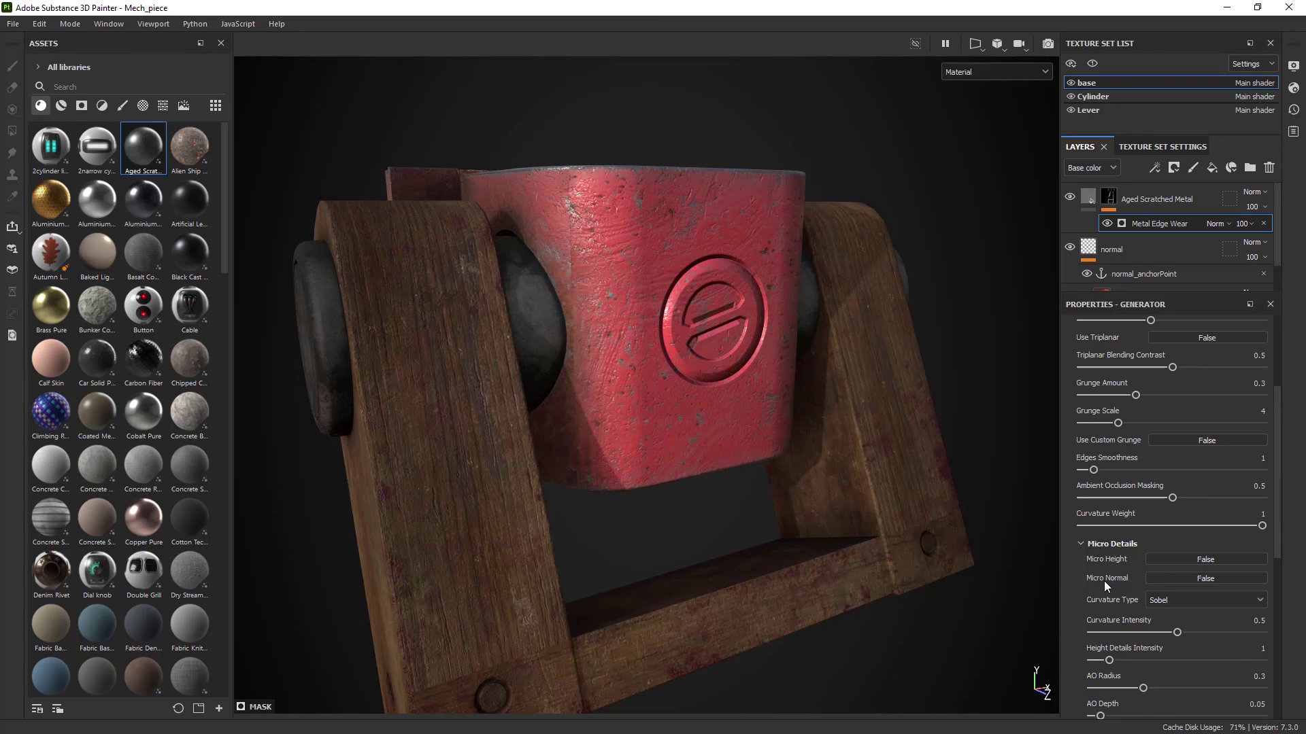
left_click(1208, 578)
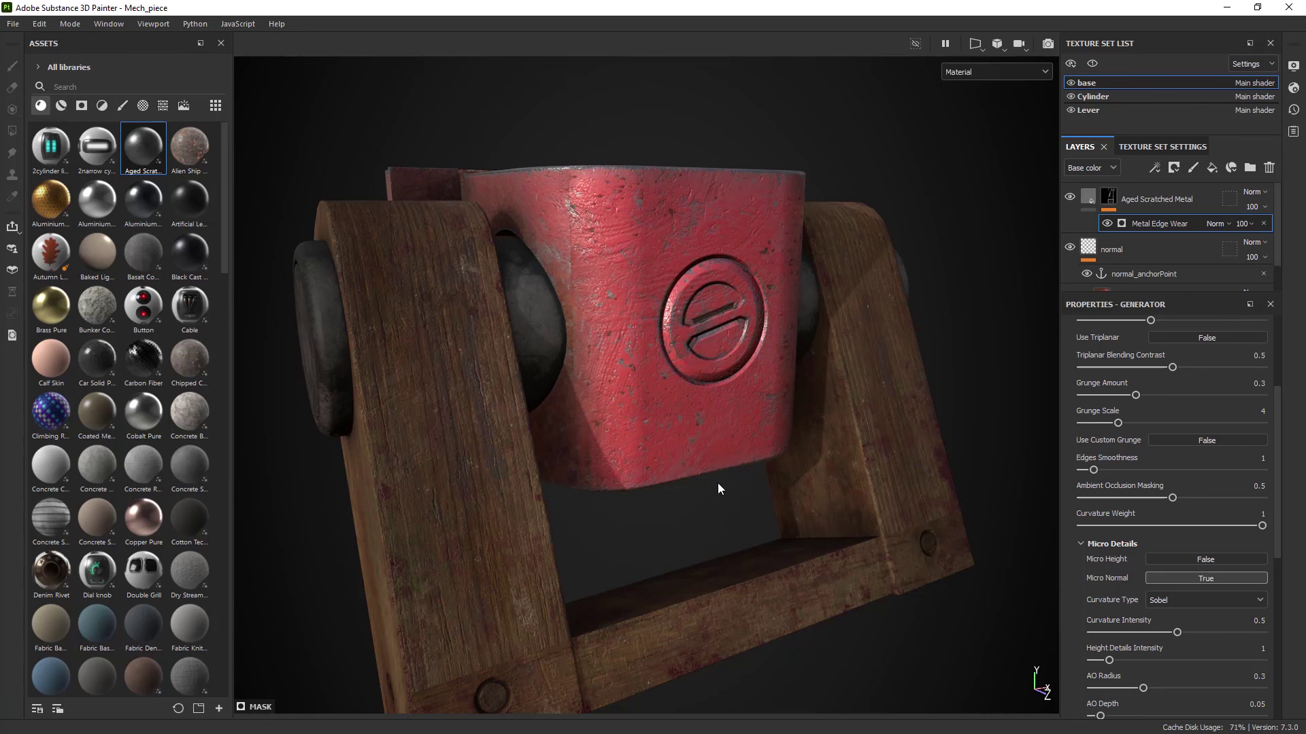
left_click_drag(717, 483, 565, 495, "alt")
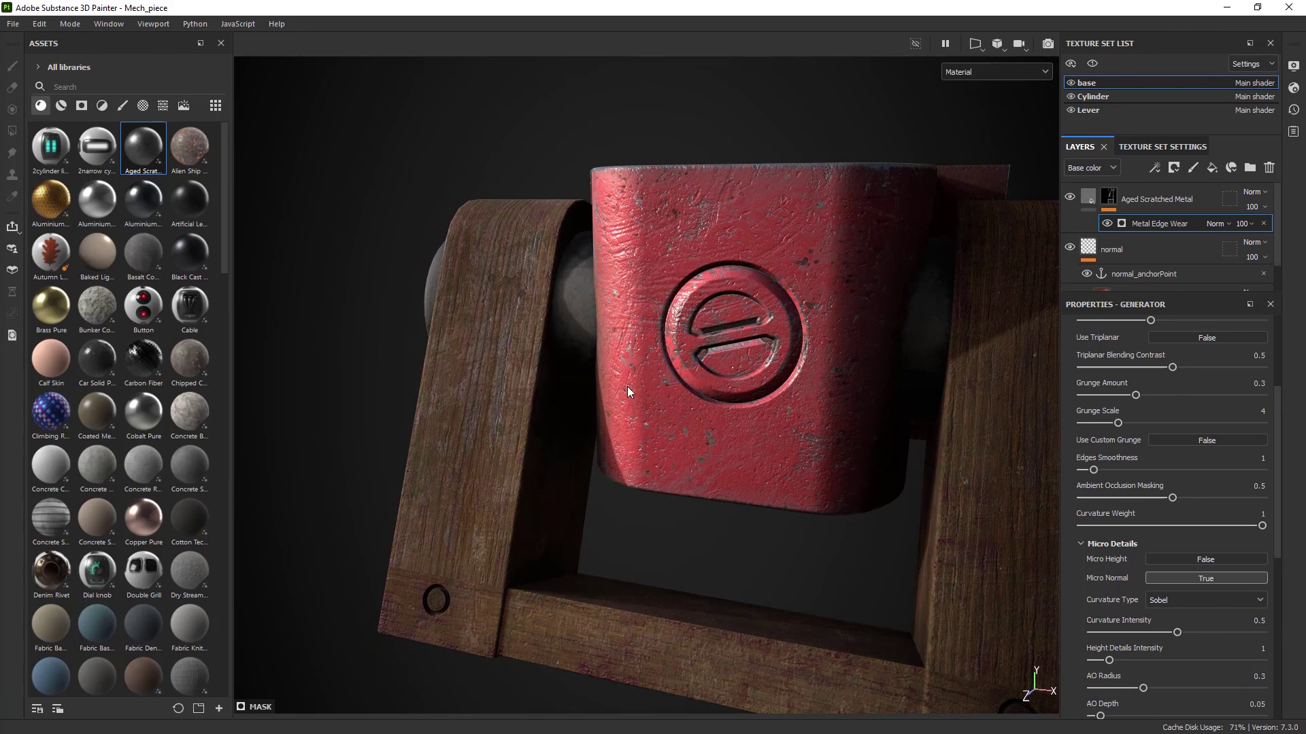
left_click_drag(666, 442, 640, 385, "alt")
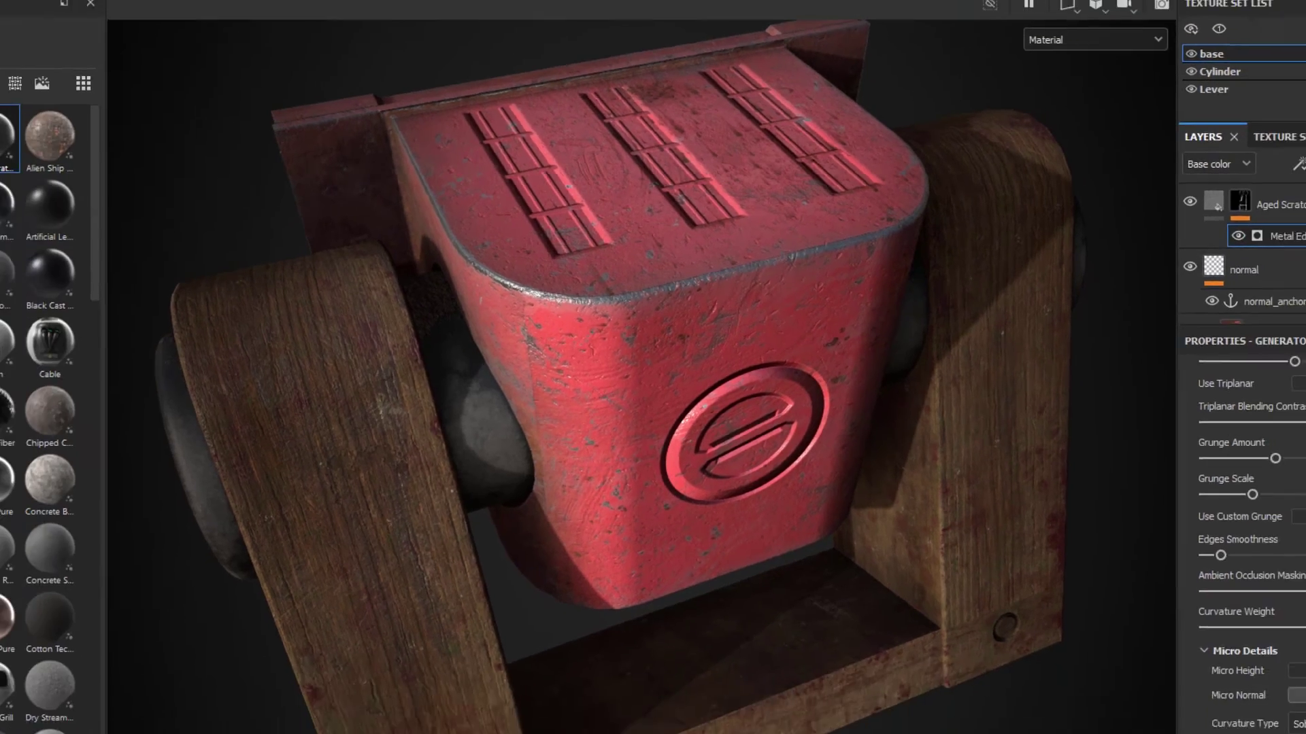
left_click_drag(694, 517, 693, 455, "alt")
right_click_drag(694, 455, 661, 411, "shift")
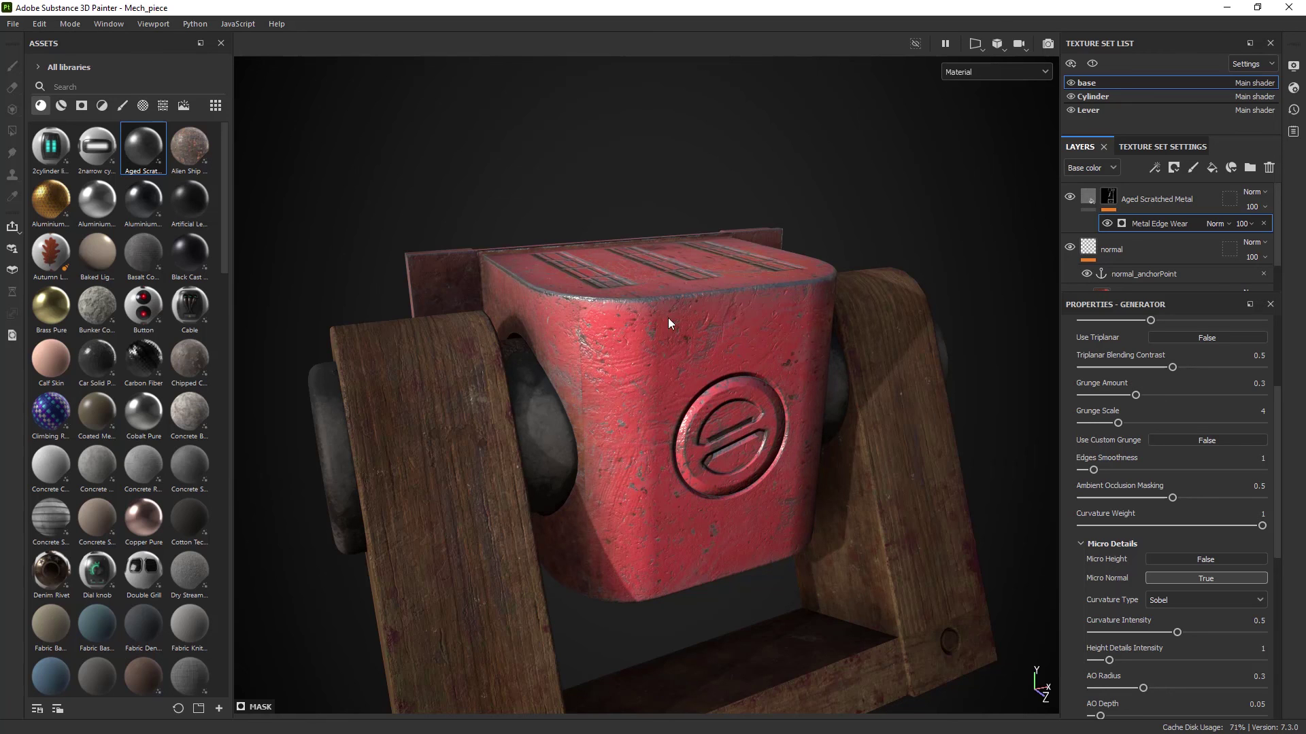
left_click_drag(668, 317, 653, 223, "alt")
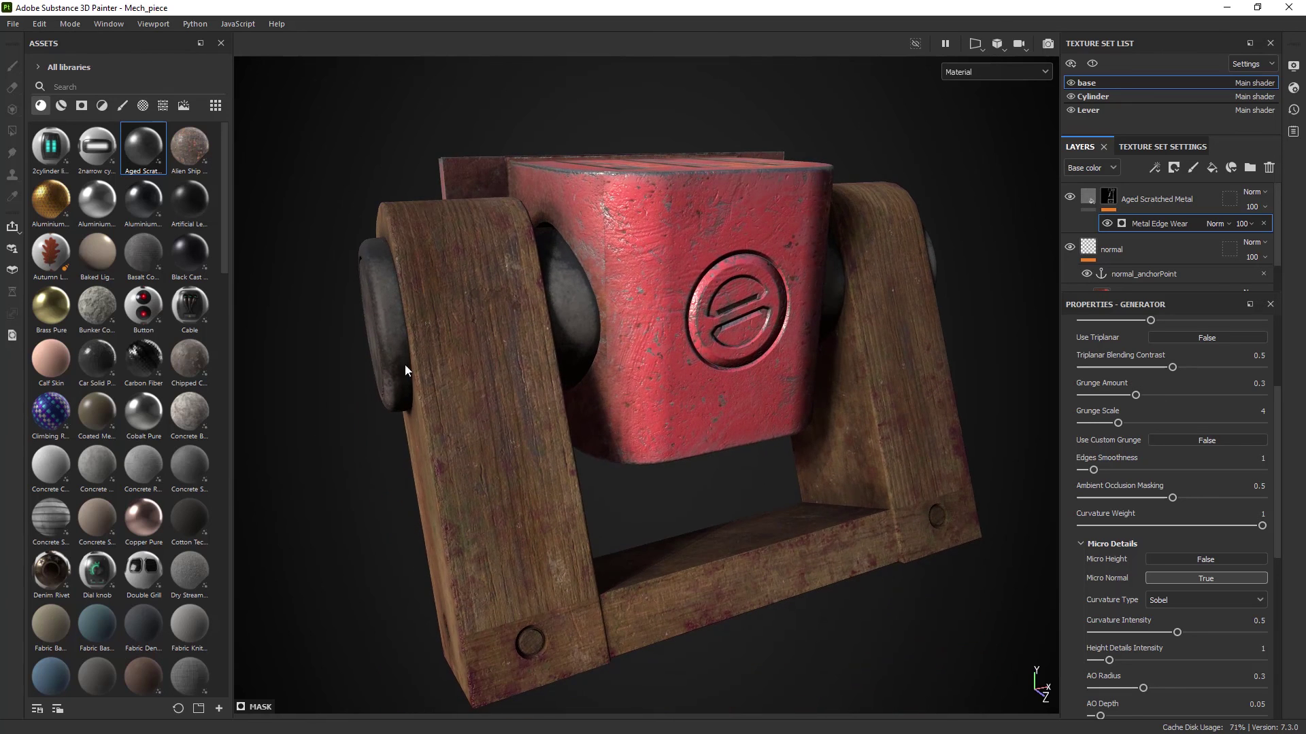